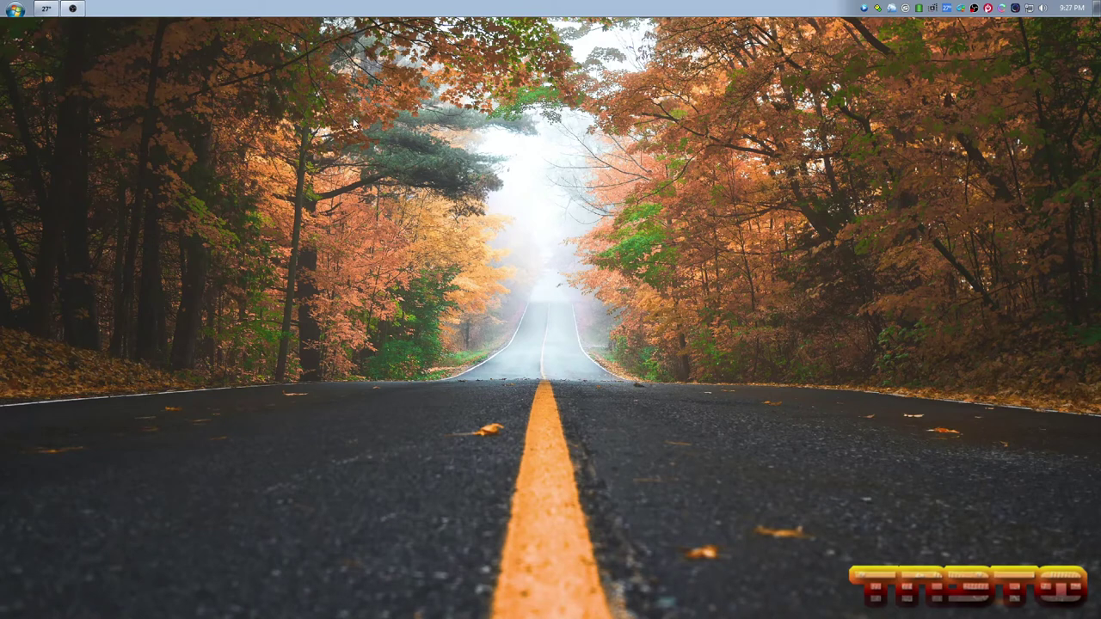
Open Computer Management for this PC and display the Device Manager list
{"action": "left_click", "coordinate": [4, 5]}
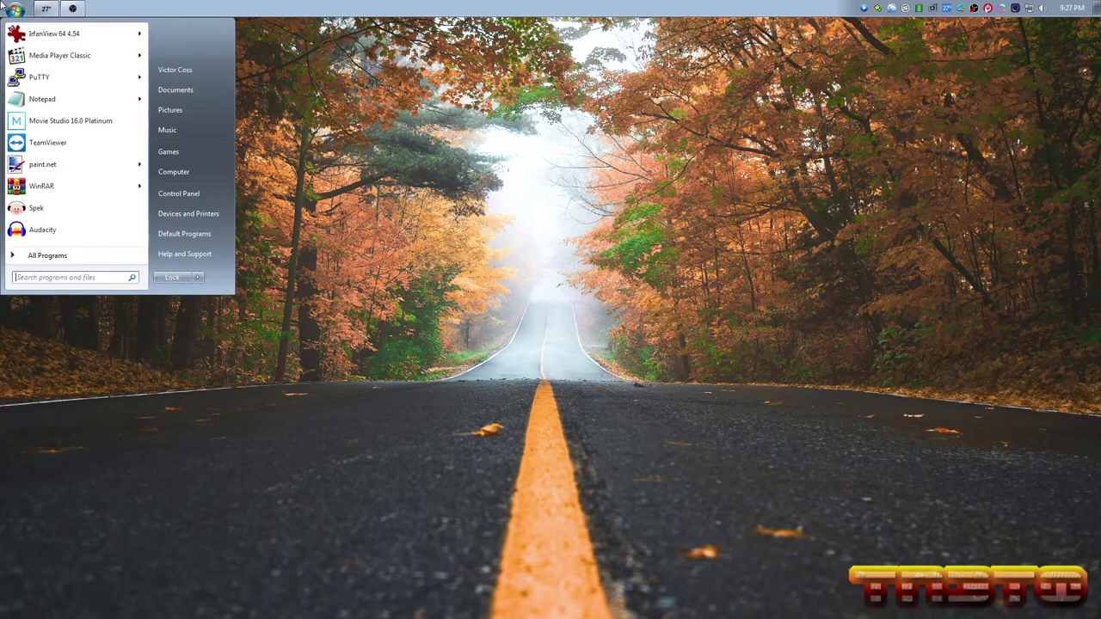
{"action": "right_click", "coordinate": [225, 173]}
{"action": "left_click", "coordinate": [250, 191]}
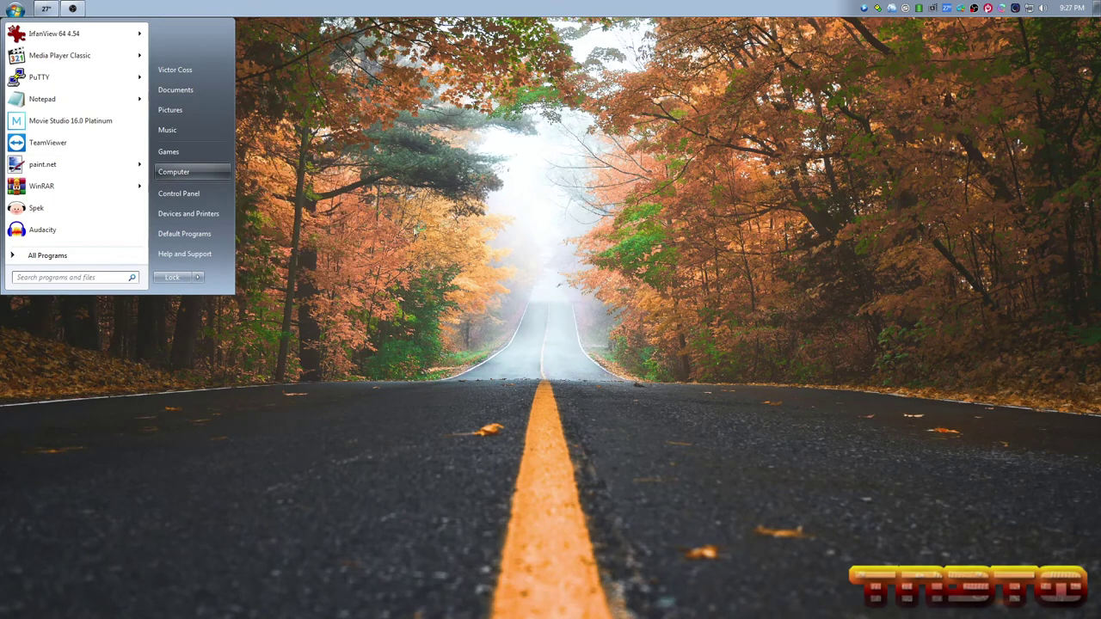
{"action": "left_click_drag", "start_coordinate": [313, 49], "coordinate": [612, 45]}
{"action": "left_click", "coordinate": [356, 158]}
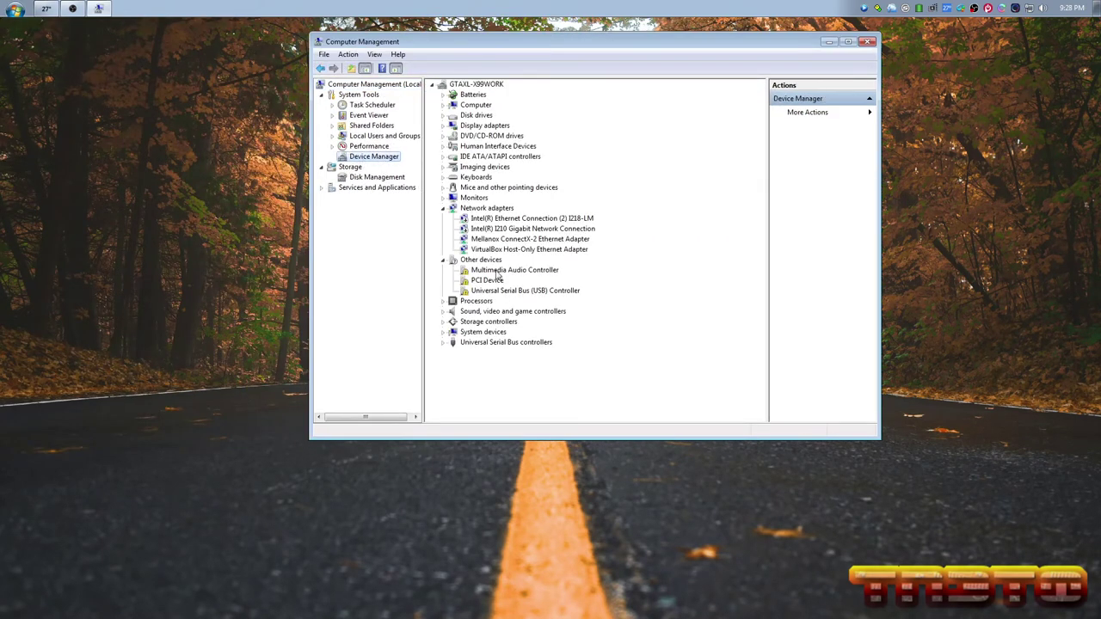
Inspect the Multimedia Audio Controller's Hardware Ids in its properties, then close the properties and Computer Management
{"action": "left_click", "coordinate": [499, 271]}
{"action": "right_click", "coordinate": [509, 271]}
{"action": "left_click", "coordinate": [531, 338]}
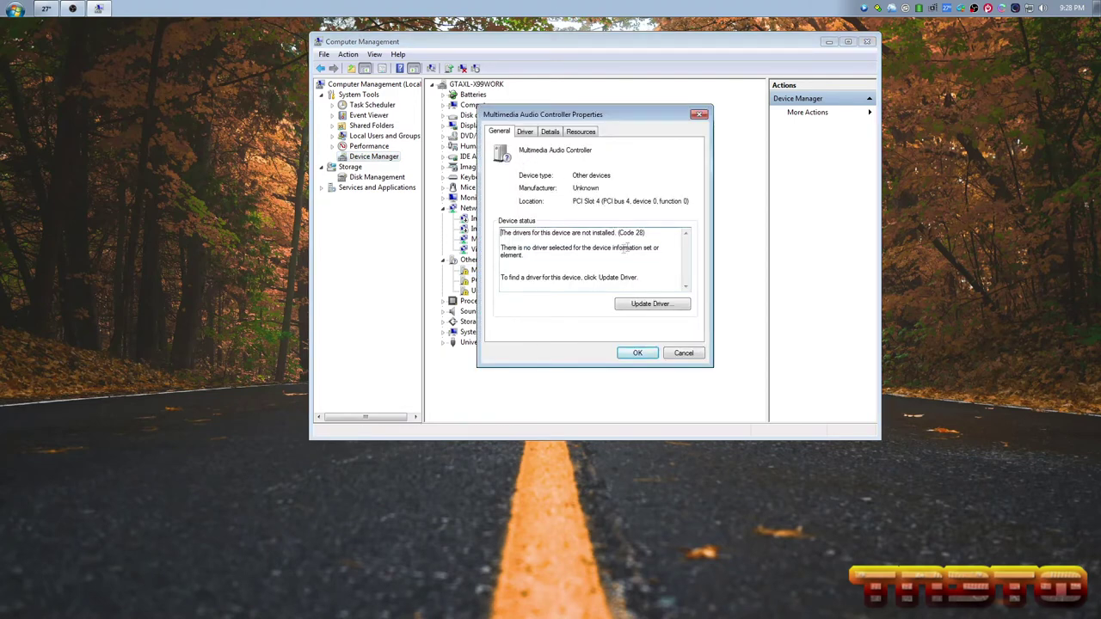
{"action": "left_click", "coordinate": [525, 131]}
{"action": "left_click", "coordinate": [545, 134]}
{"action": "left_click", "coordinate": [555, 186]}
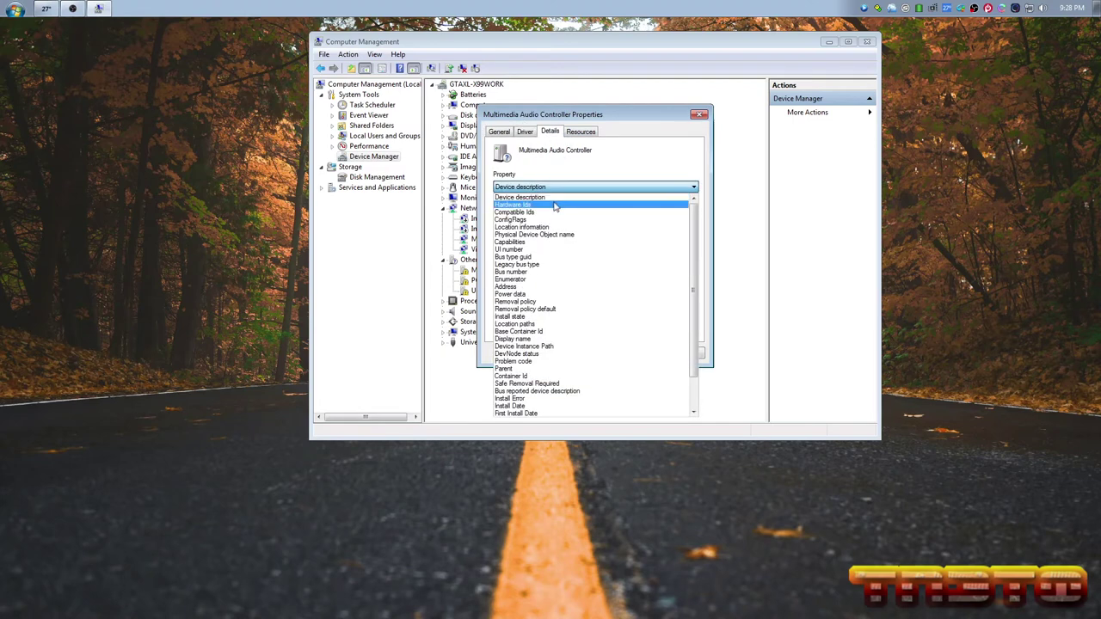
{"action": "left_click", "coordinate": [555, 204]}
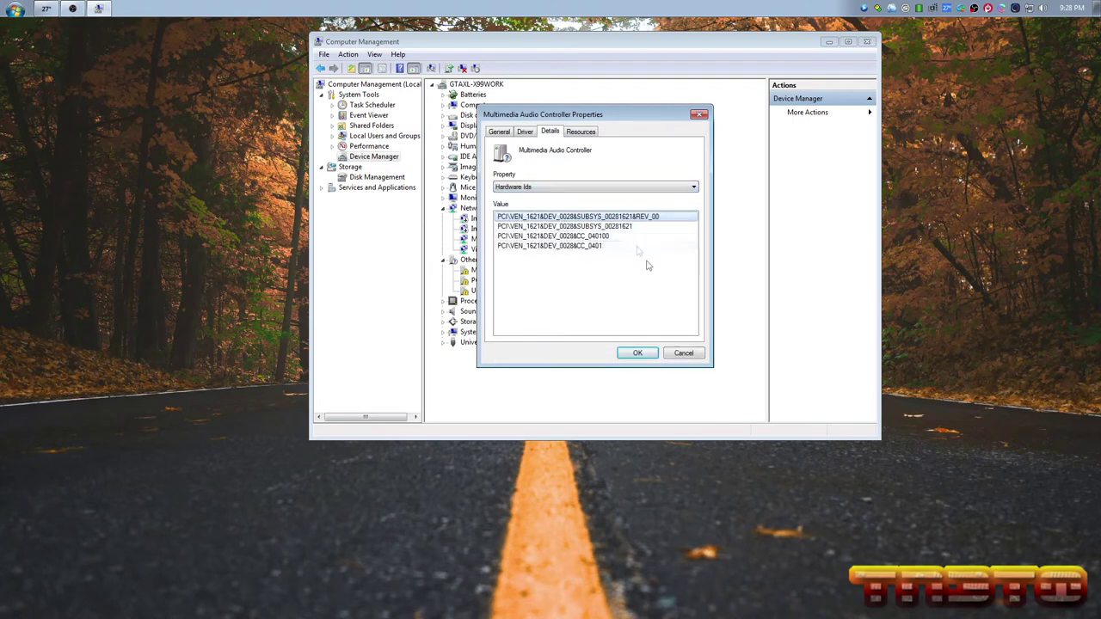
{"action": "left_click", "coordinate": [700, 114]}
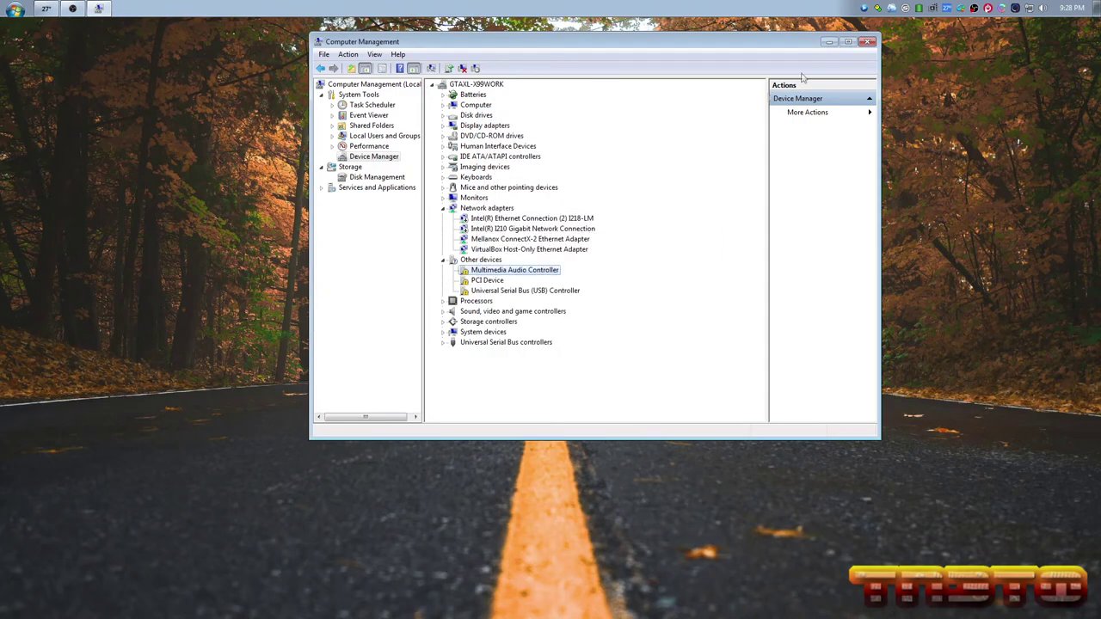
{"action": "left_click", "coordinate": [867, 42]}
Open the Software\Drivers\Lynx AES16e folder on The File Cabinet (Z:) network drive
{"action": "key", "text": "super"}
{"action": "left_click", "coordinate": [196, 169]}
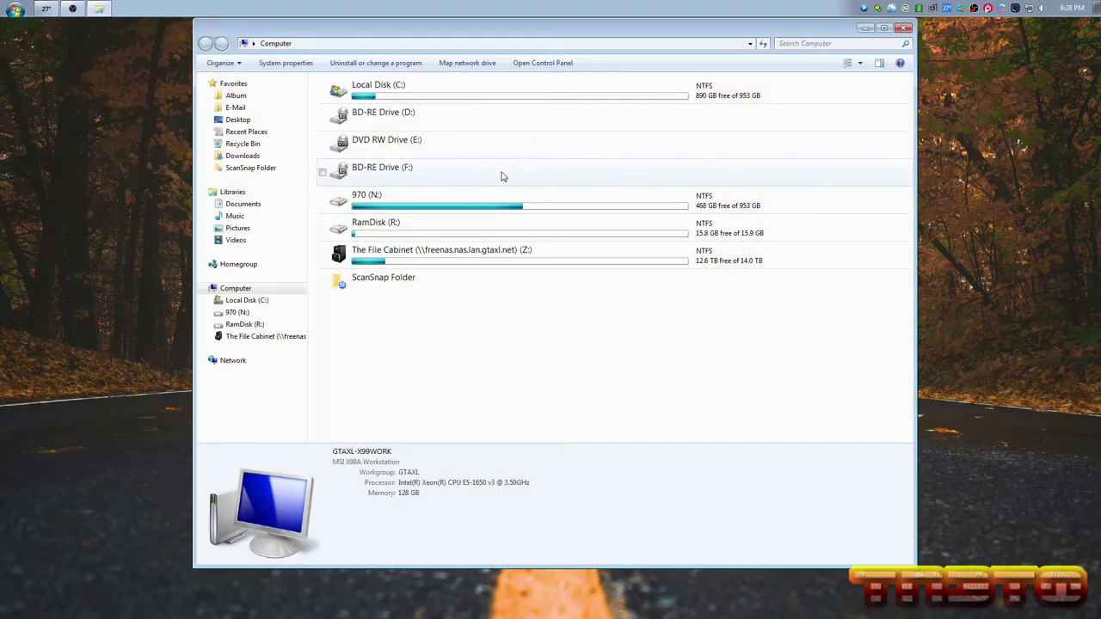
{"action": "left_click_drag", "start_coordinate": [596, 32], "coordinate": [616, 31]}
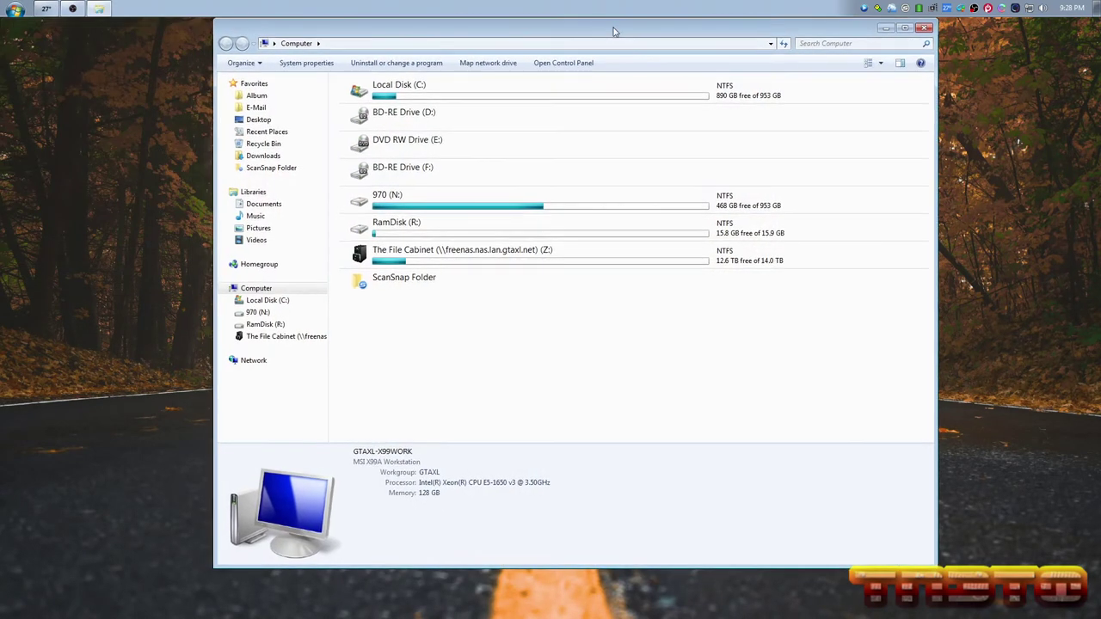
{"action": "double_click", "coordinate": [511, 263]}
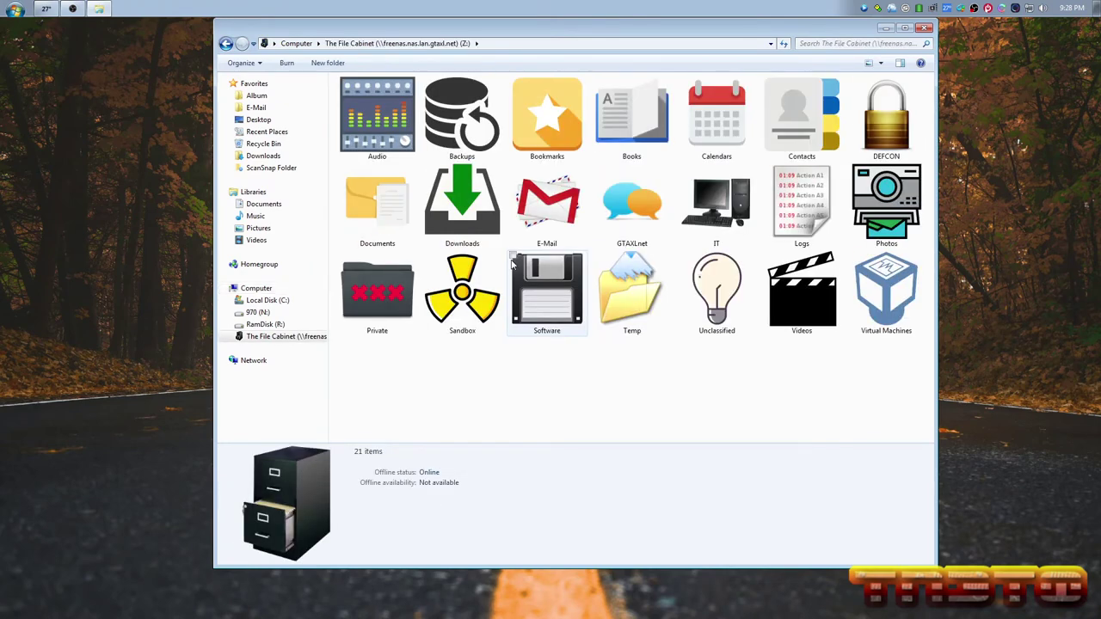
{"action": "double_click", "coordinate": [535, 318]}
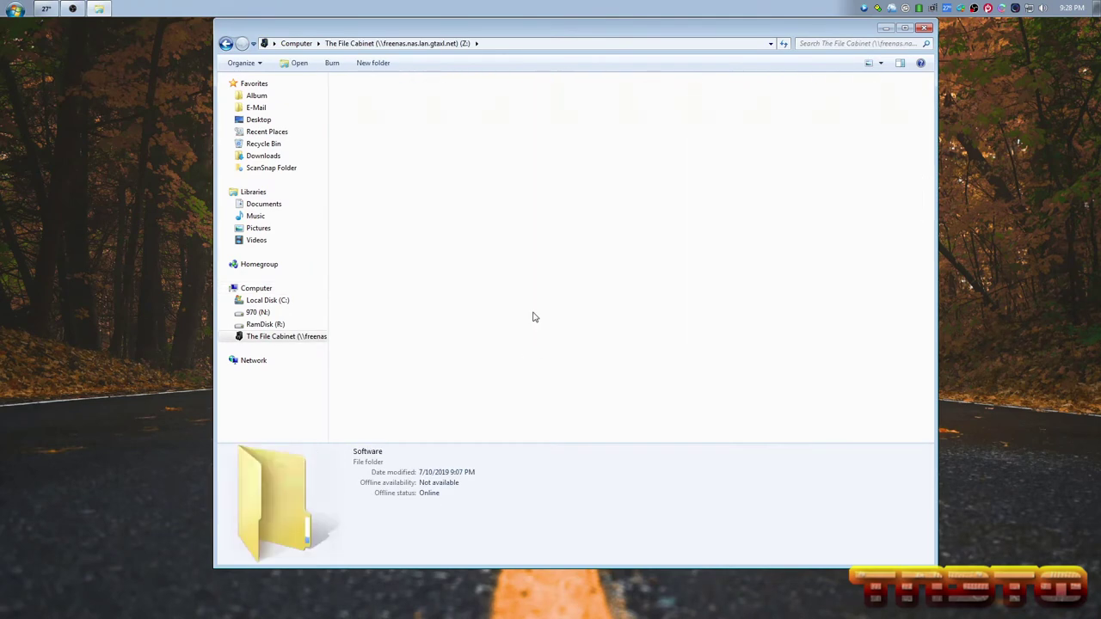
{"action": "double_click", "coordinate": [497, 133]}
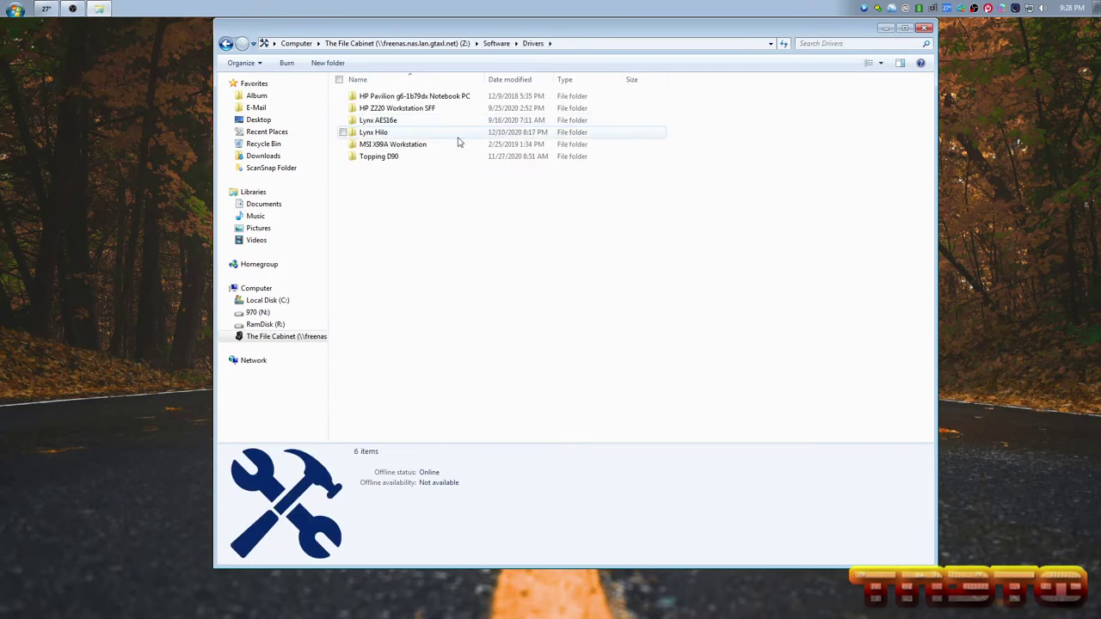
{"action": "double_click", "coordinate": [409, 122]}
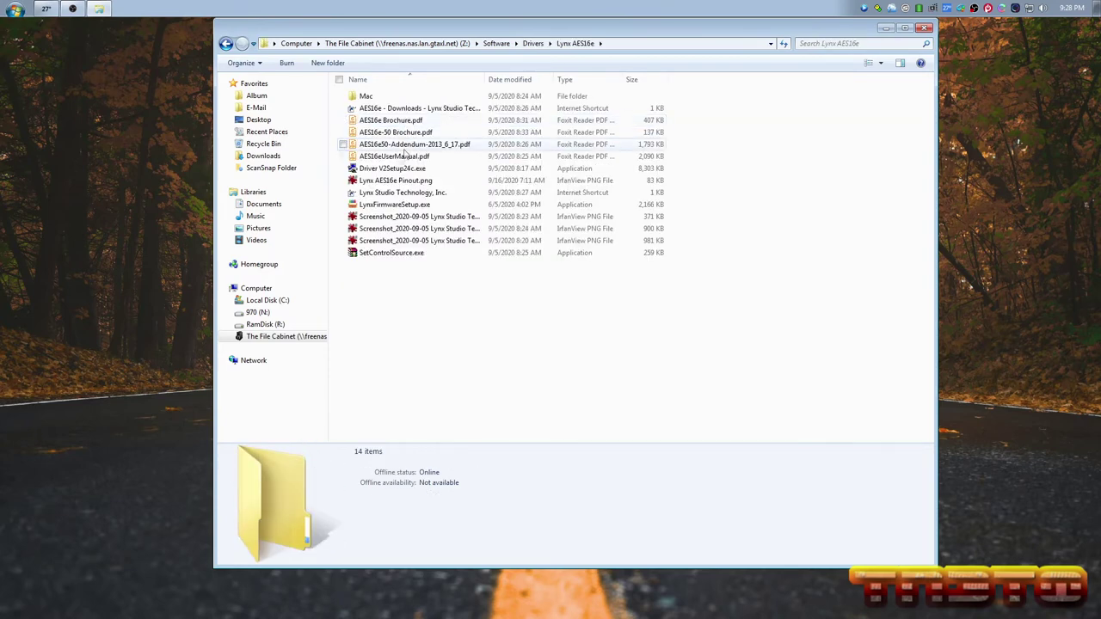
Run Driver V2Setup24c.exe and install the Lynx driver, approving the device software, then close the installer
{"action": "left_click", "coordinate": [380, 169]}
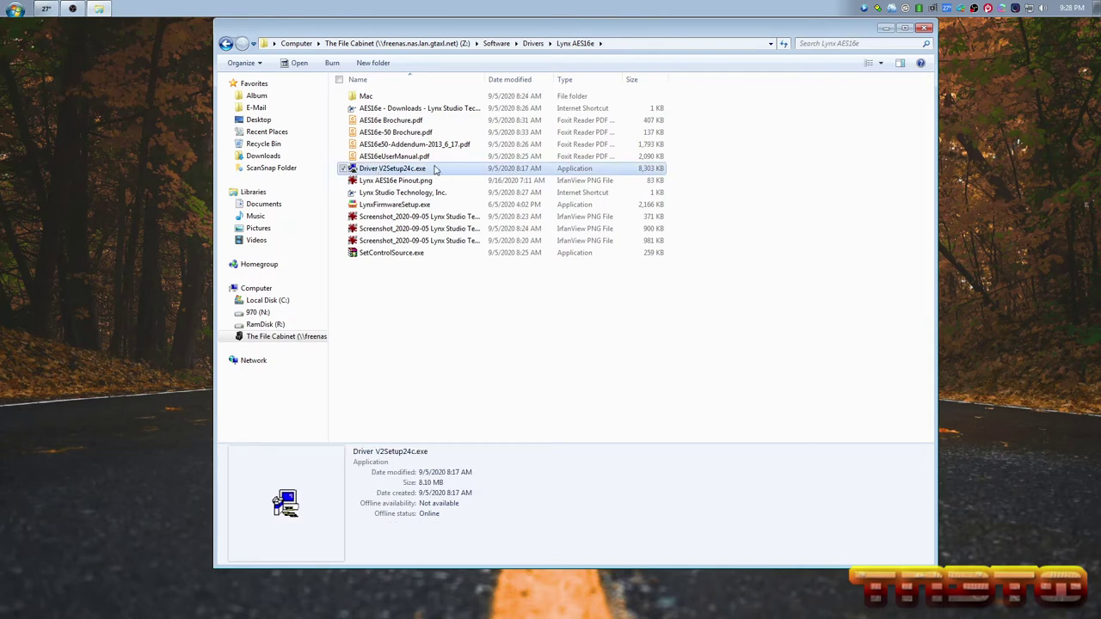
{"action": "double_click", "coordinate": [435, 169]}
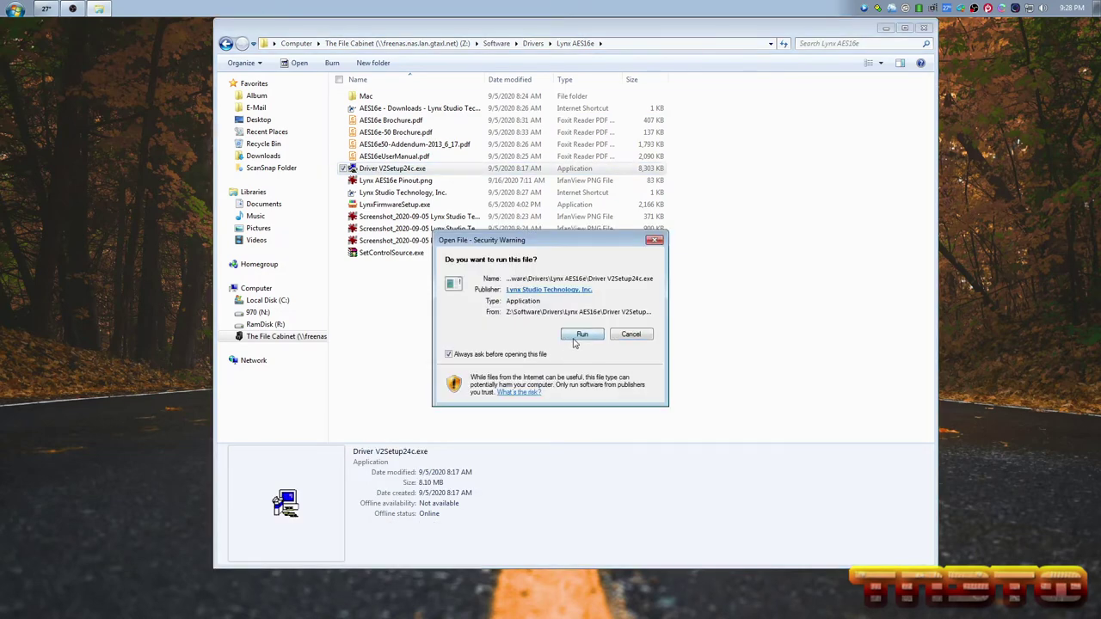
{"action": "left_click", "coordinate": [613, 335]}
{"action": "left_click", "coordinate": [608, 420]}
{"action": "left_click", "coordinate": [609, 420]}
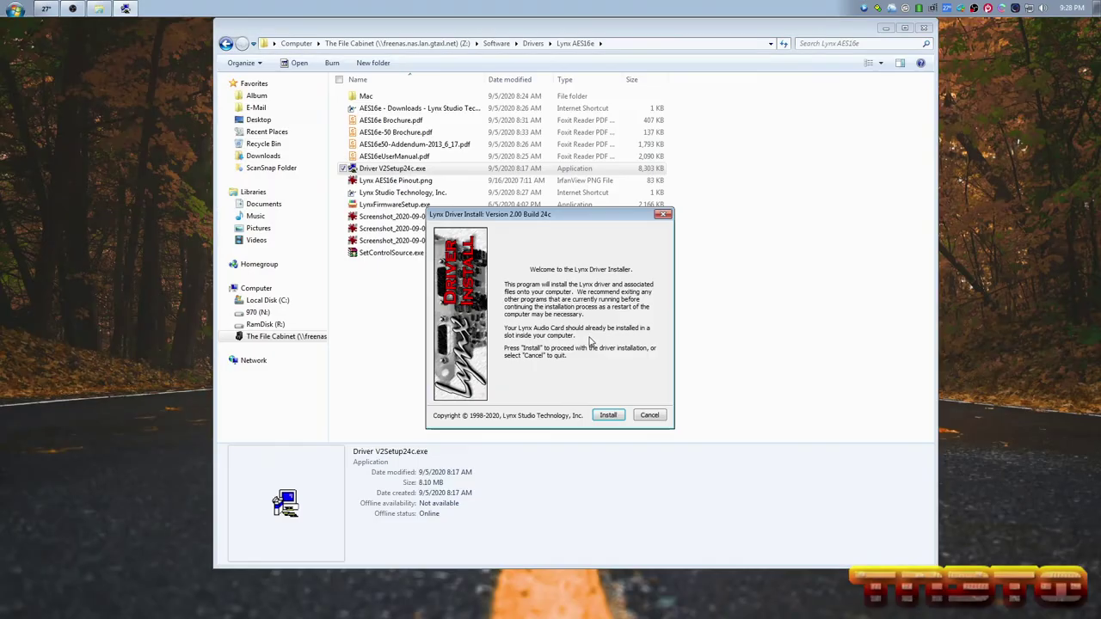
{"action": "left_click", "coordinate": [608, 415]}
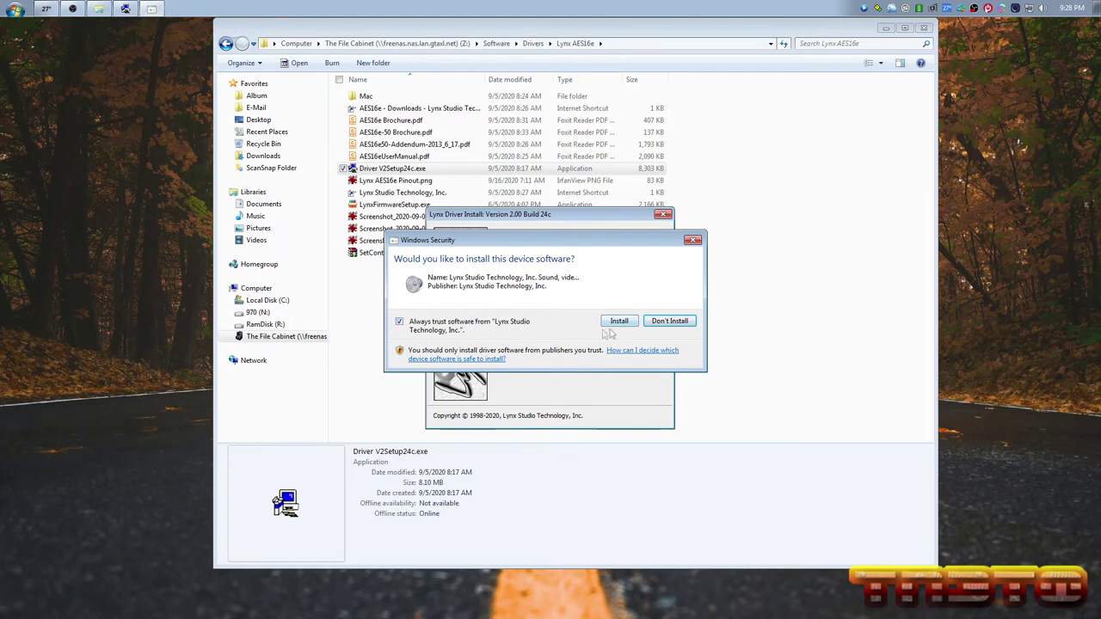
{"action": "left_click", "coordinate": [619, 322]}
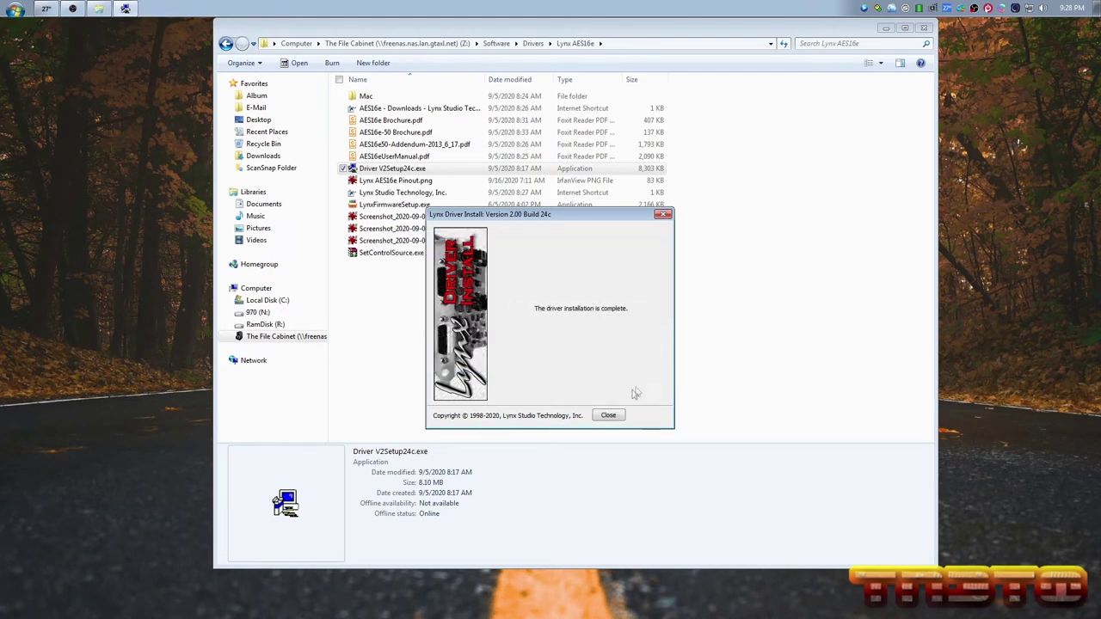
{"action": "left_click", "coordinate": [608, 416]}
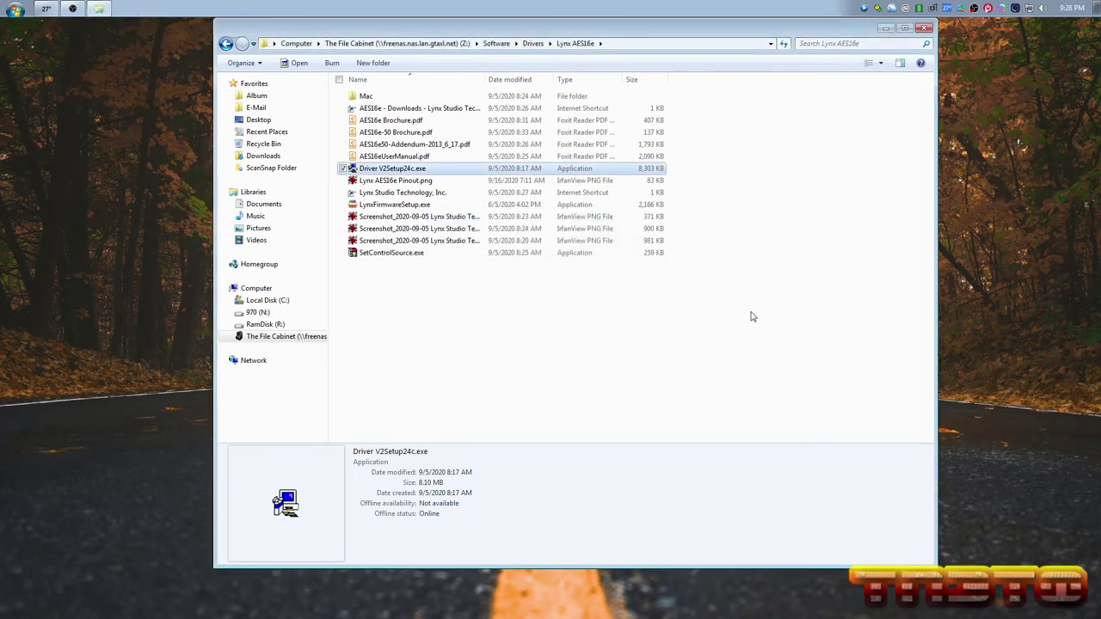
{"action": "left_click", "coordinate": [750, 316]}
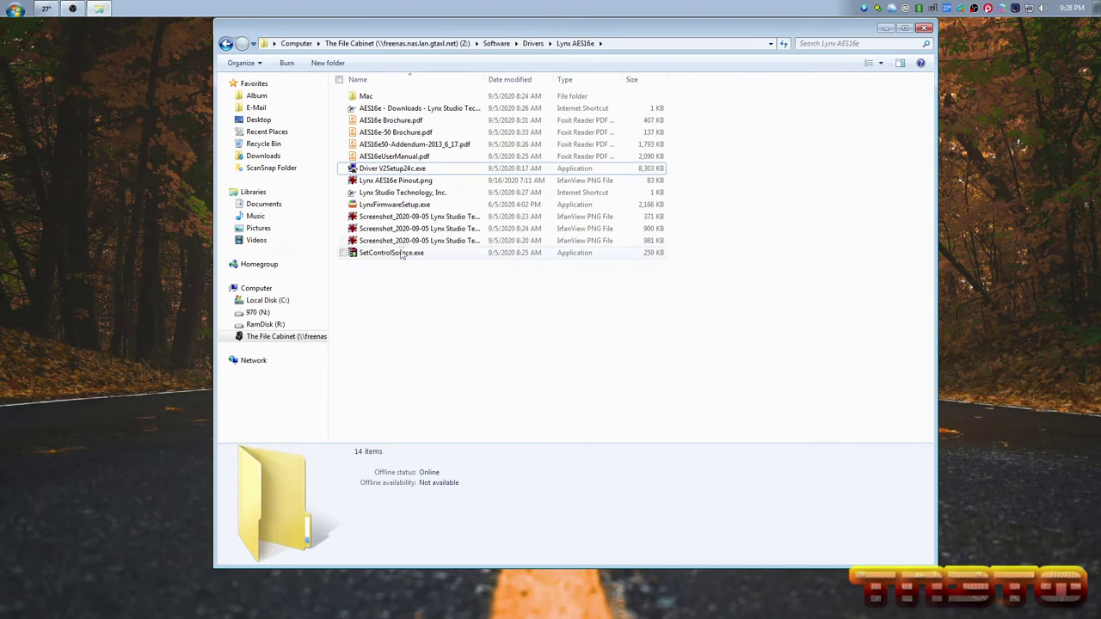
Launch LynxFirmwareSetup.exe, check the firmware revisions offered for the Lynx AES16e, and close the firmware utility
{"action": "double_click", "coordinate": [397, 208]}
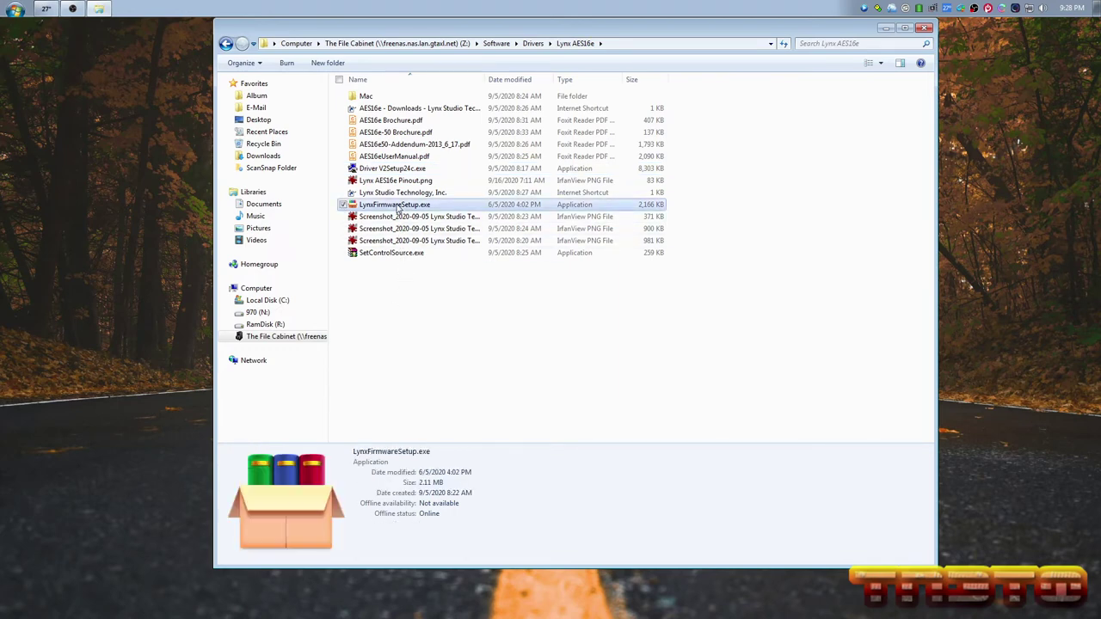
{"action": "left_click", "coordinate": [594, 419]}
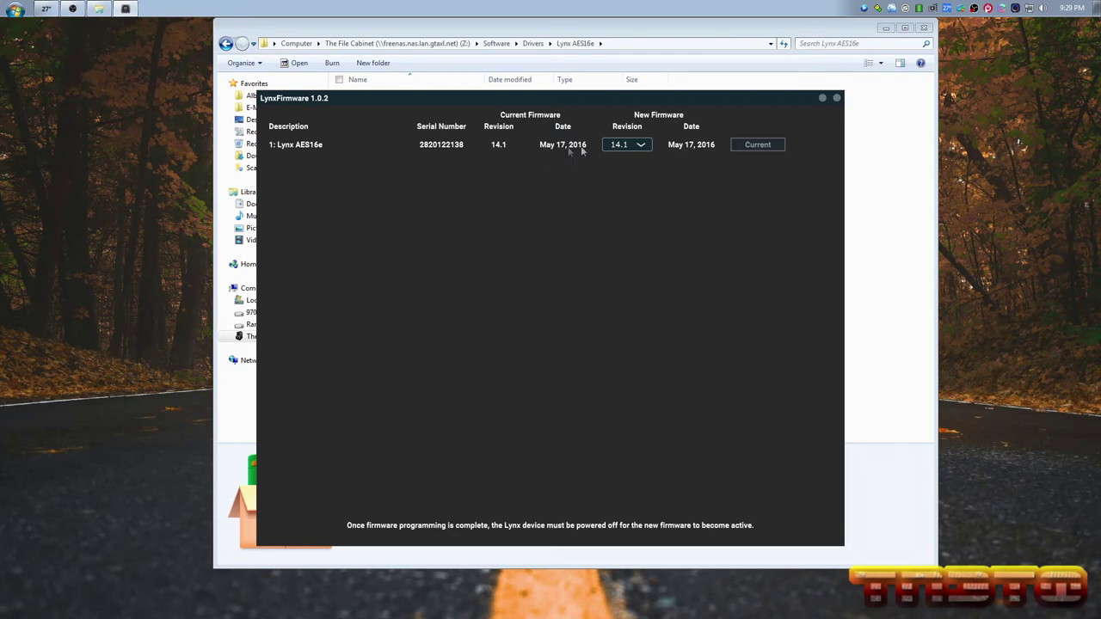
{"action": "left_click", "coordinate": [634, 145]}
{"action": "left_click", "coordinate": [685, 181]}
{"action": "left_click_drag", "start_coordinate": [423, 101], "coordinate": [435, 89]}
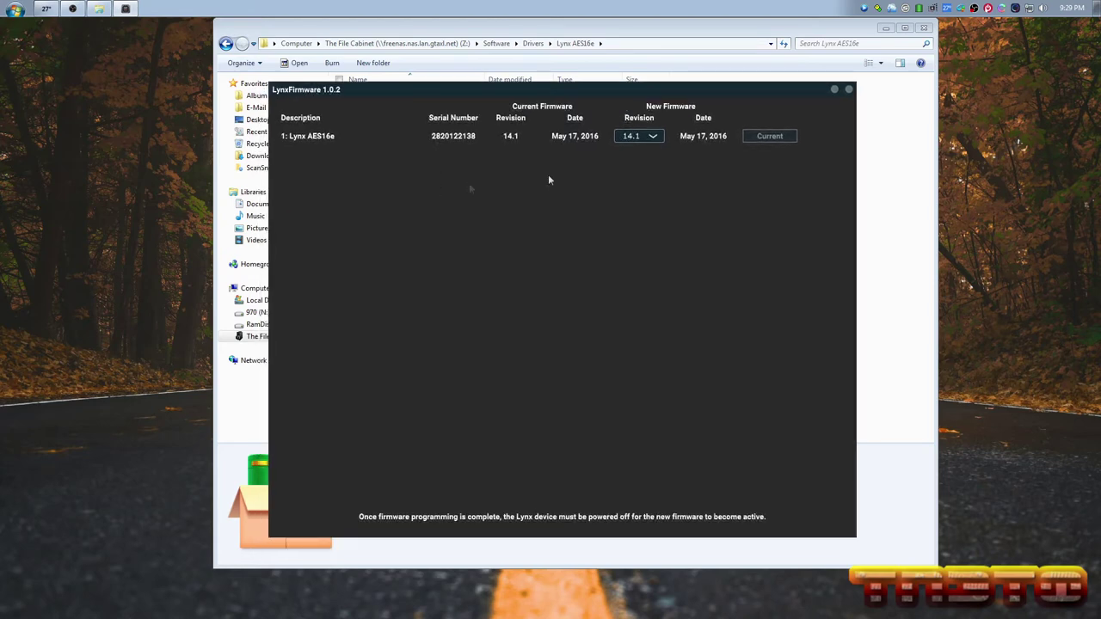
{"action": "left_click", "coordinate": [848, 89]}
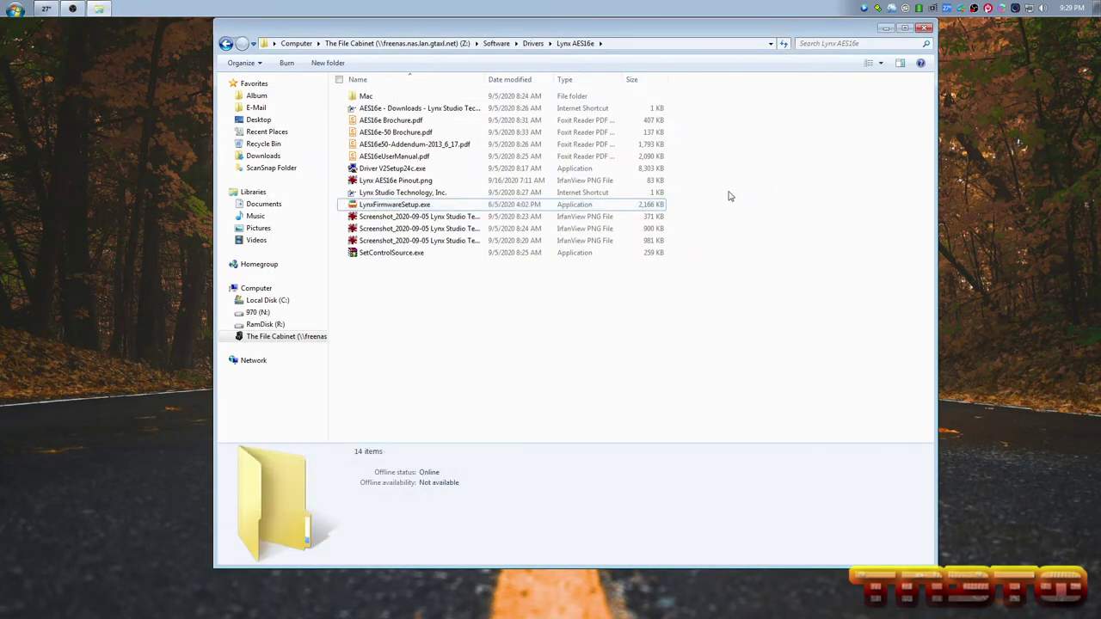
Open the Windows sound settings and review the Lynx AES16e recording devices
{"action": "right_click", "coordinate": [1042, 9]}
{"action": "left_click", "coordinate": [1025, 46]}
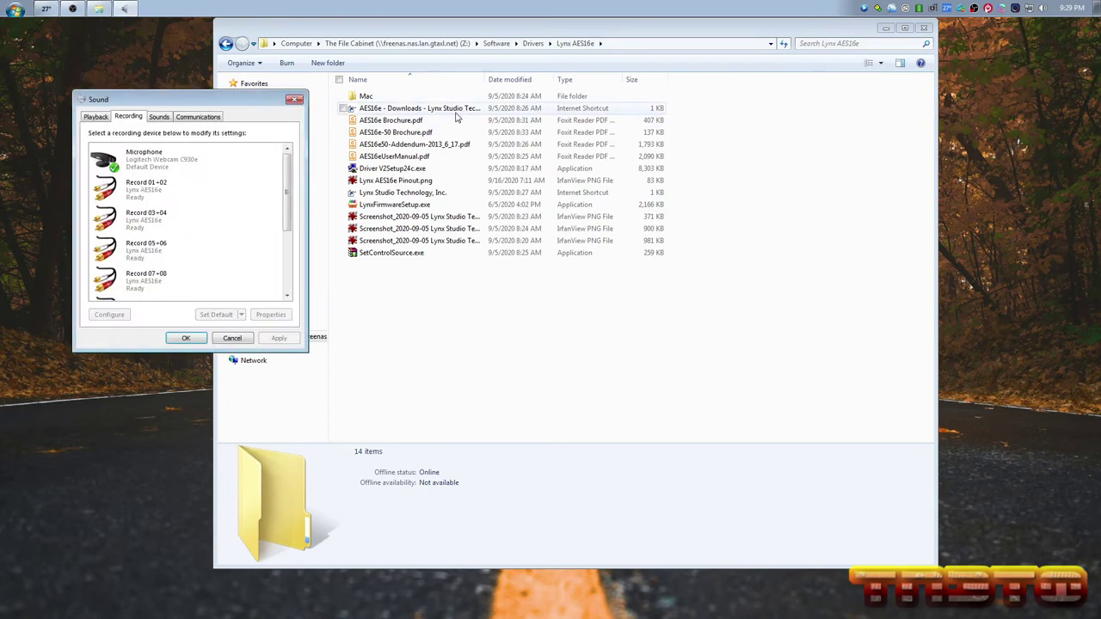
{"action": "left_click_drag", "start_coordinate": [157, 102], "coordinate": [543, 79]}
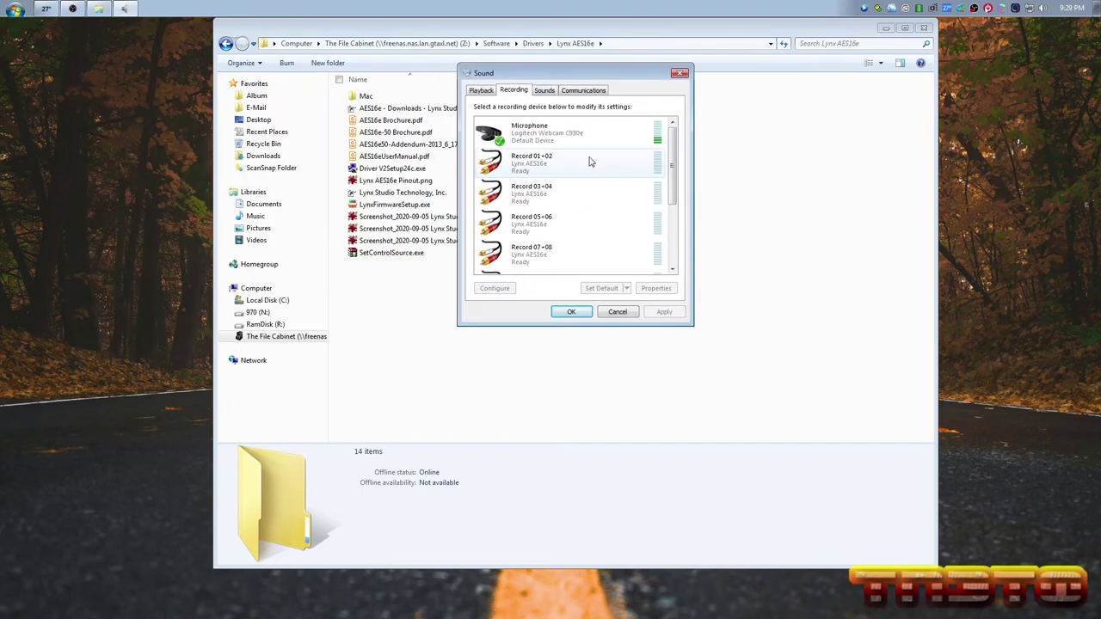
{"action": "scroll", "coordinate": [680, 196], "scroll_direction": "down", "scroll_amount": 2}
{"action": "scroll", "coordinate": [680, 202], "scroll_direction": "down", "scroll_amount": 4}
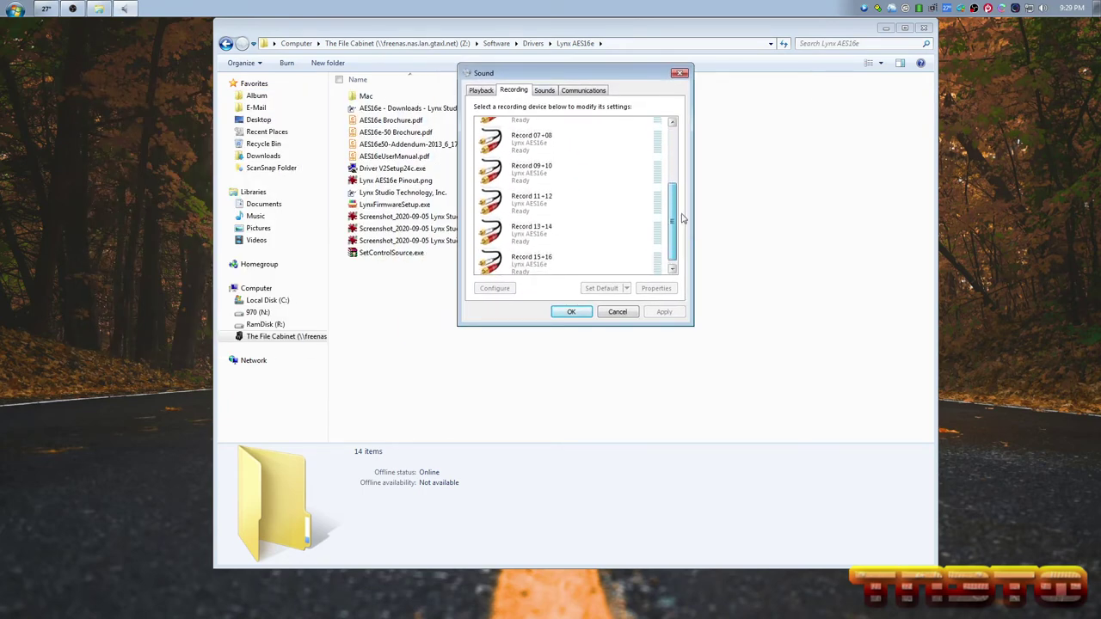
Review the Lynx AES16e playback devices, glance over the other sound settings pages, and close the sound settings
{"action": "left_click", "coordinate": [479, 91]}
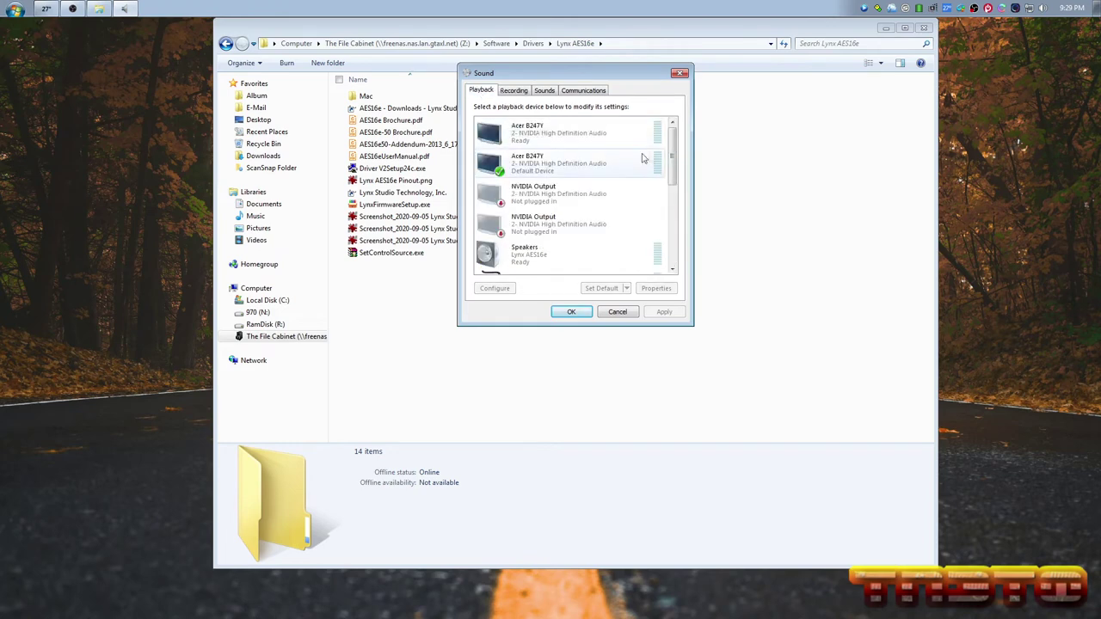
{"action": "scroll", "coordinate": [682, 202], "scroll_direction": "down", "scroll_amount": 5}
{"action": "scroll", "coordinate": [682, 207], "scroll_direction": "down", "scroll_amount": 3}
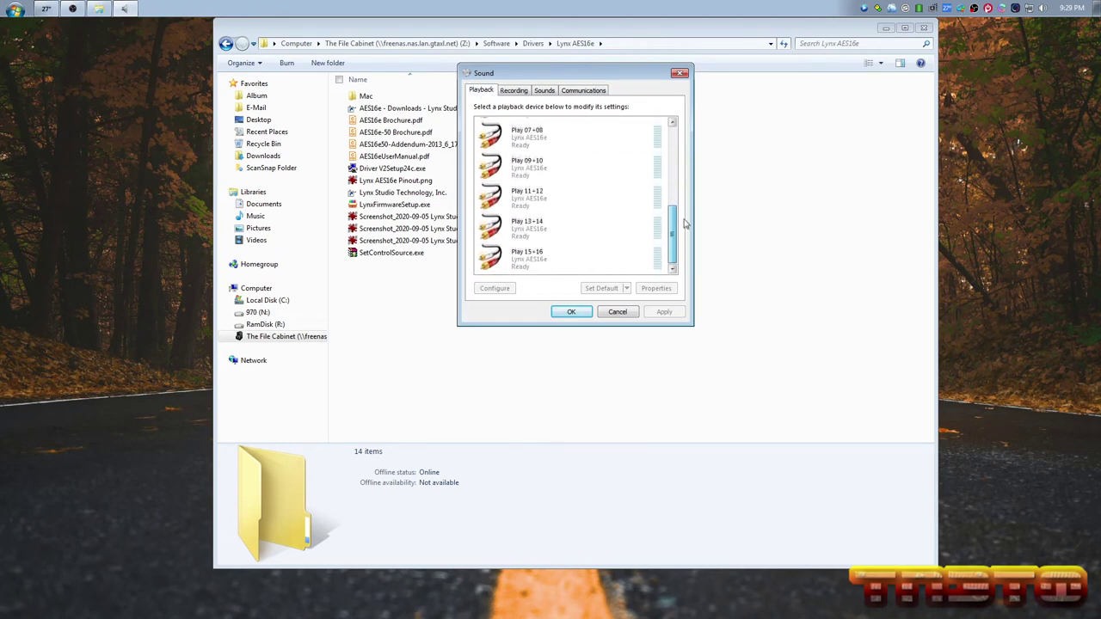
{"action": "left_click", "coordinate": [577, 207]}
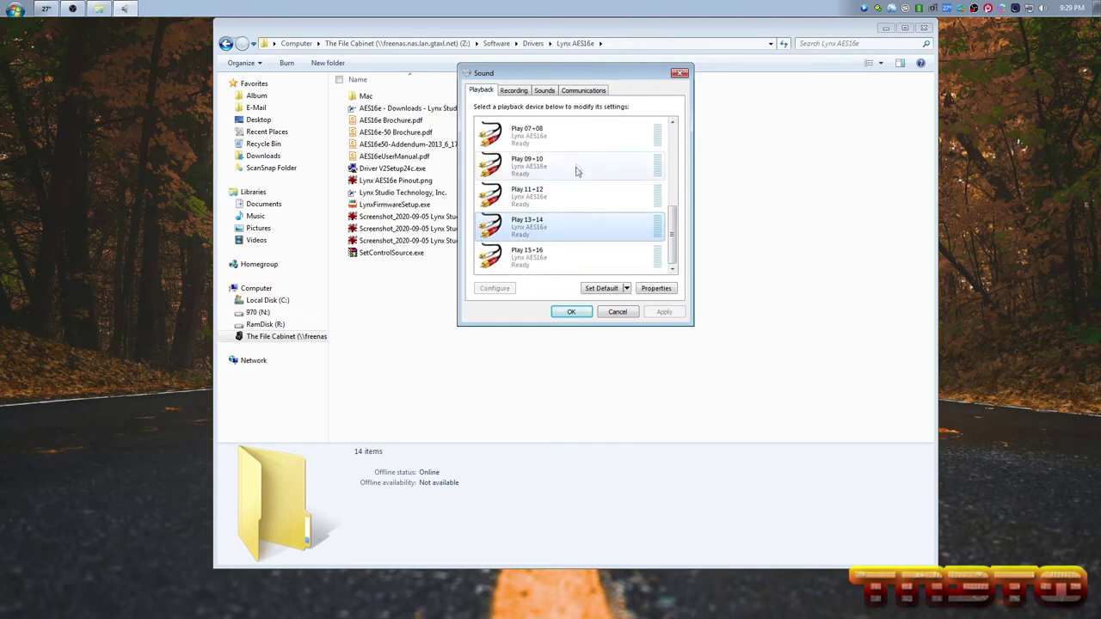
{"action": "left_click", "coordinate": [560, 137]}
{"action": "scroll", "coordinate": [577, 192], "scroll_direction": "up", "scroll_amount": 1}
{"action": "scroll", "coordinate": [551, 166], "scroll_direction": "up", "scroll_amount": 2}
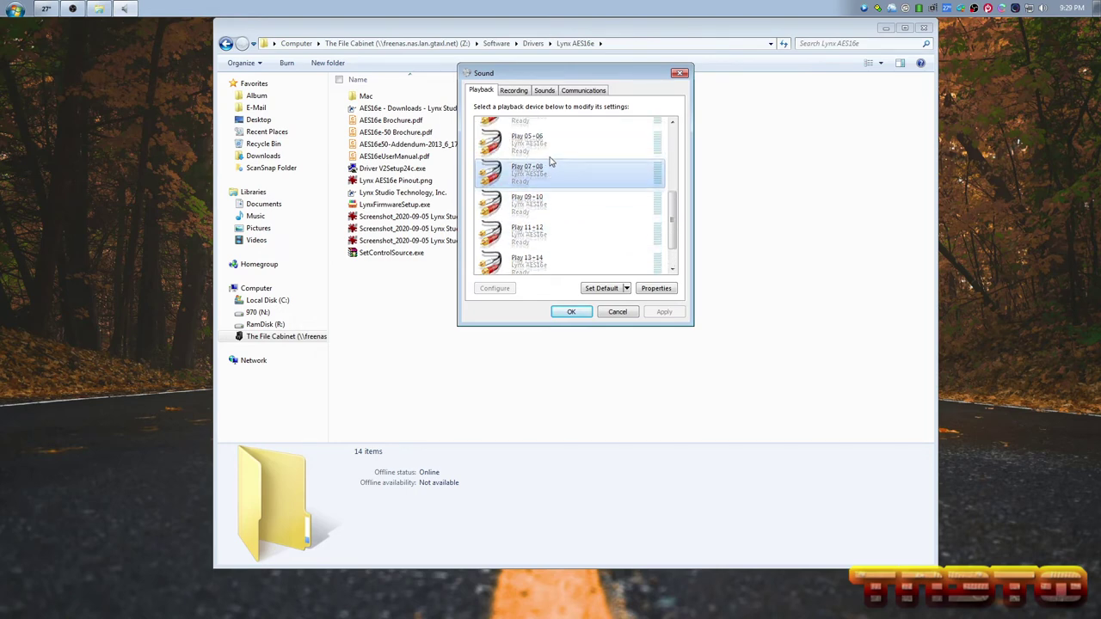
{"action": "left_click", "coordinate": [560, 180]}
{"action": "scroll", "coordinate": [585, 201], "scroll_direction": "up", "scroll_amount": 3}
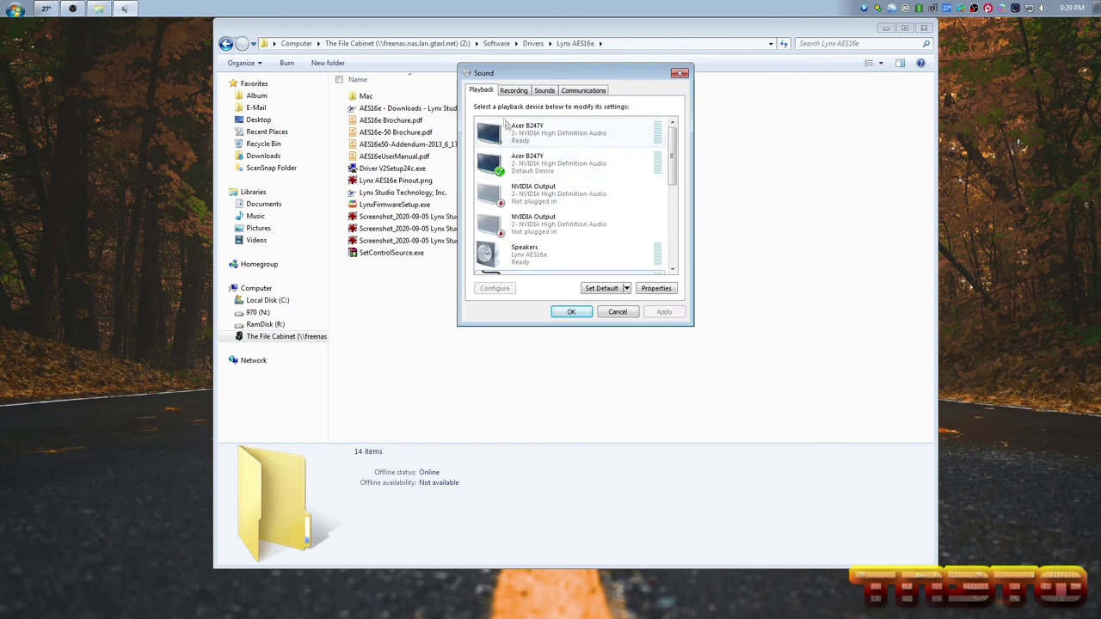
{"action": "left_click", "coordinate": [513, 90]}
{"action": "left_click", "coordinate": [545, 91]}
{"action": "left_click", "coordinate": [583, 91]}
{"action": "left_click", "coordinate": [679, 73]}
Reopen Computer Management and display Device Manager to recheck the installed devices
{"action": "left_click", "coordinate": [12, 8]}
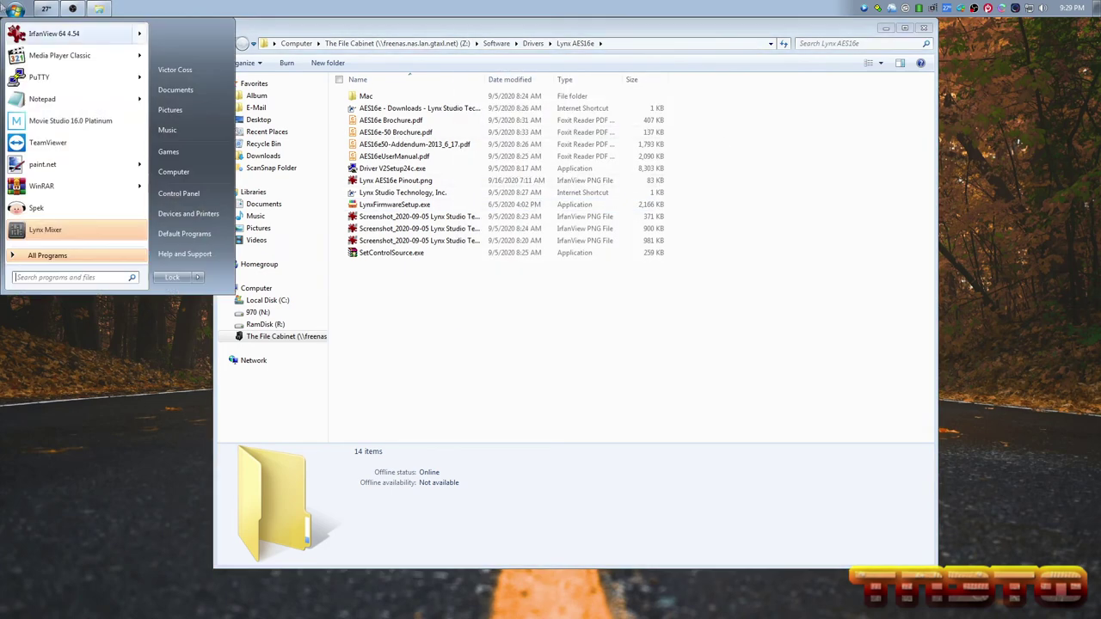
{"action": "right_click", "coordinate": [219, 172]}
{"action": "left_click", "coordinate": [269, 193]}
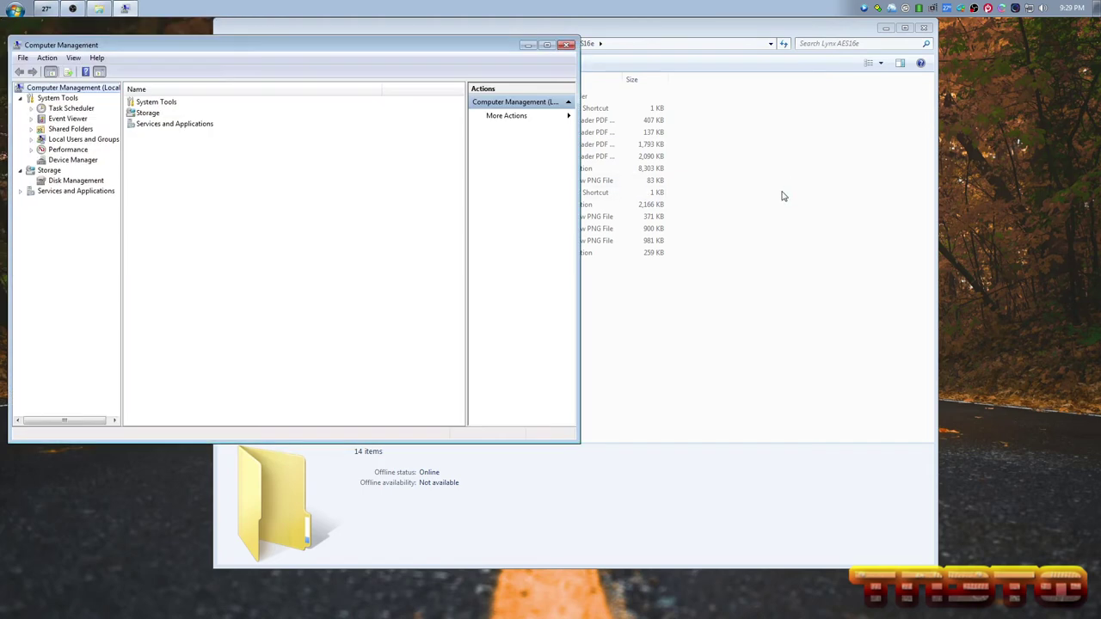
{"action": "left_click", "coordinate": [455, 171]}
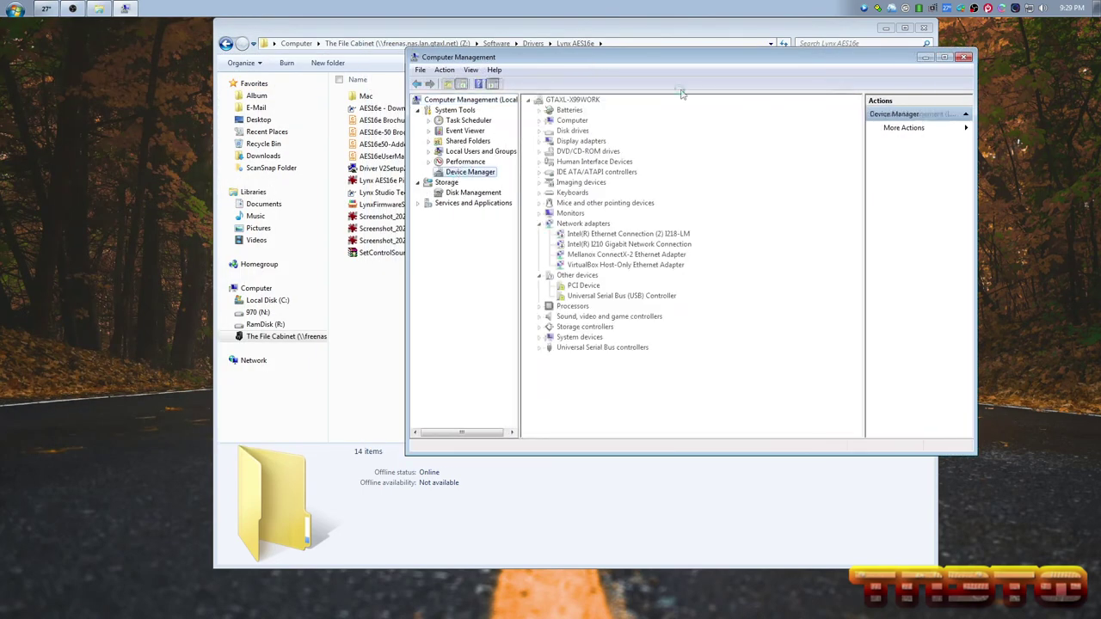
Check the general properties of the Lynx AES16e under the sound controllers, and close Device Manager and the driver folder
{"action": "left_click_drag", "start_coordinate": [641, 68], "coordinate": [529, 58]}
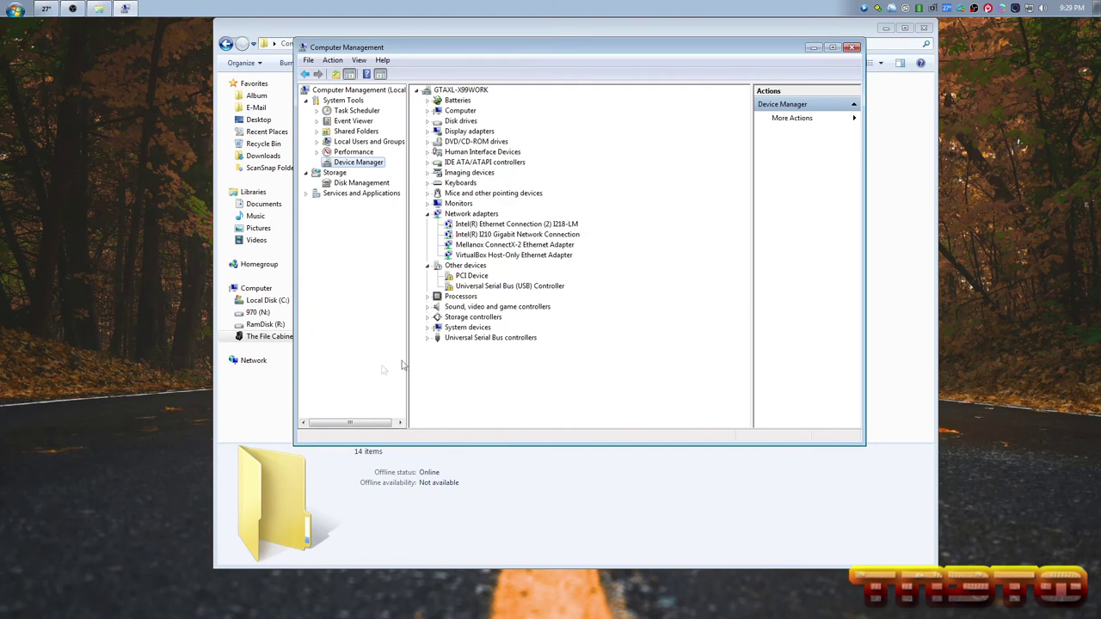
{"action": "left_click", "coordinate": [428, 307]}
{"action": "left_click", "coordinate": [469, 328]}
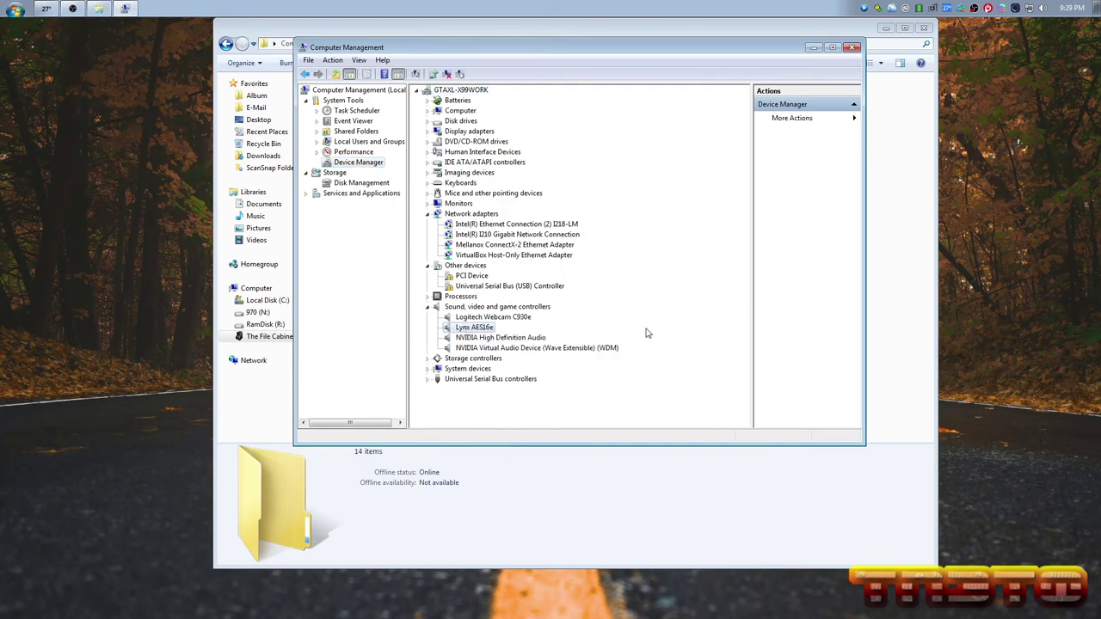
{"action": "right_click", "coordinate": [475, 327]}
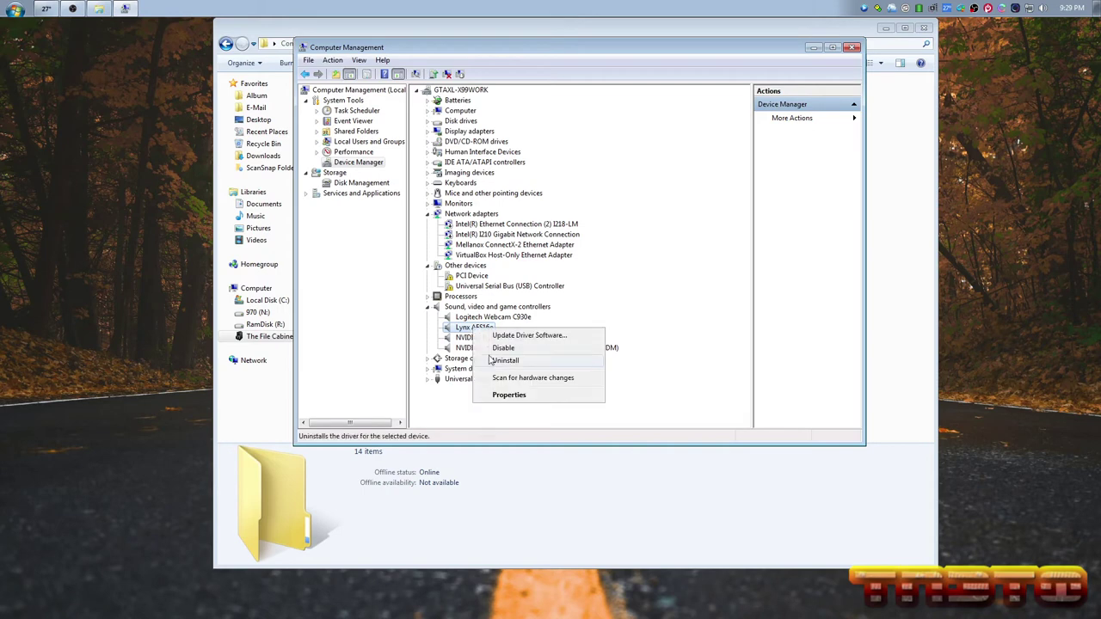
{"action": "left_click", "coordinate": [508, 395]}
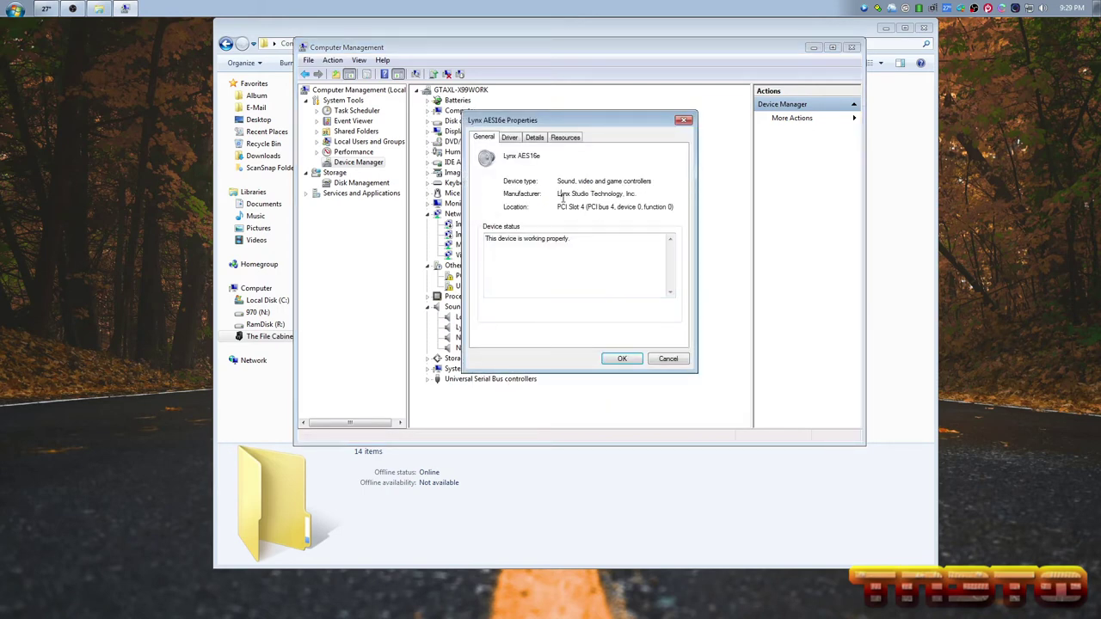
{"action": "left_click", "coordinate": [685, 120]}
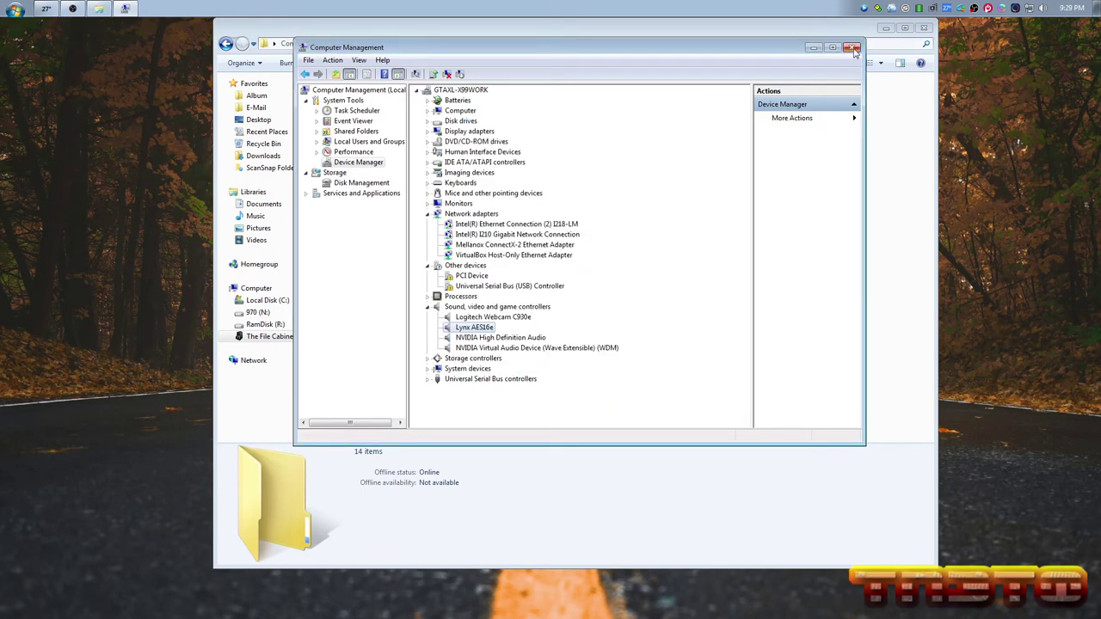
{"action": "left_click", "coordinate": [851, 48]}
{"action": "left_click", "coordinate": [924, 27]}
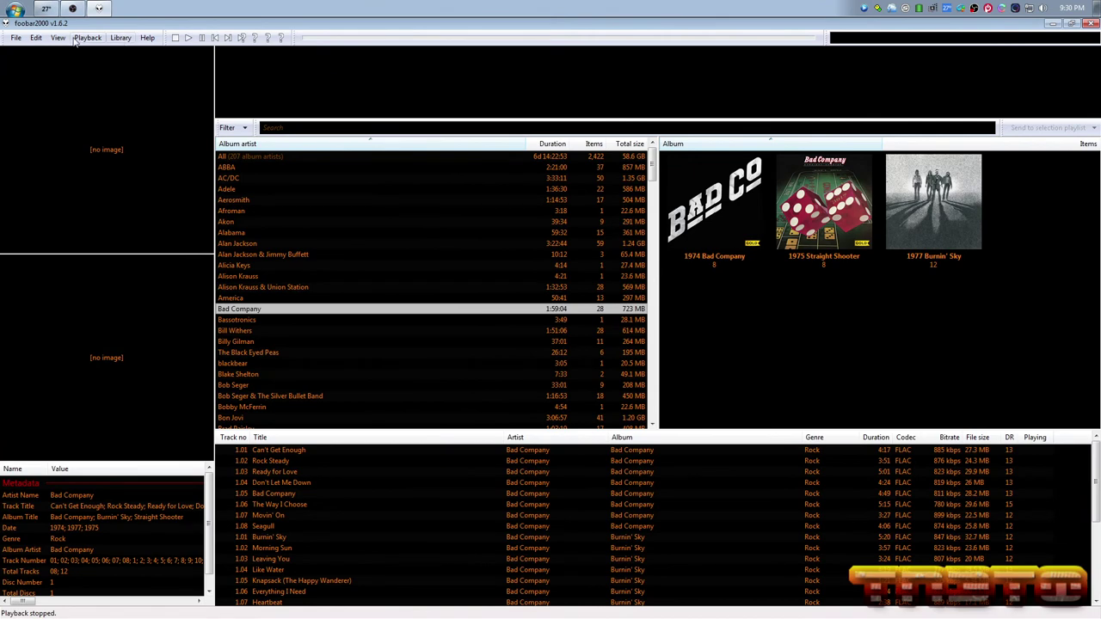
Switch to foobar2000, open its playback output preferences and display the list of output devices
{"action": "left_click", "coordinate": [87, 38]}
{"action": "mouse_move", "coordinate": [113, 40]}
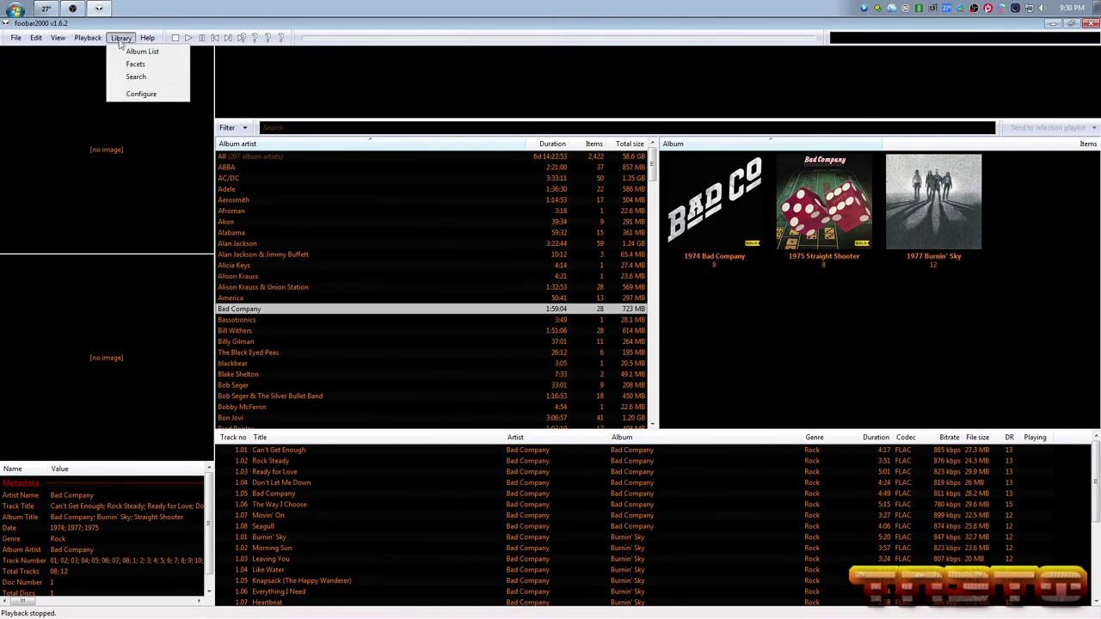
{"action": "left_click", "coordinate": [137, 94]}
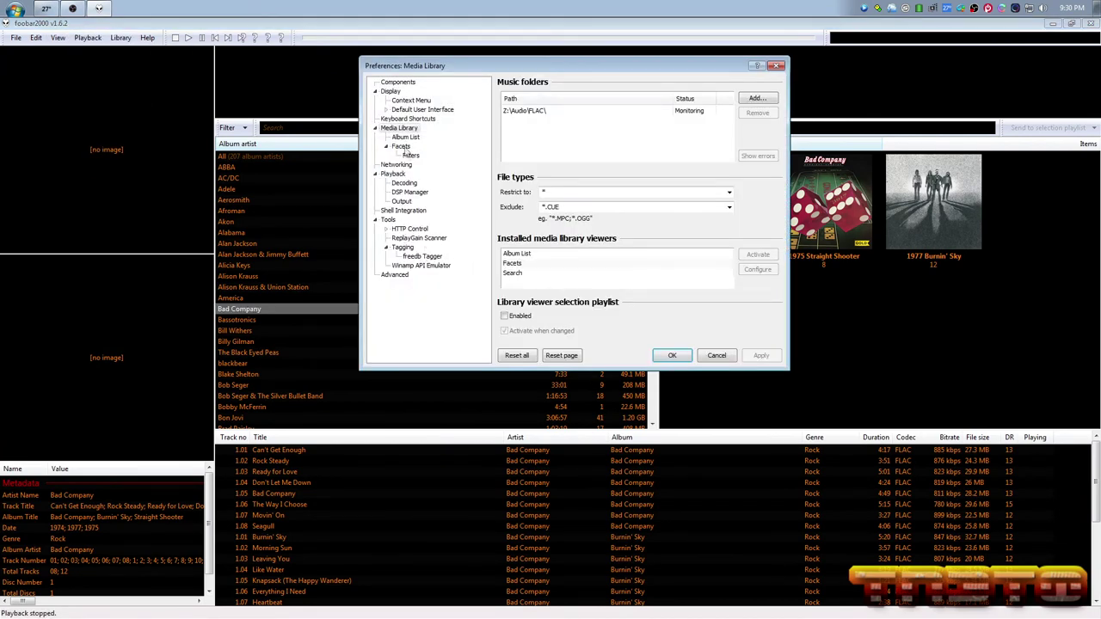
{"action": "left_click", "coordinate": [401, 201]}
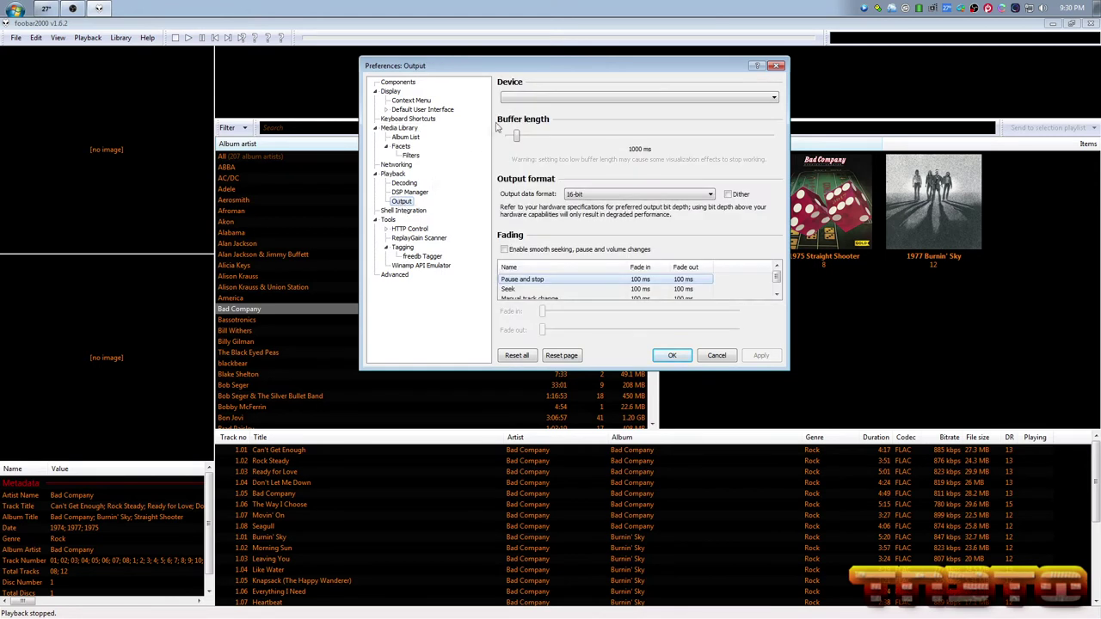
{"action": "left_click", "coordinate": [531, 98]}
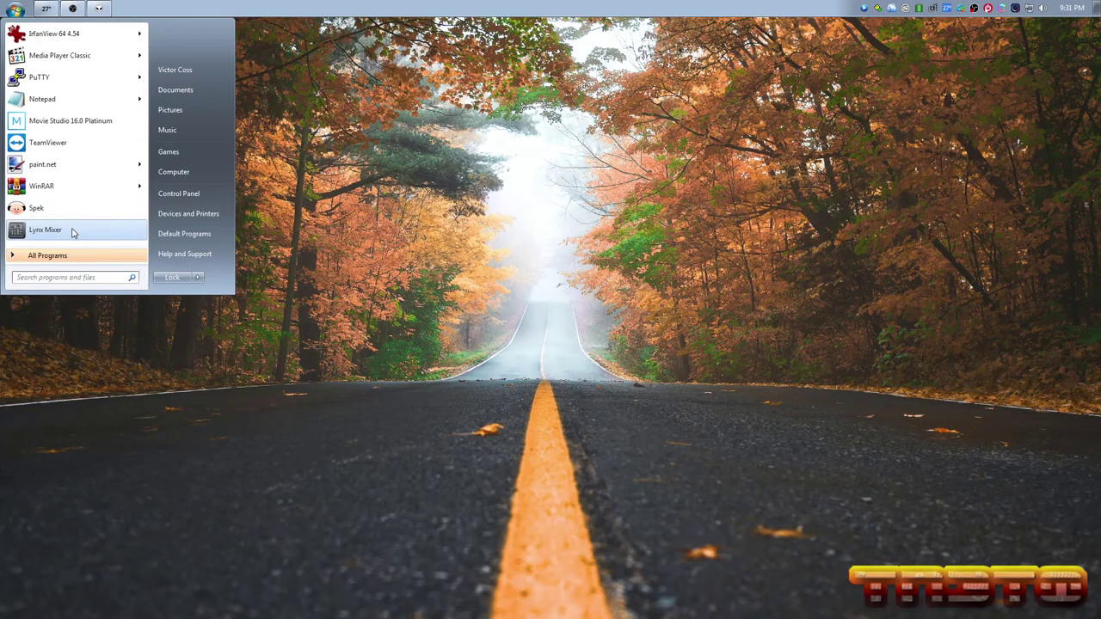
Launch Lynx Mixer and set the preferred clock source to Digital In 1
{"action": "left_click", "coordinate": [73, 230]}
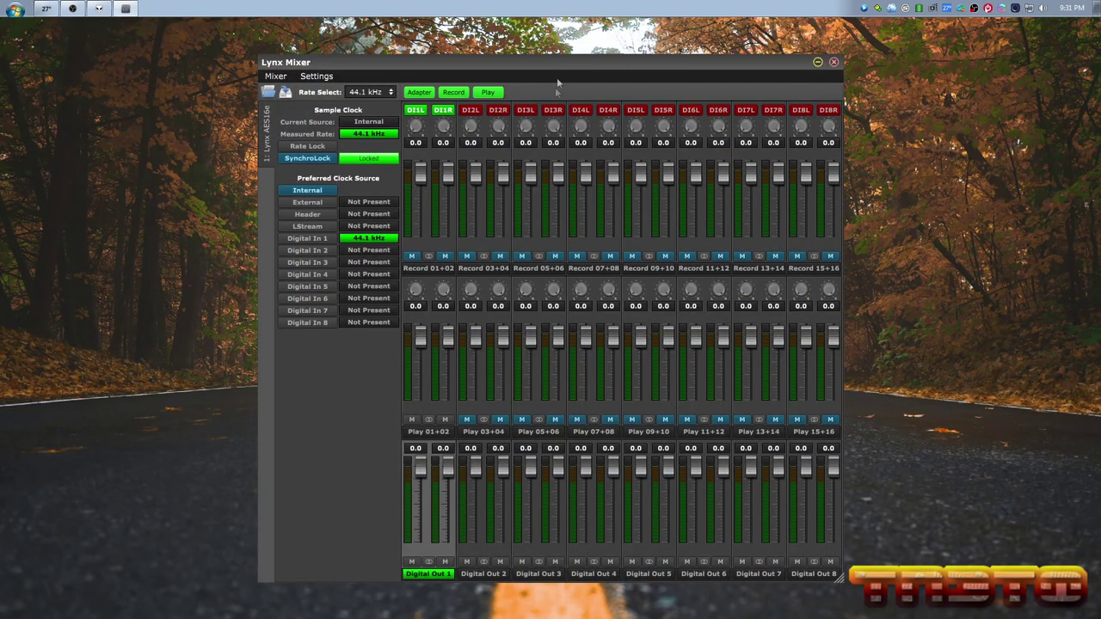
{"action": "left_click_drag", "start_coordinate": [550, 68], "coordinate": [576, 43]}
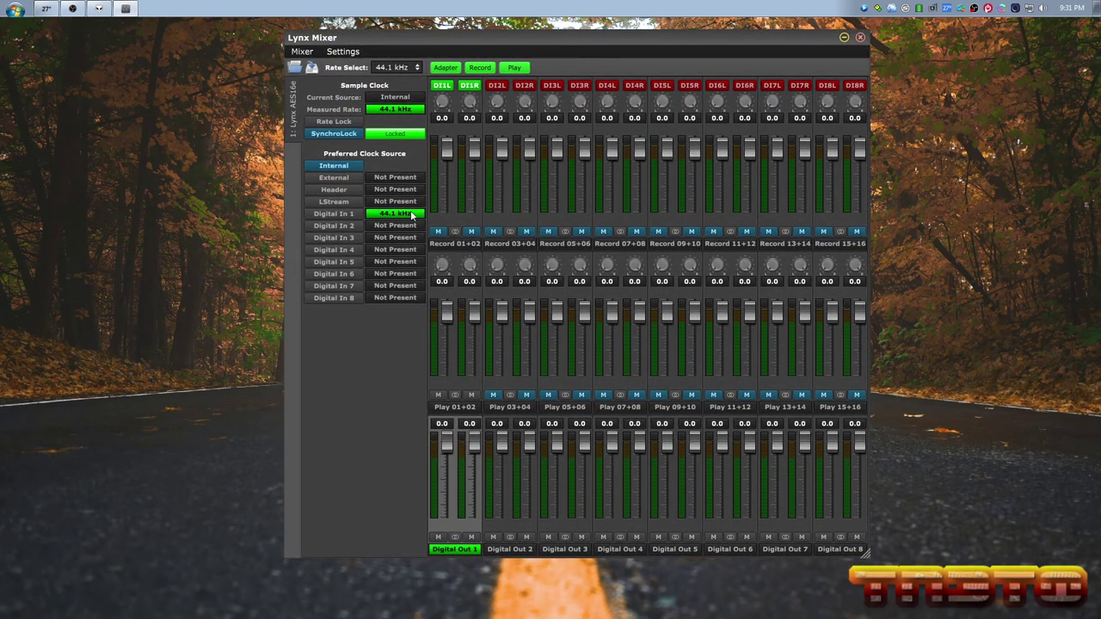
{"action": "left_click_drag", "start_coordinate": [613, 40], "coordinate": [614, 33]}
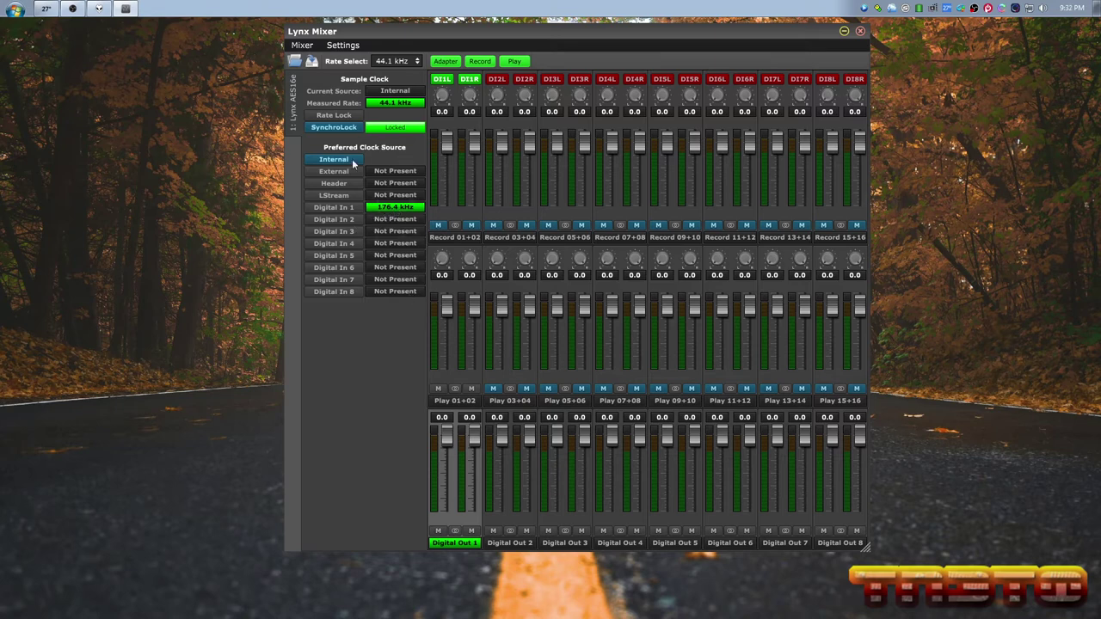
{"action": "left_click", "coordinate": [343, 212]}
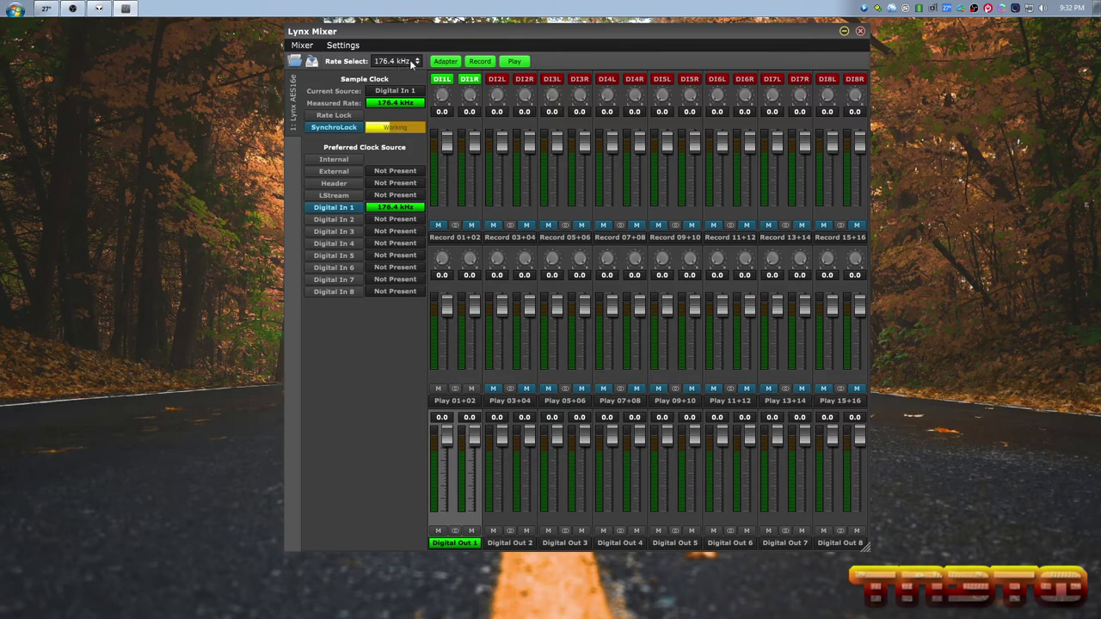
{"action": "left_click", "coordinate": [344, 45]}
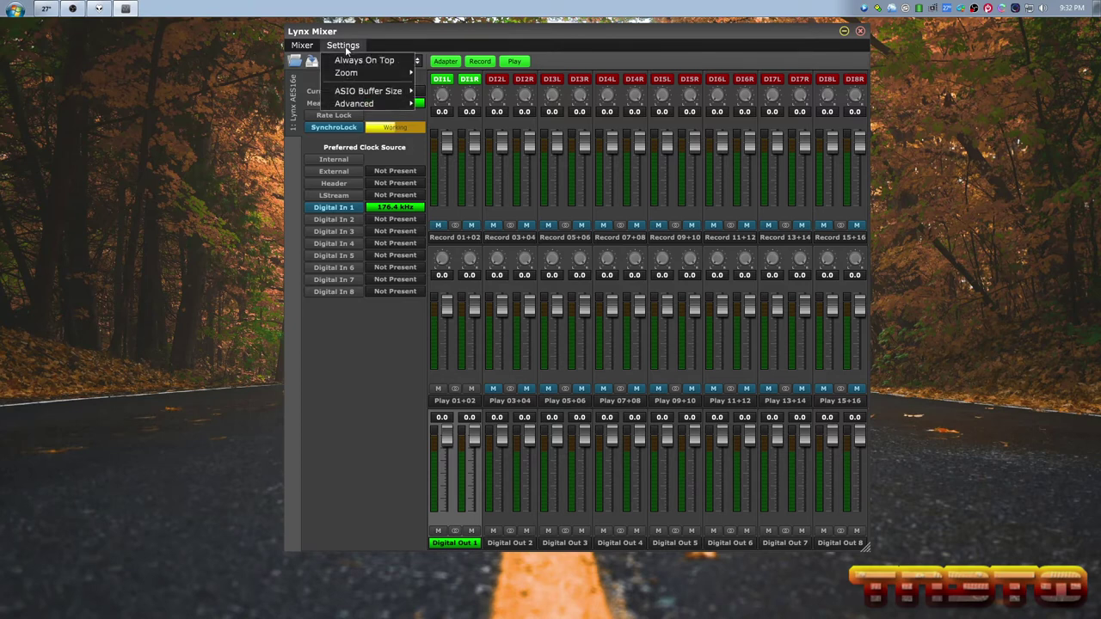
{"action": "mouse_move", "coordinate": [353, 104]}
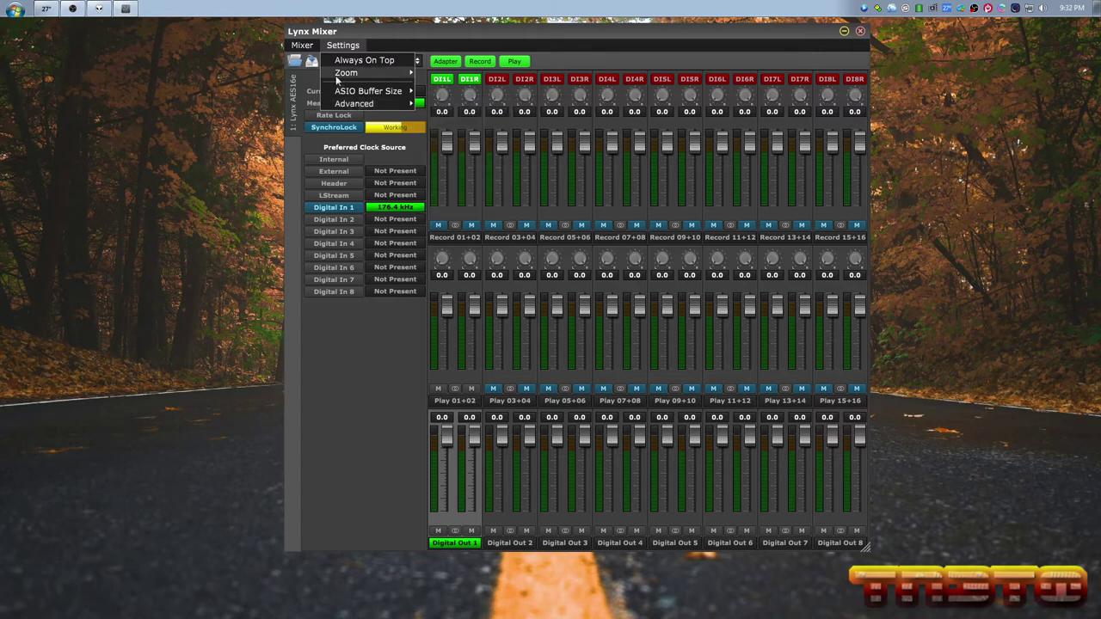
{"action": "mouse_move", "coordinate": [307, 51]}
{"action": "left_click", "coordinate": [378, 37]}
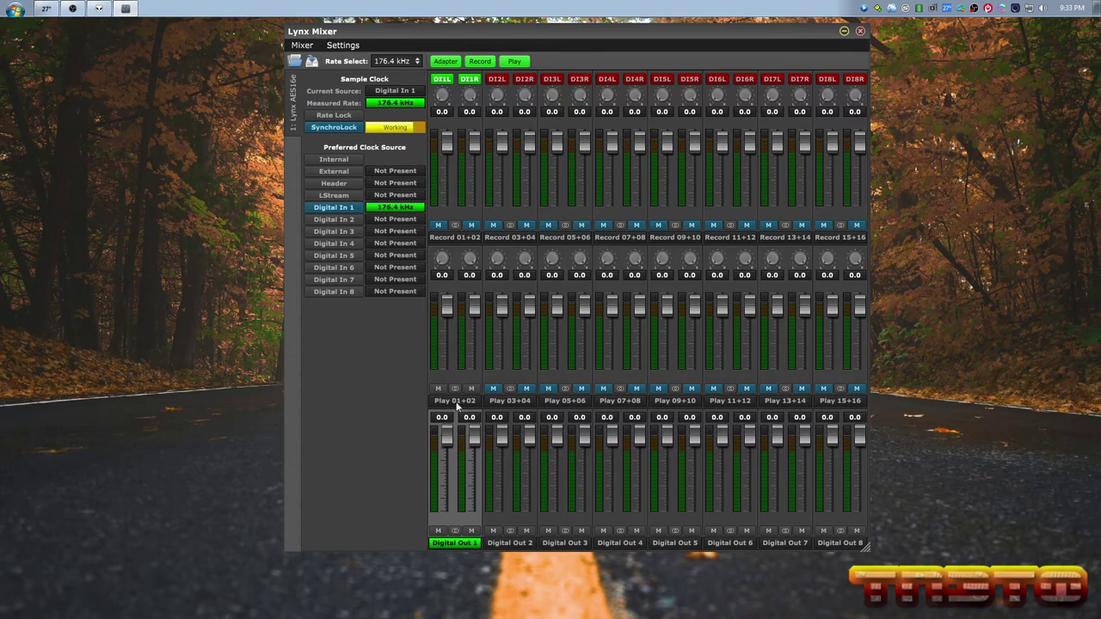
Open the Windows playback devices, look through the Lynx AES16e outputs, and close the sound settings without changes
{"action": "right_click", "coordinate": [1031, 12]}
{"action": "left_click", "coordinate": [1024, 28]}
{"action": "left_click", "coordinate": [121, 138]}
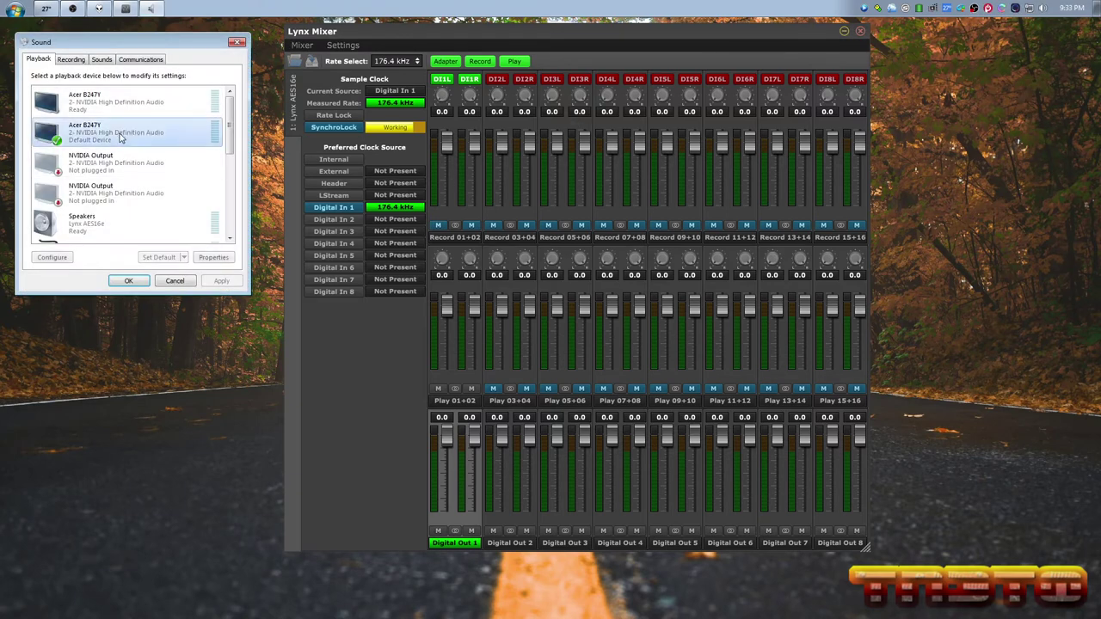
{"action": "scroll", "coordinate": [120, 137], "scroll_direction": "down", "scroll_amount": 3}
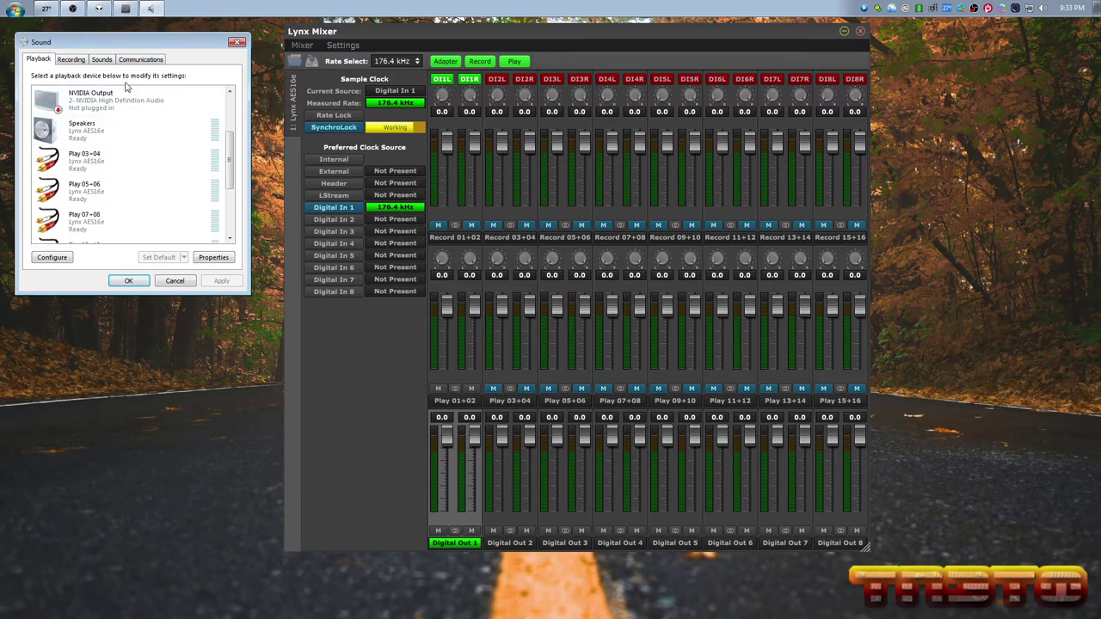
{"action": "left_click_drag", "start_coordinate": [125, 47], "coordinate": [552, 66]}
{"action": "left_click", "coordinate": [534, 170]}
{"action": "scroll", "coordinate": [532, 169], "scroll_direction": "down", "scroll_amount": 1}
{"action": "scroll", "coordinate": [532, 170], "scroll_direction": "up", "scroll_amount": 3}
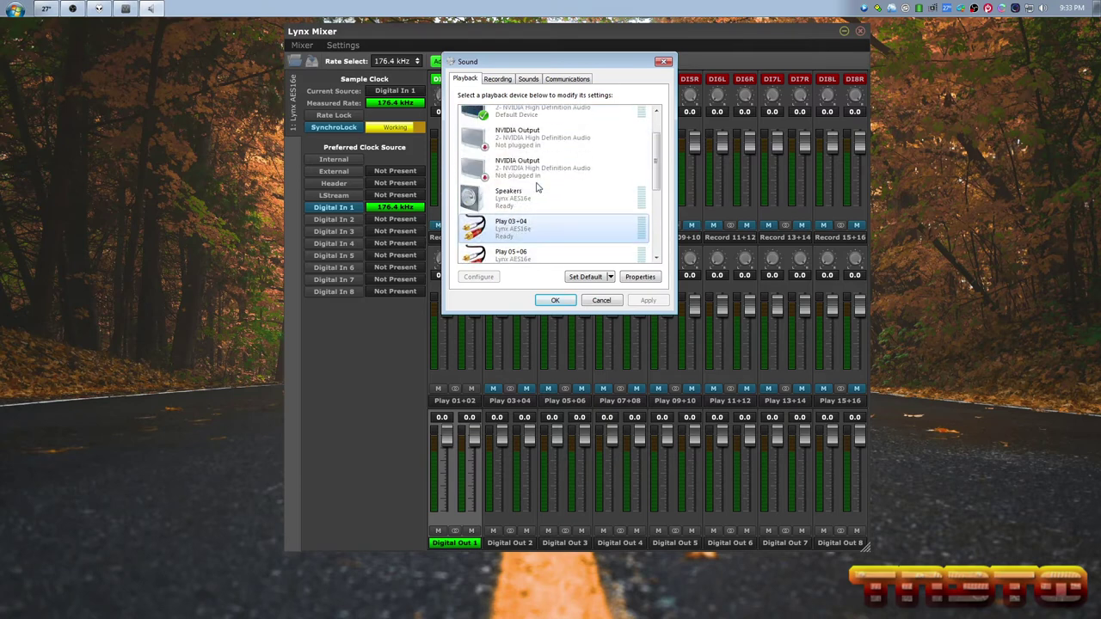
{"action": "left_click", "coordinate": [537, 196]}
{"action": "scroll", "coordinate": [537, 198], "scroll_direction": "up", "scroll_amount": 1}
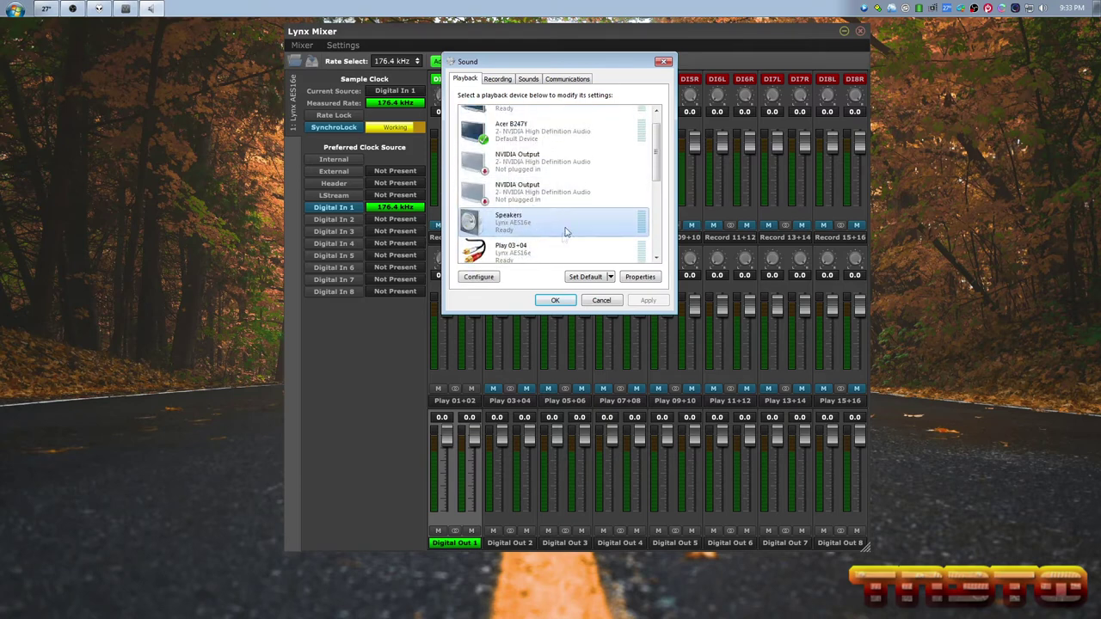
{"action": "scroll", "coordinate": [540, 227], "scroll_direction": "up", "scroll_amount": 1}
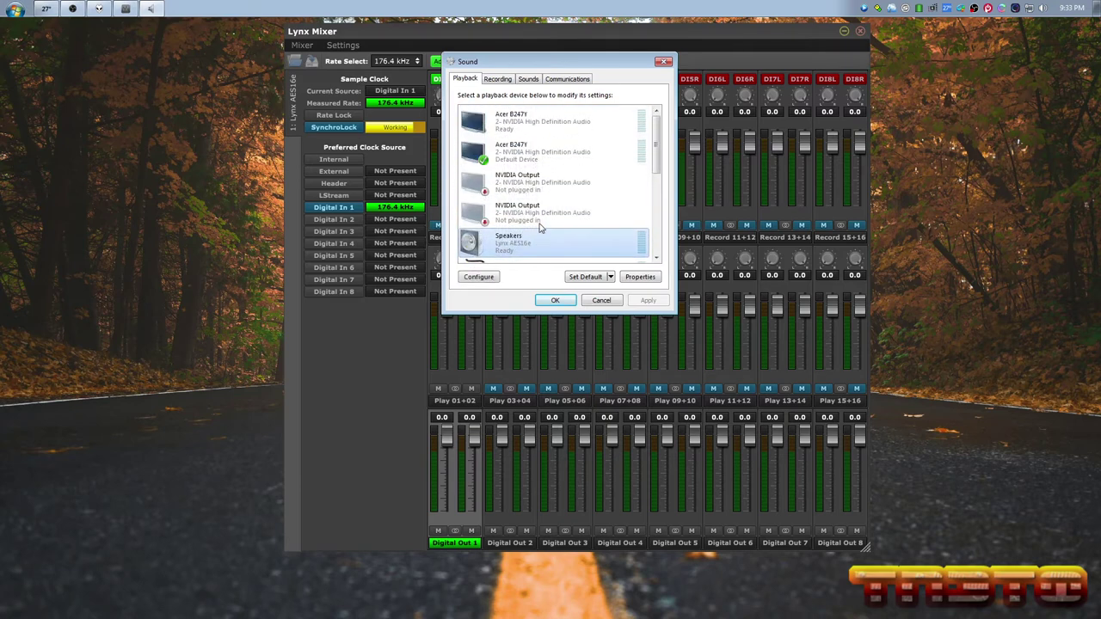
{"action": "left_click", "coordinate": [601, 301]}
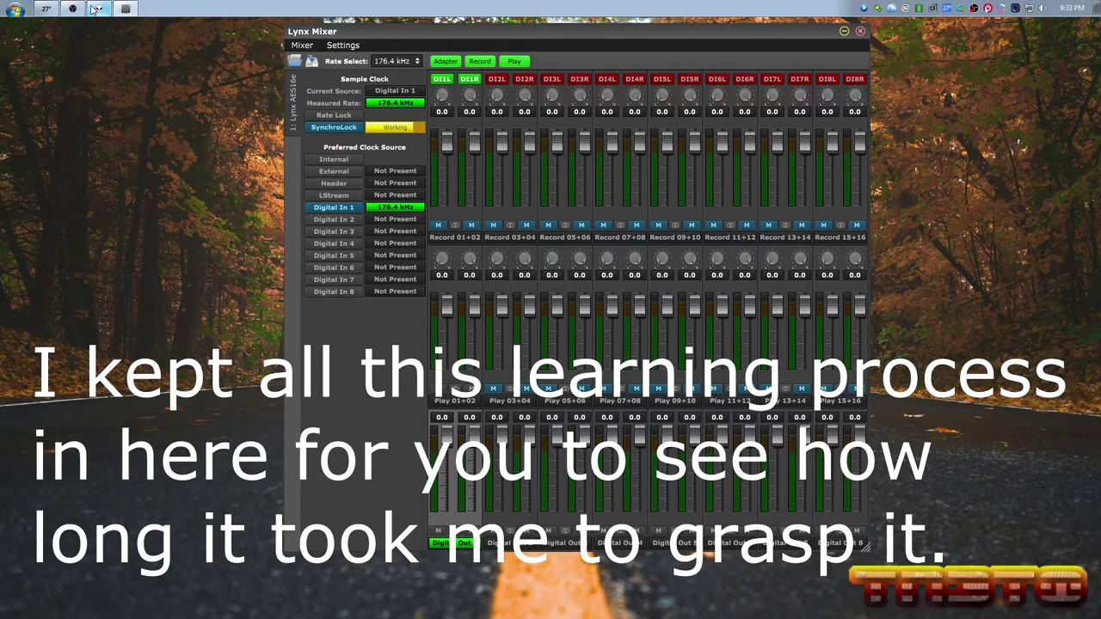
Review the default format options in the Lynx AES16e Speakers' advanced properties, and cancel out of the sound settings
{"action": "right_click", "coordinate": [1041, 8]}
{"action": "left_click", "coordinate": [1022, 34]}
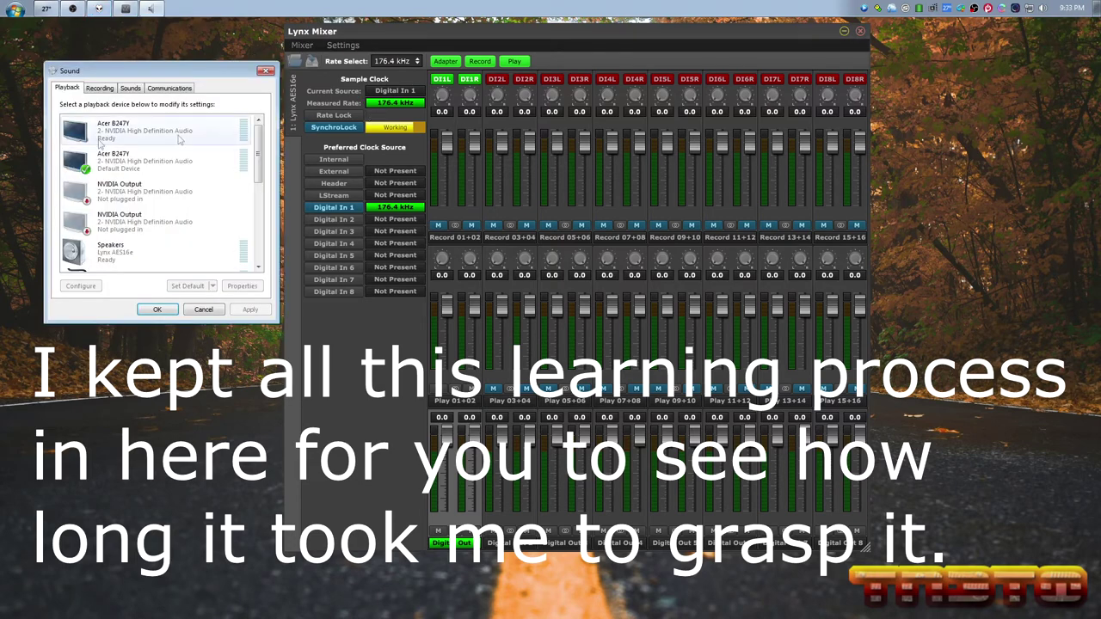
{"action": "left_click_drag", "start_coordinate": [151, 68], "coordinate": [530, 66]}
{"action": "left_click", "coordinate": [522, 184]}
{"action": "scroll", "coordinate": [523, 193], "scroll_direction": "down", "scroll_amount": 1}
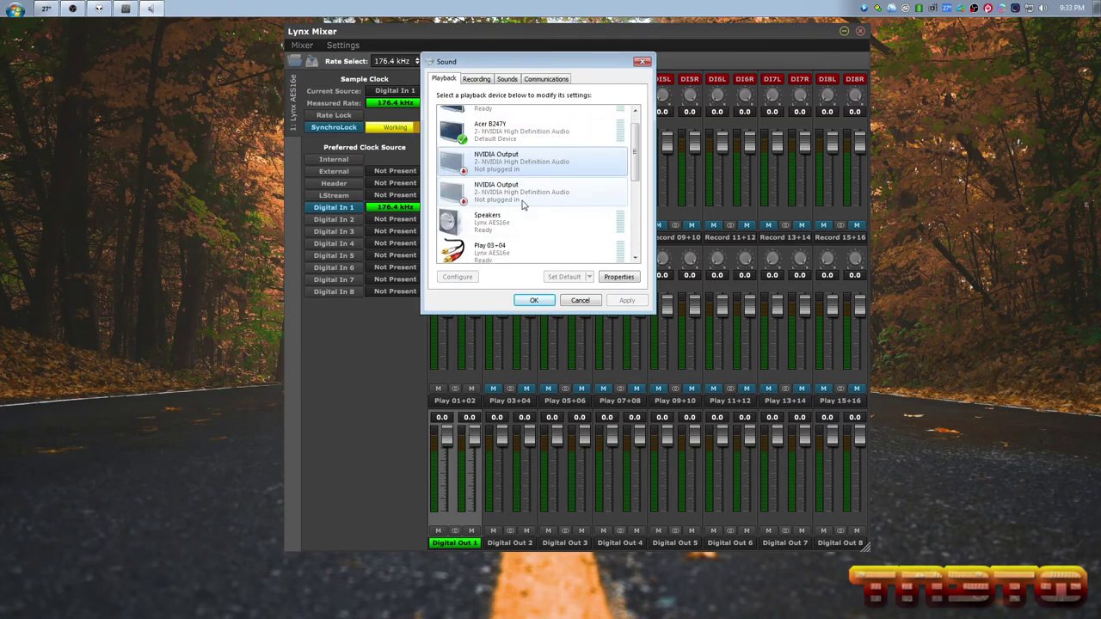
{"action": "left_click", "coordinate": [516, 225]}
{"action": "left_click", "coordinate": [618, 277]}
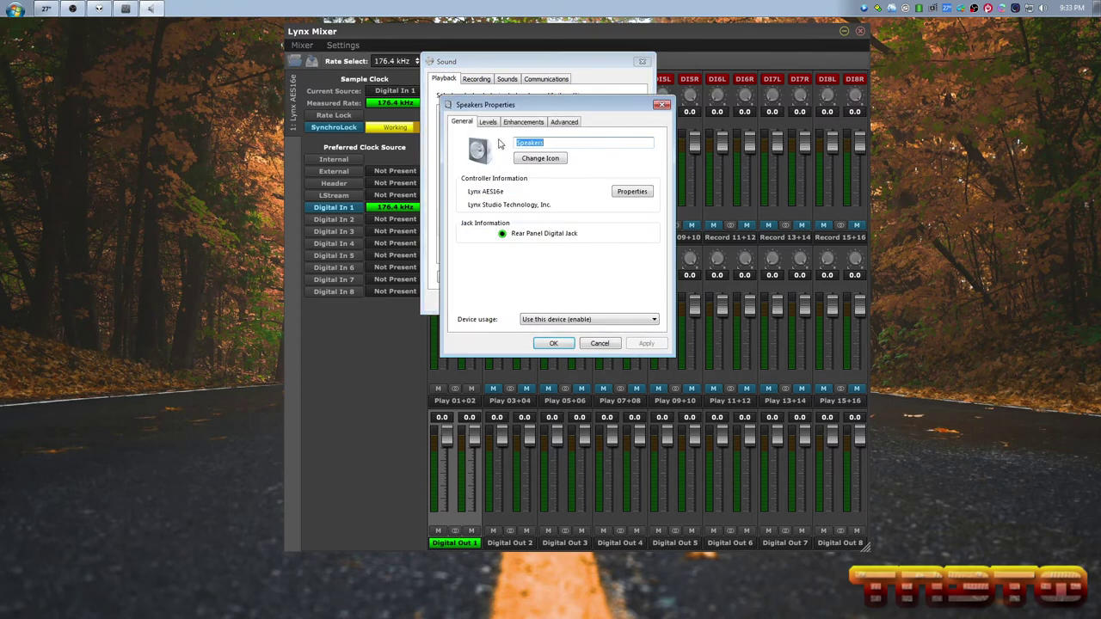
{"action": "left_click", "coordinate": [564, 121]}
{"action": "left_click", "coordinate": [535, 174]}
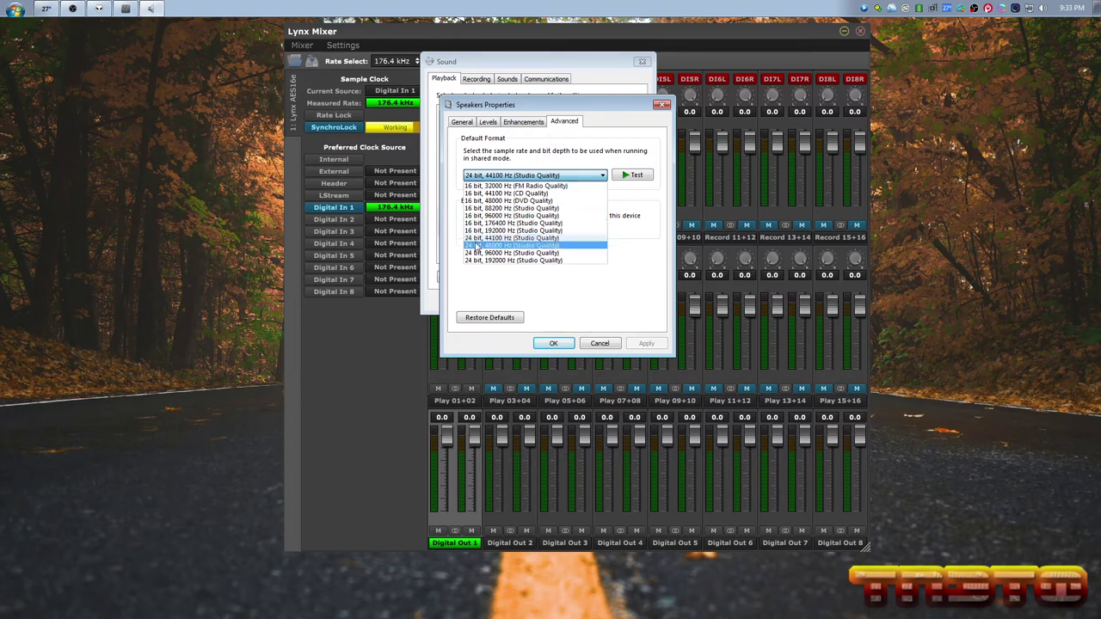
{"action": "left_click", "coordinate": [607, 233]}
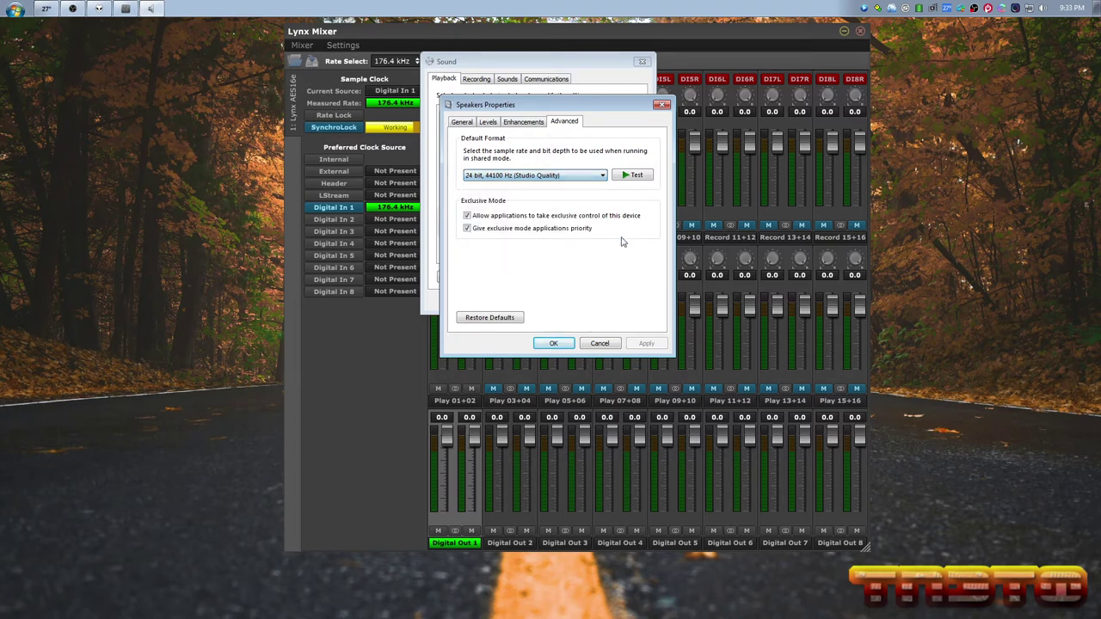
{"action": "left_click", "coordinate": [600, 343]}
{"action": "left_click", "coordinate": [583, 300]}
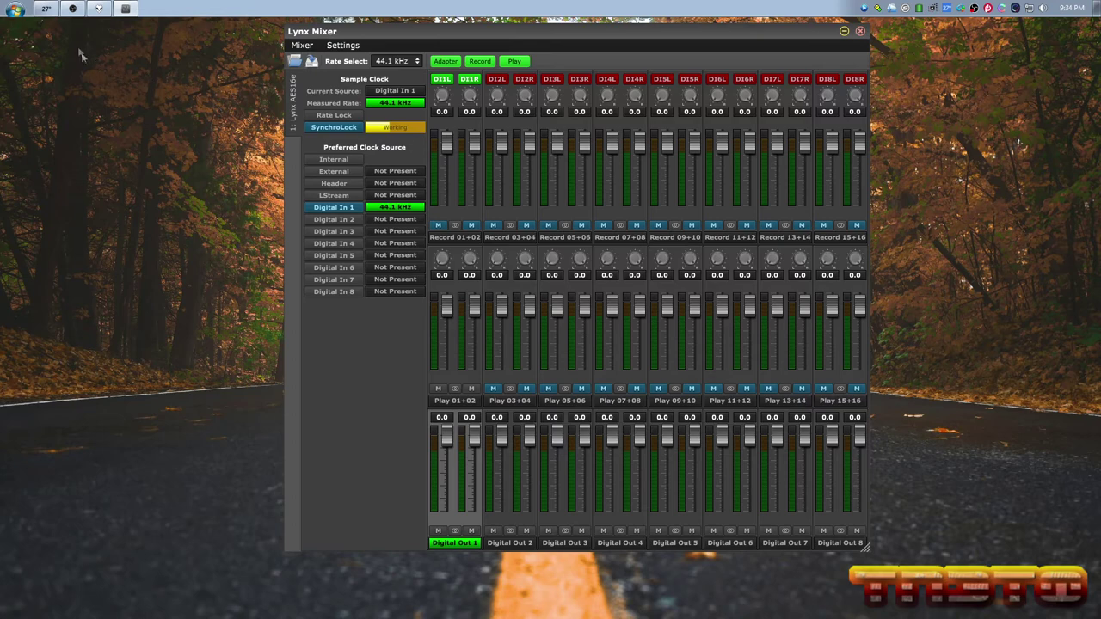
Open the properties of the Lynx AES16e Speakers playback device, review its levels, and disable all enhancements
{"action": "right_click", "coordinate": [1040, 10]}
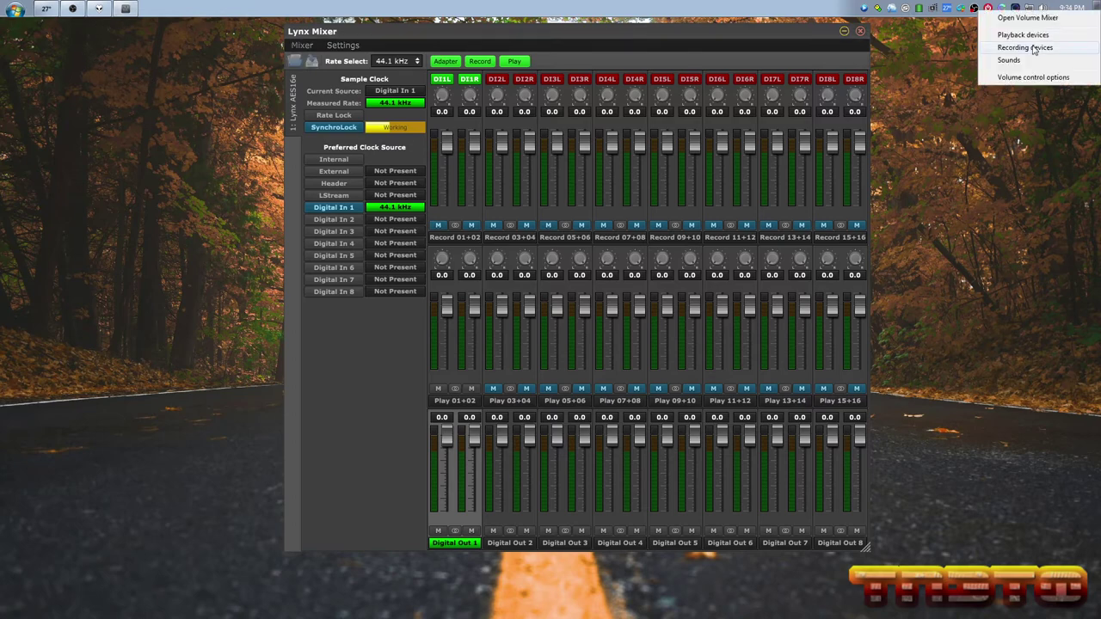
{"action": "left_click", "coordinate": [1039, 49]}
{"action": "left_click_drag", "start_coordinate": [229, 93], "coordinate": [696, 84]}
{"action": "left_click", "coordinate": [548, 90]}
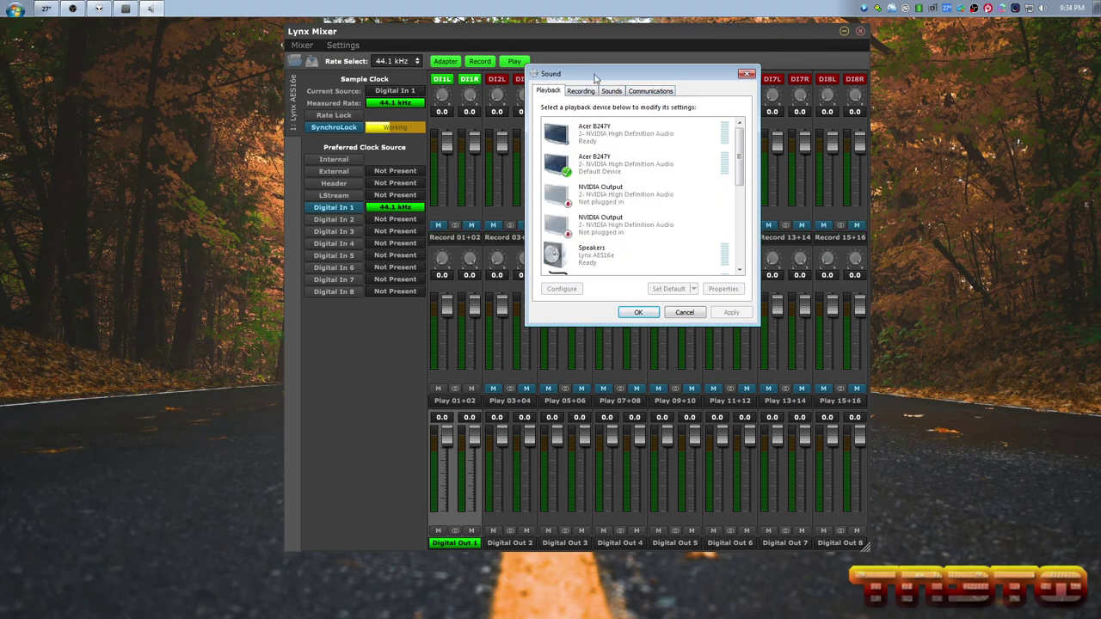
{"action": "left_click_drag", "start_coordinate": [555, 74], "coordinate": [507, 66]}
{"action": "left_click", "coordinate": [551, 246]}
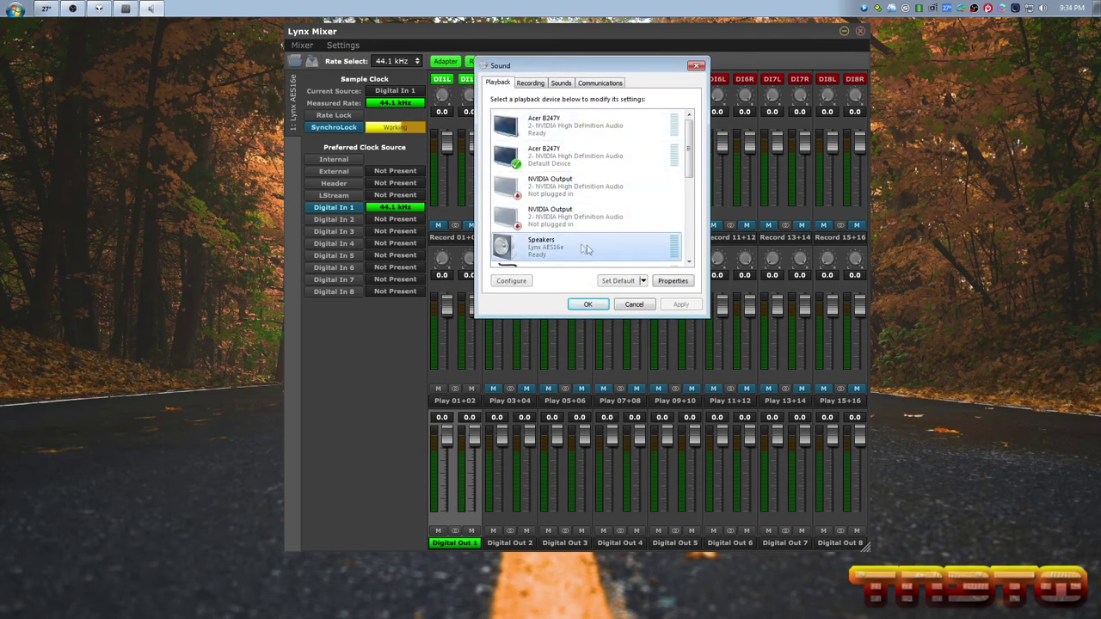
{"action": "left_click", "coordinate": [667, 281]}
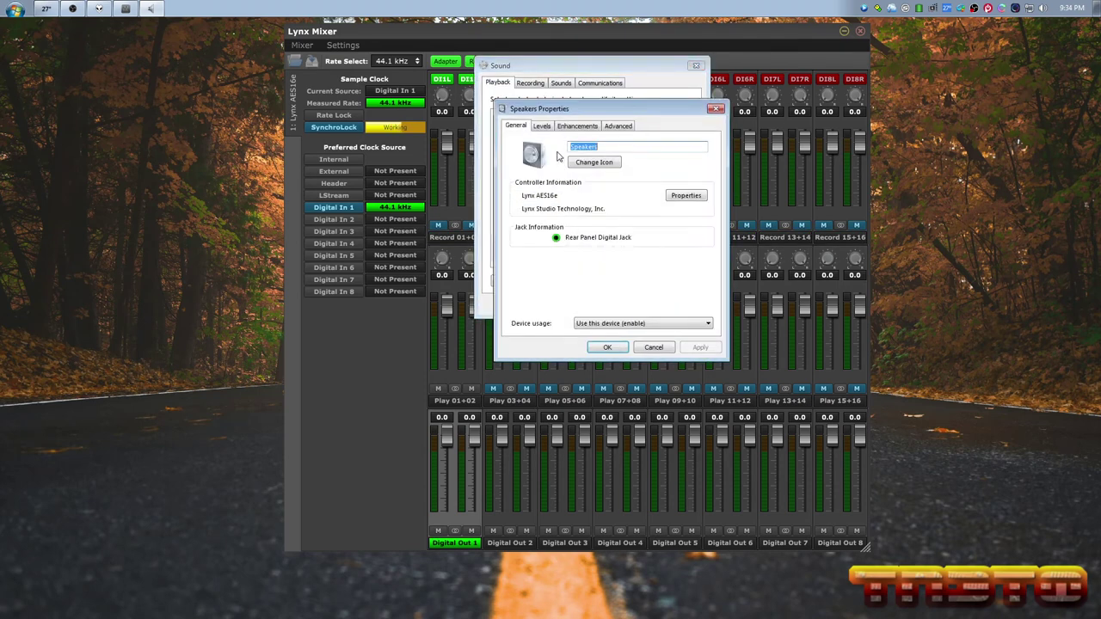
{"action": "left_click", "coordinate": [540, 126]}
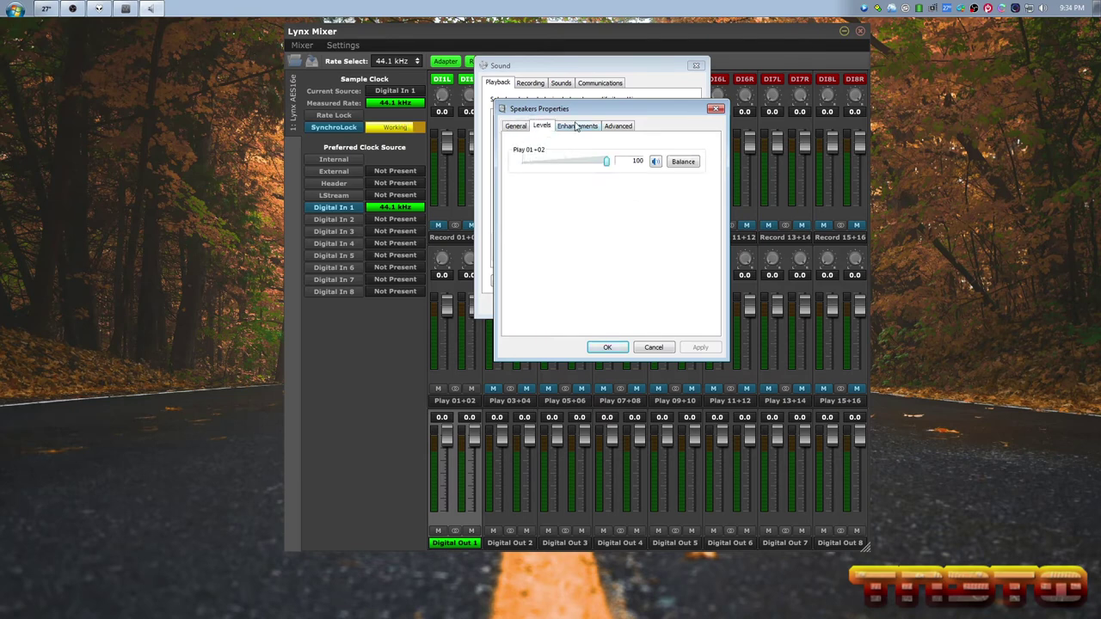
{"action": "left_click", "coordinate": [577, 126]}
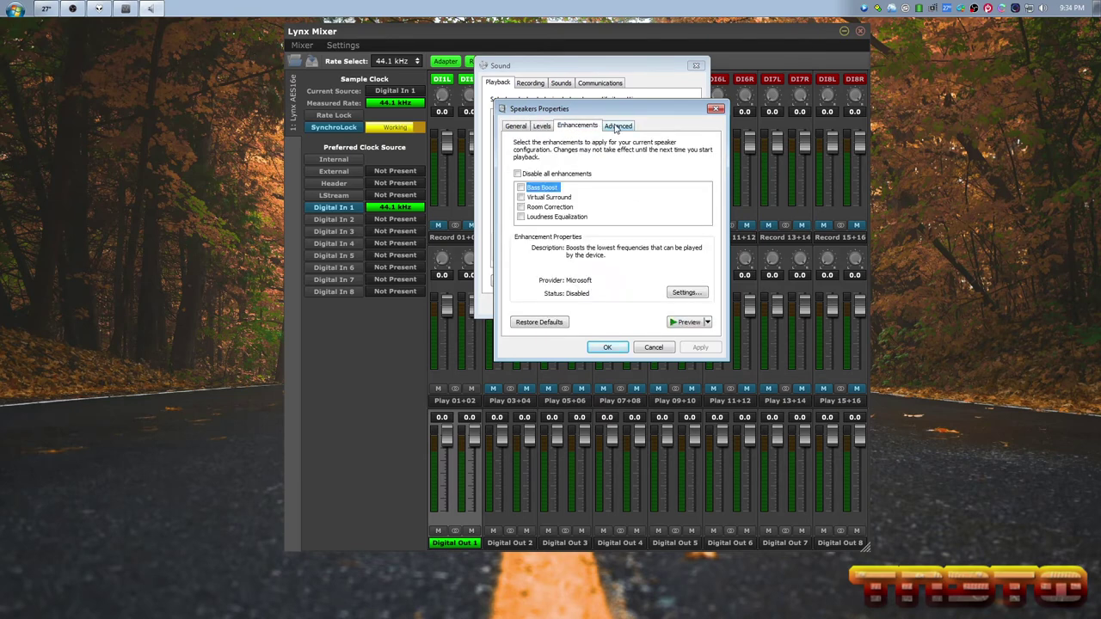
{"action": "left_click", "coordinate": [573, 174]}
{"action": "left_click", "coordinate": [700, 346]}
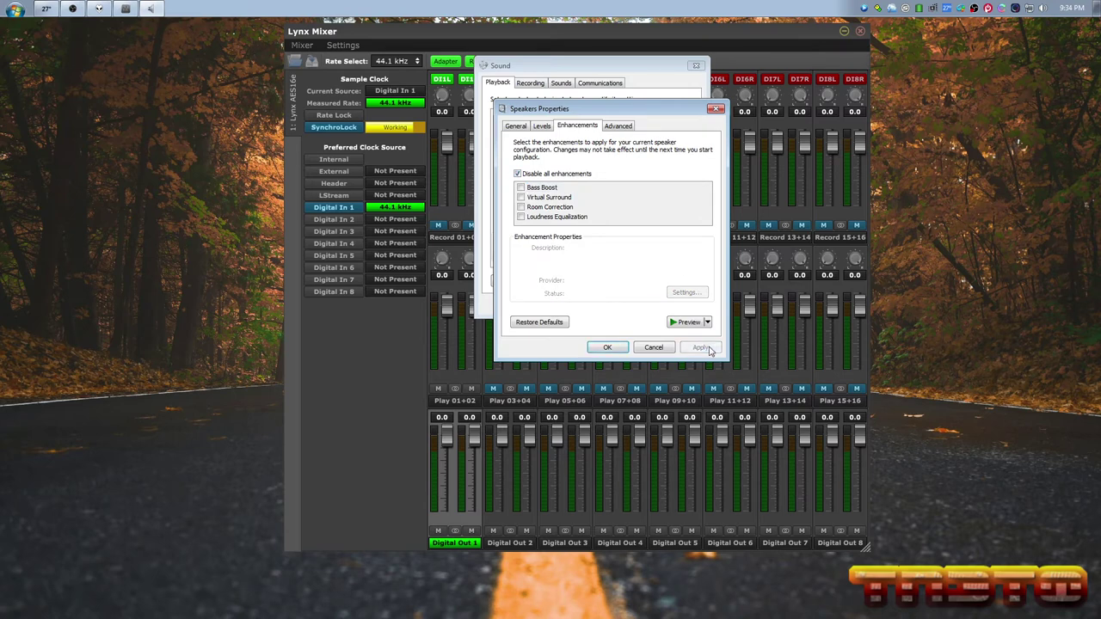
Set the Lynx AES16e Speakers' default shared-mode format to 24 bit, 44100 Hz (Studio Quality) and apply it
{"action": "left_click", "coordinate": [613, 129]}
{"action": "left_click", "coordinate": [583, 179]}
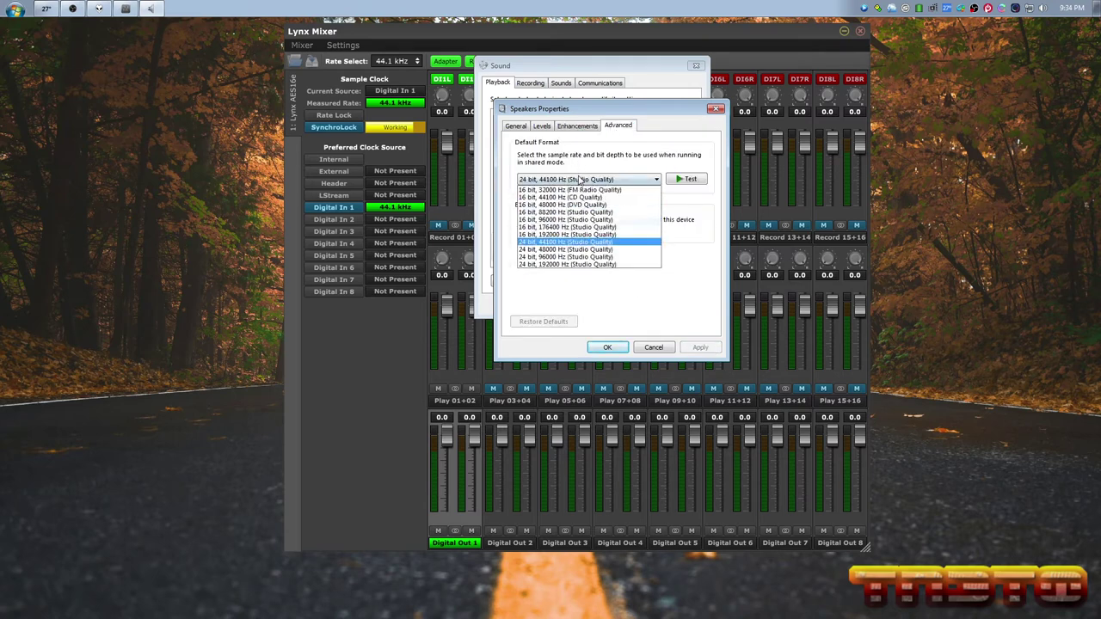
{"action": "left_click", "coordinate": [593, 256]}
{"action": "left_click", "coordinate": [585, 179]}
{"action": "left_click", "coordinate": [570, 248]}
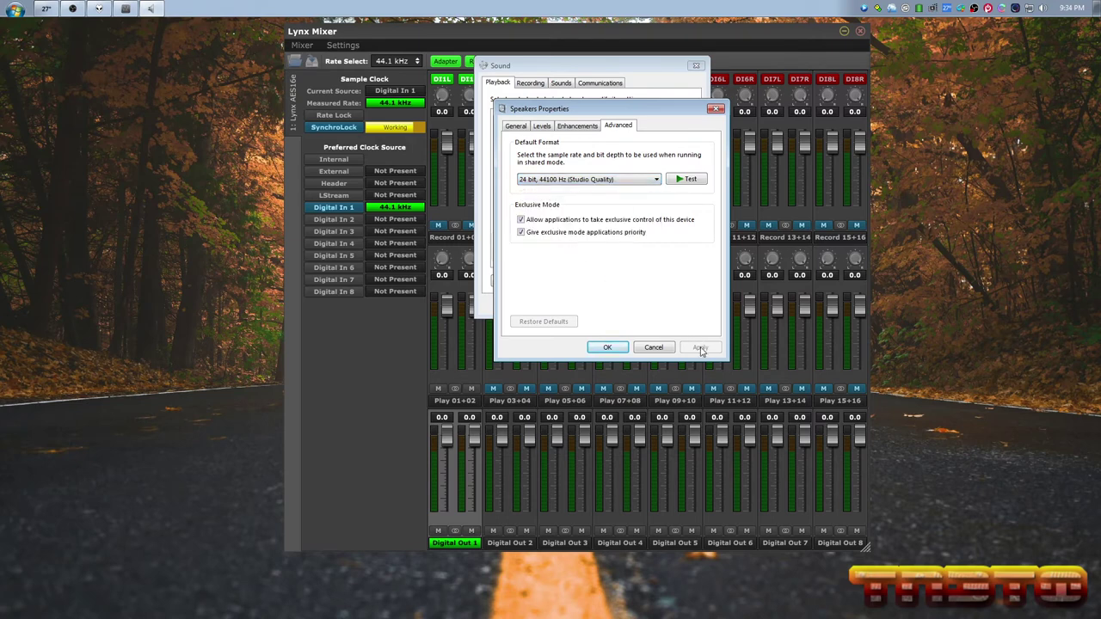
Rename the Lynx AES16e Speakers playback device as Topping D90 in its general properties
{"action": "left_click", "coordinate": [565, 128]}
{"action": "left_click", "coordinate": [541, 126]}
{"action": "left_click", "coordinate": [516, 125]}
{"action": "left_click_drag", "start_coordinate": [609, 146], "coordinate": [542, 151]}
{"action": "key", "text": "BackSpace"}
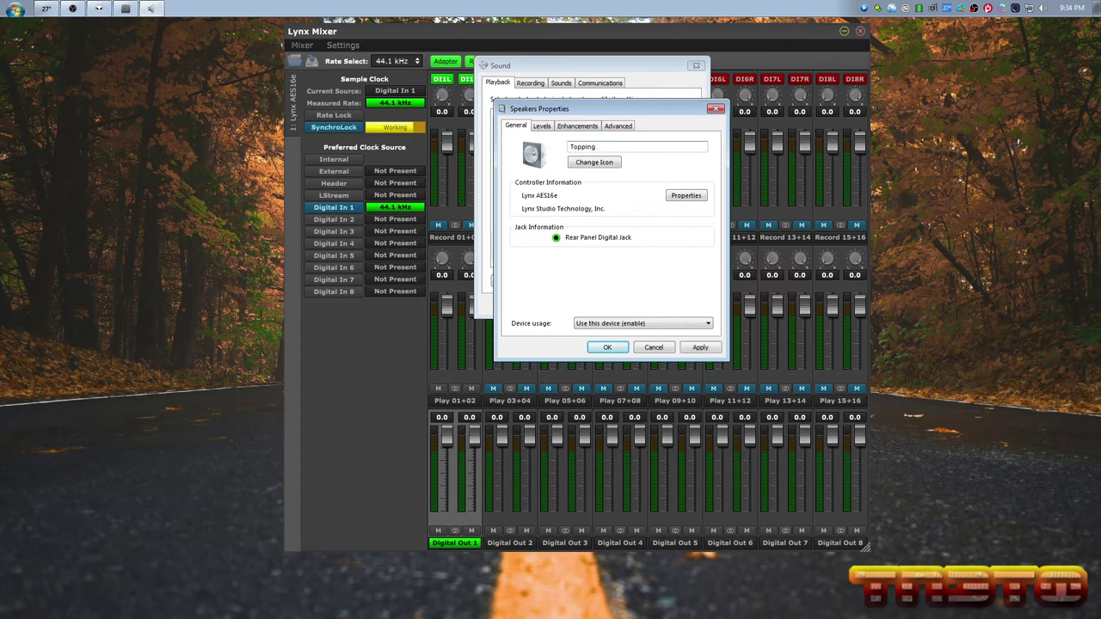
Give the Topping D90 device the black box-shaped hardware icon, and accept the properties and sound settings
{"action": "left_click", "coordinate": [592, 163]}
{"action": "left_click", "coordinate": [574, 229]}
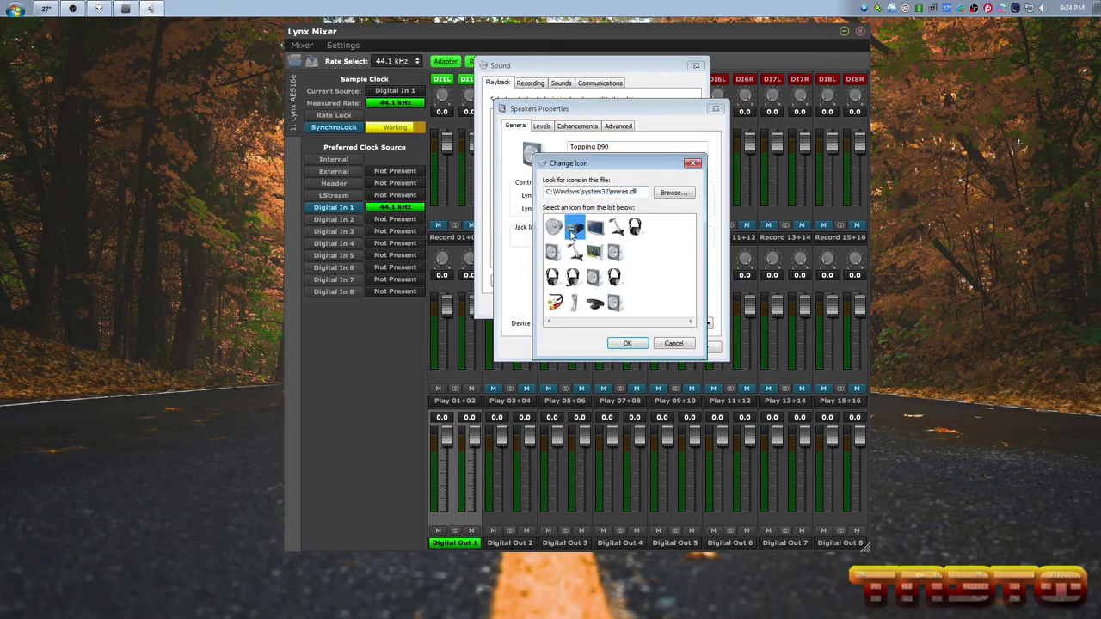
{"action": "left_click", "coordinate": [627, 344]}
{"action": "left_click", "coordinate": [607, 347]}
{"action": "left_click", "coordinate": [576, 247]}
{"action": "scroll", "coordinate": [602, 206], "scroll_direction": "down", "scroll_amount": 1}
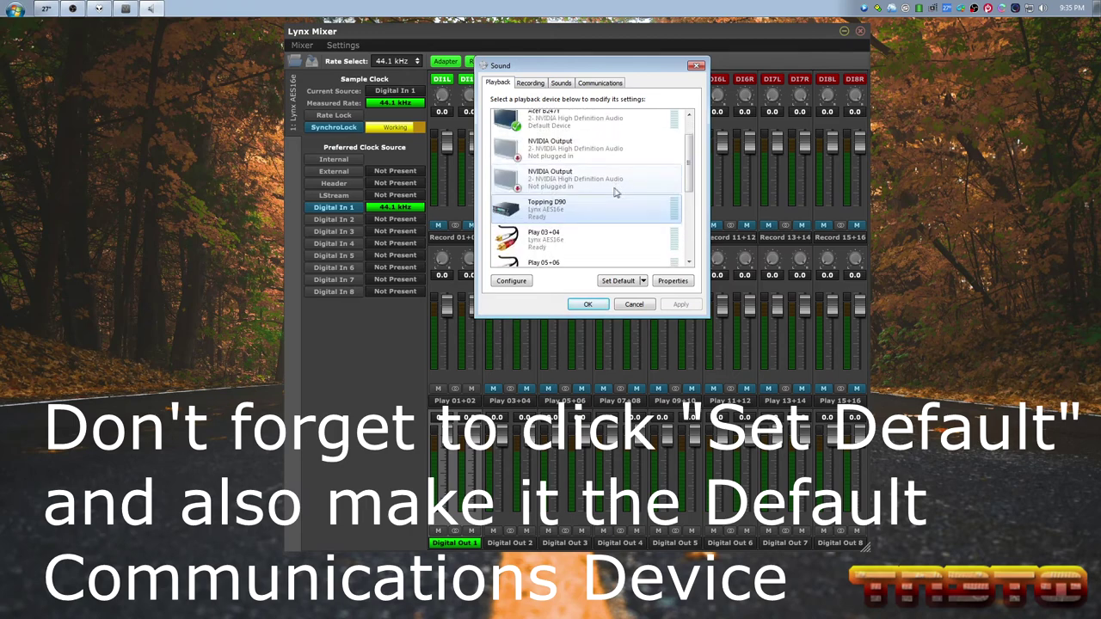
{"action": "left_click", "coordinate": [587, 305]}
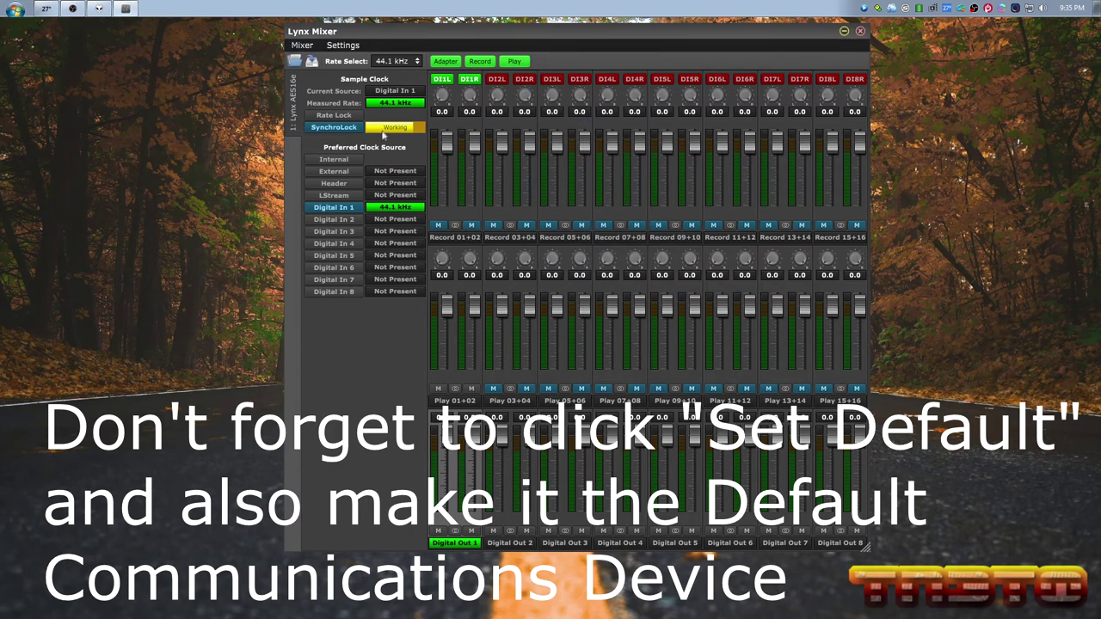
Switch to foobar2000 and set its playback output device to Topping D90 (Lynx AES16e)
{"action": "left_click", "coordinate": [99, 9]}
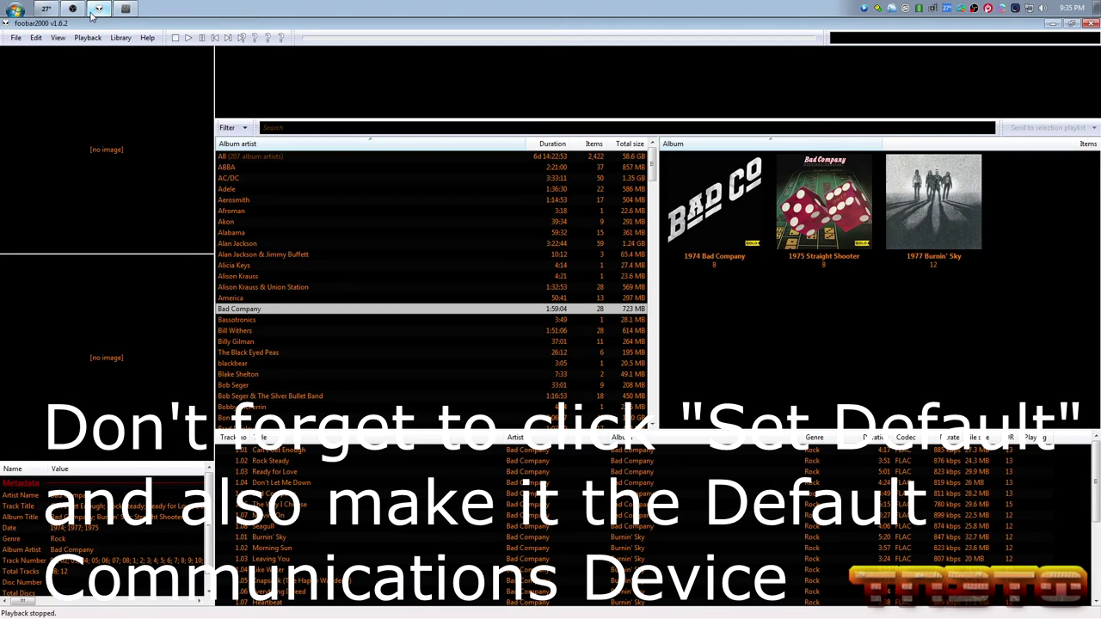
{"action": "left_click", "coordinate": [88, 38]}
{"action": "mouse_move", "coordinate": [121, 38]}
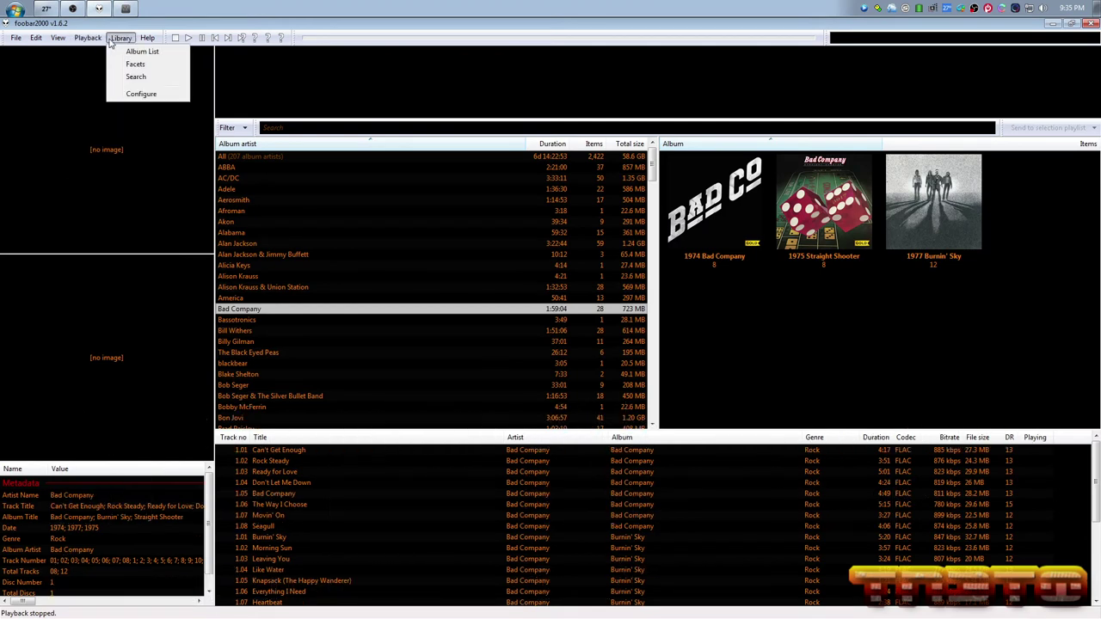
{"action": "left_click", "coordinate": [129, 94]}
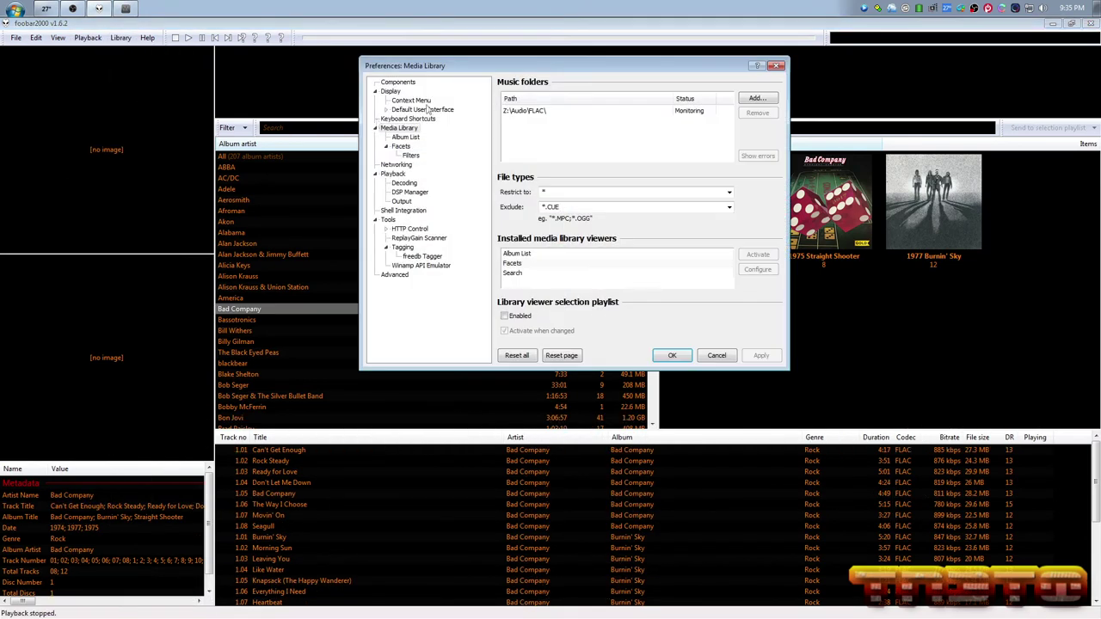
{"action": "left_click", "coordinate": [402, 201]}
{"action": "left_click", "coordinate": [535, 98]}
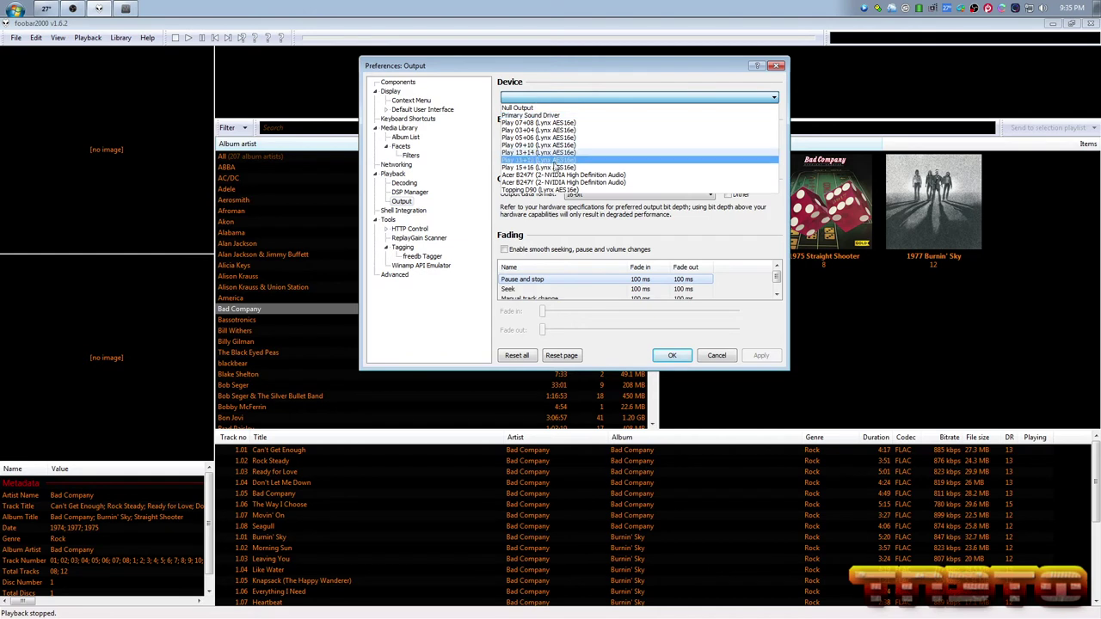
{"action": "left_click", "coordinate": [559, 191]}
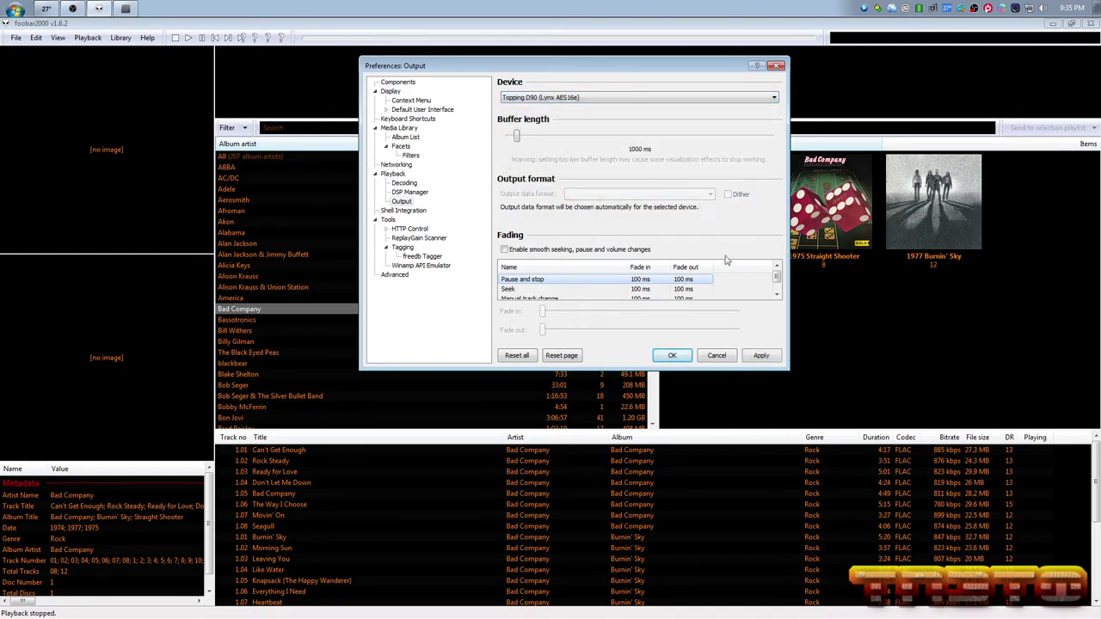
{"action": "left_click", "coordinate": [671, 356]}
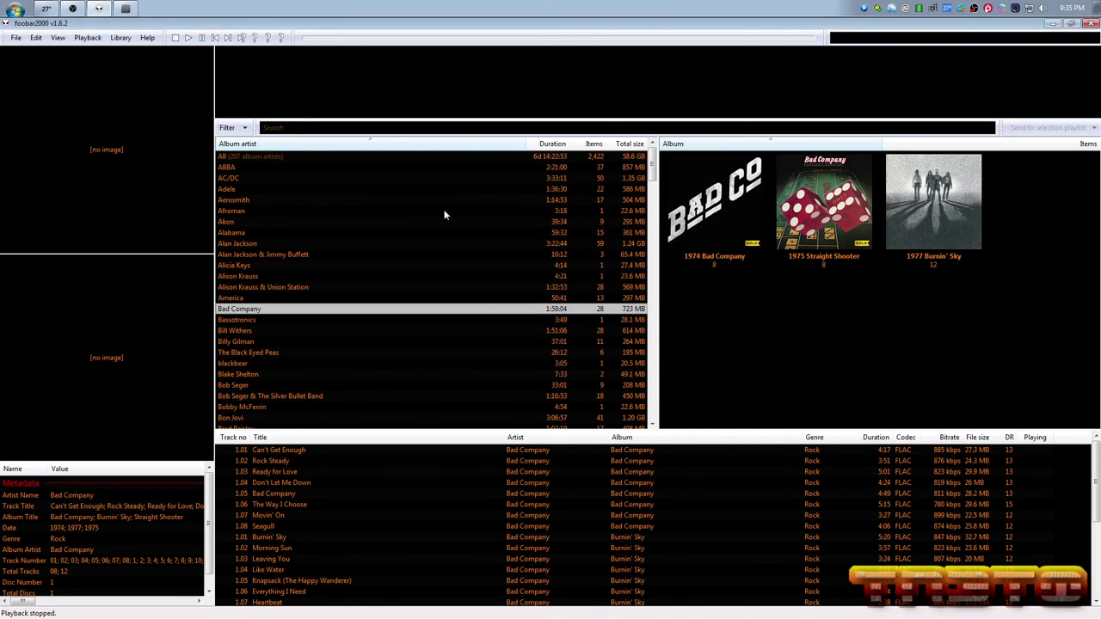
Select the track Bad Company from the 1974 Bad Company album, and bring Lynx Mixer back in front
{"action": "left_click", "coordinate": [725, 267]}
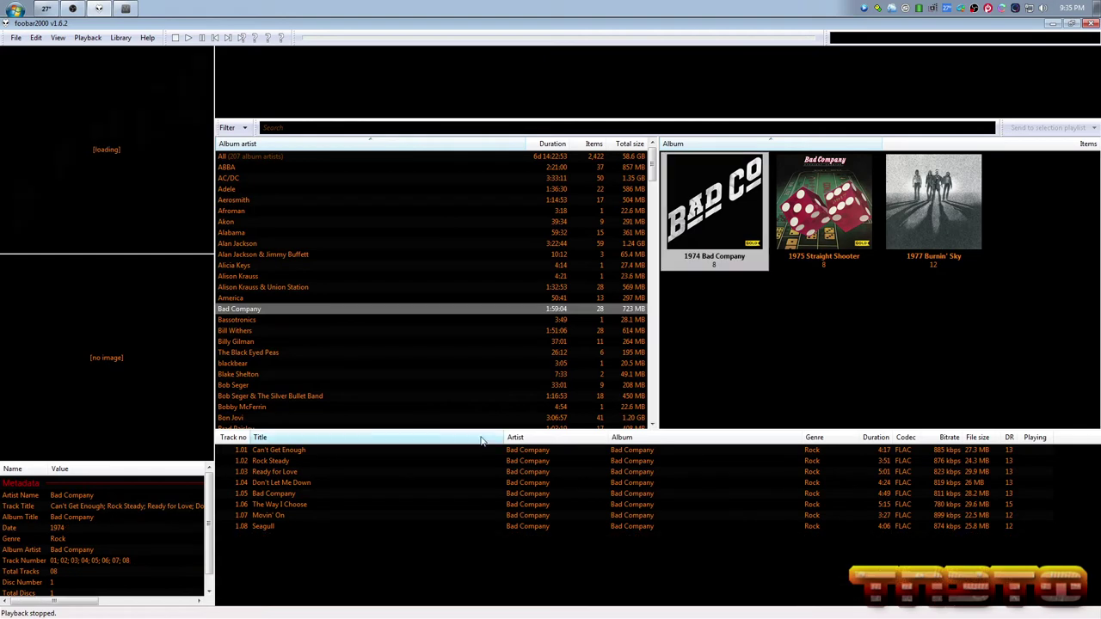
{"action": "left_click", "coordinate": [275, 495]}
{"action": "left_click", "coordinate": [98, 9]}
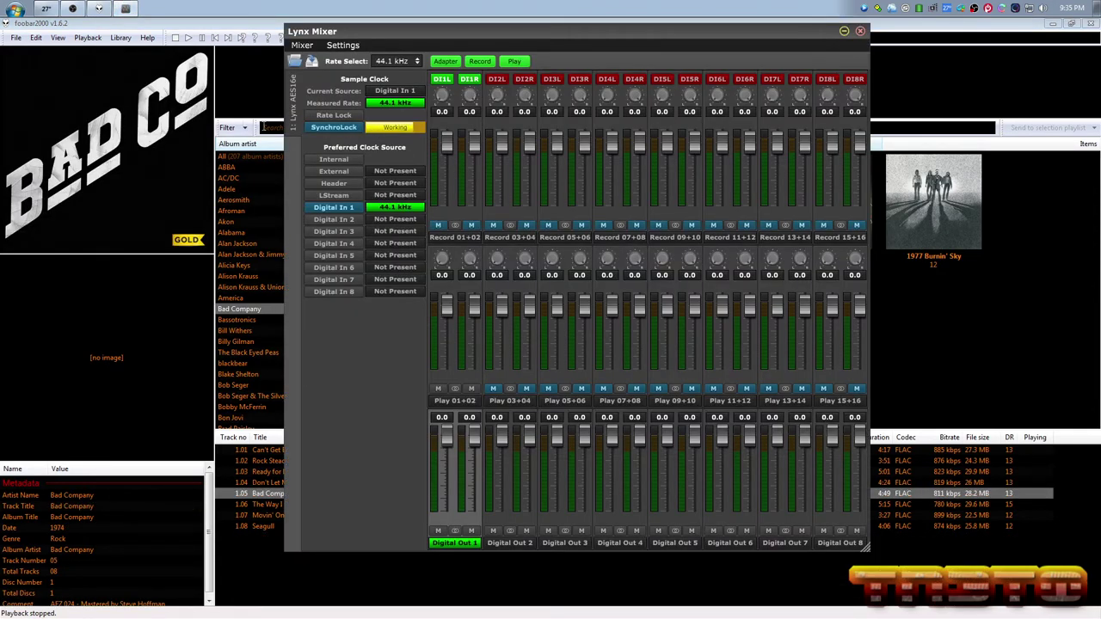
{"action": "left_click_drag", "start_coordinate": [473, 30], "coordinate": [470, 29]}
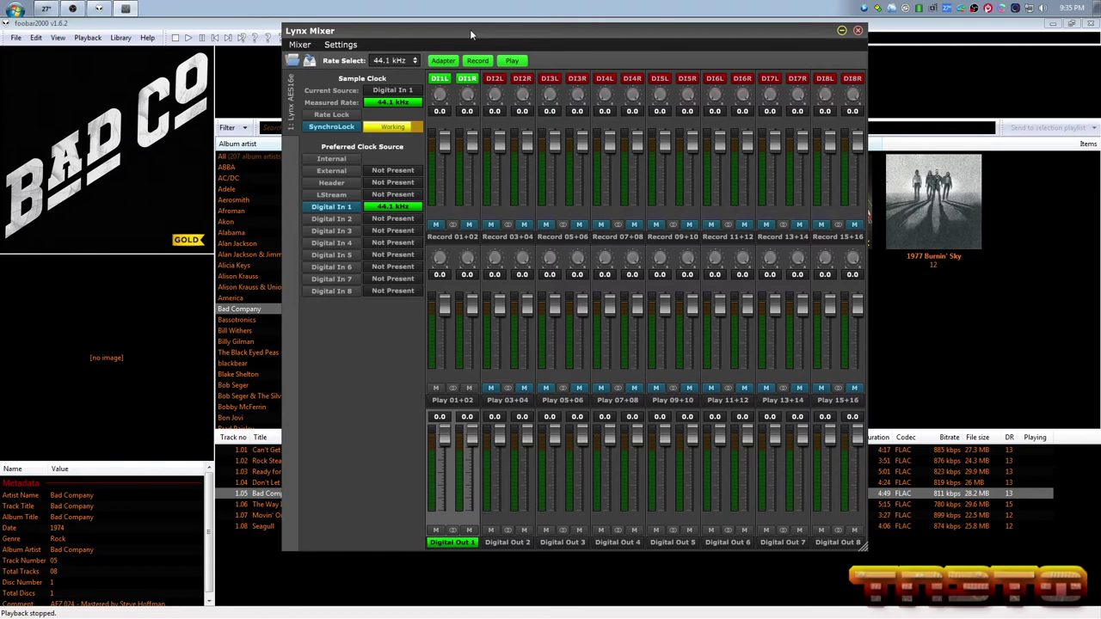
Open the Windows recording devices, select the Lynx AES16e Record 01+02 input and look through the other Lynx inputs
{"action": "right_click", "coordinate": [1043, 9]}
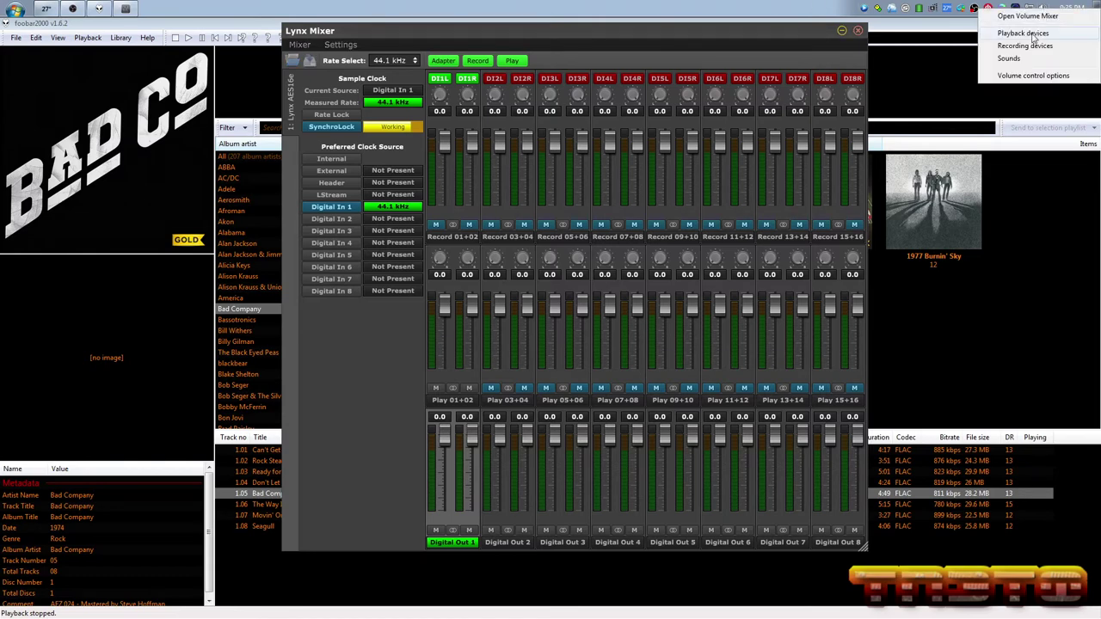
{"action": "left_click", "coordinate": [1025, 45]}
{"action": "left_click_drag", "start_coordinate": [188, 94], "coordinate": [575, 95]}
{"action": "left_click", "coordinate": [550, 185]}
{"action": "scroll", "coordinate": [566, 245], "scroll_direction": "down", "scroll_amount": 1}
{"action": "scroll", "coordinate": [567, 246], "scroll_direction": "up", "scroll_amount": 1}
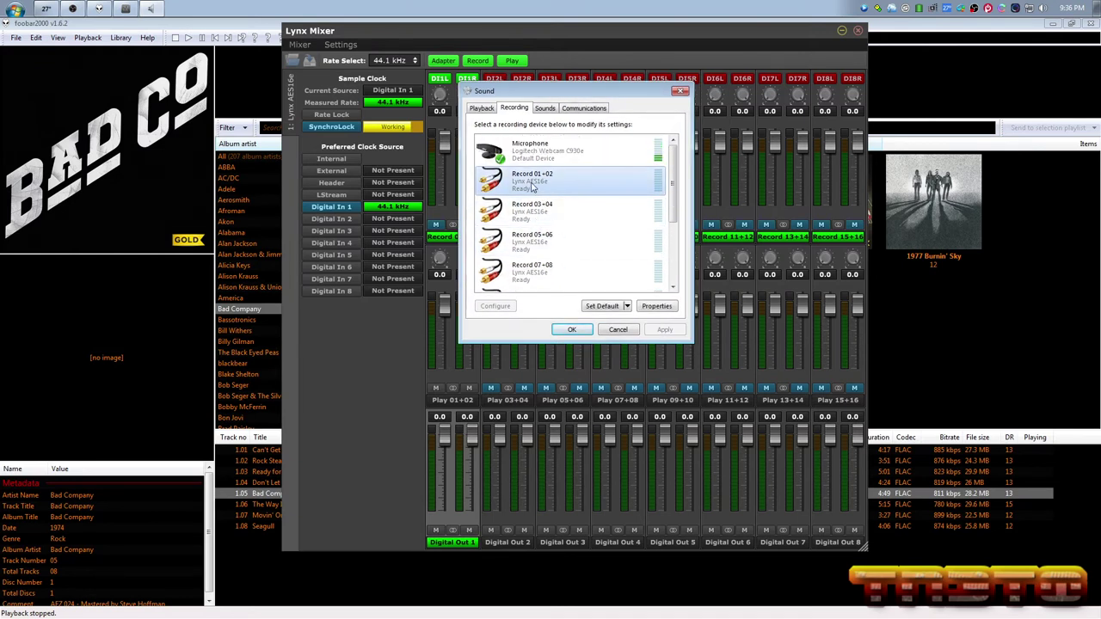
{"action": "scroll", "coordinate": [578, 248], "scroll_direction": "down", "scroll_amount": 1}
{"action": "scroll", "coordinate": [578, 250], "scroll_direction": "down", "scroll_amount": 4}
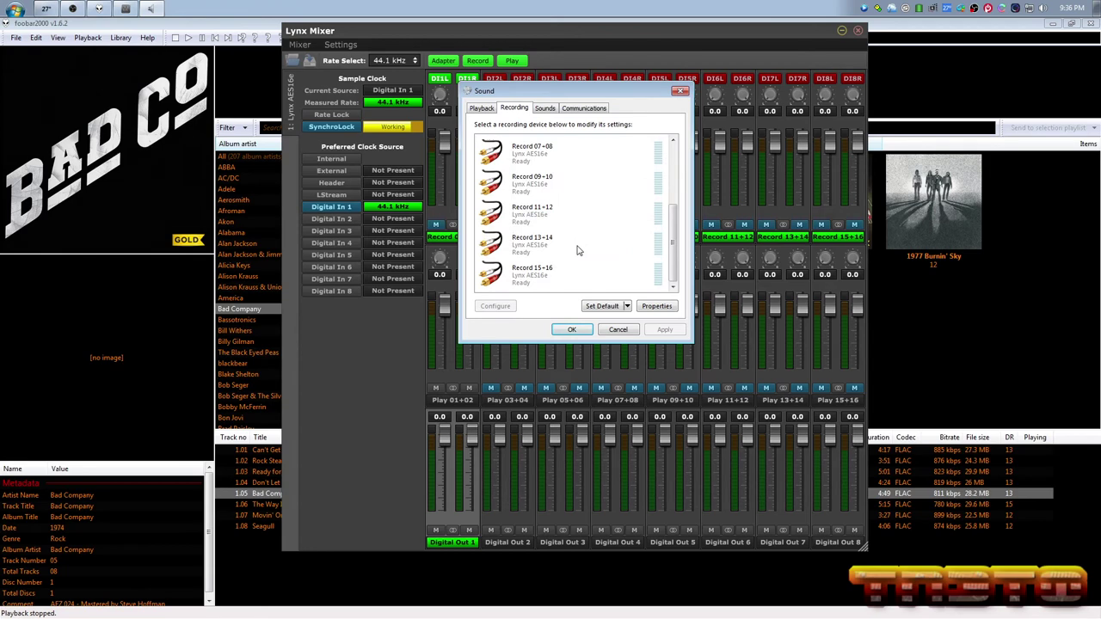
{"action": "scroll", "coordinate": [578, 249], "scroll_direction": "up", "scroll_amount": 4}
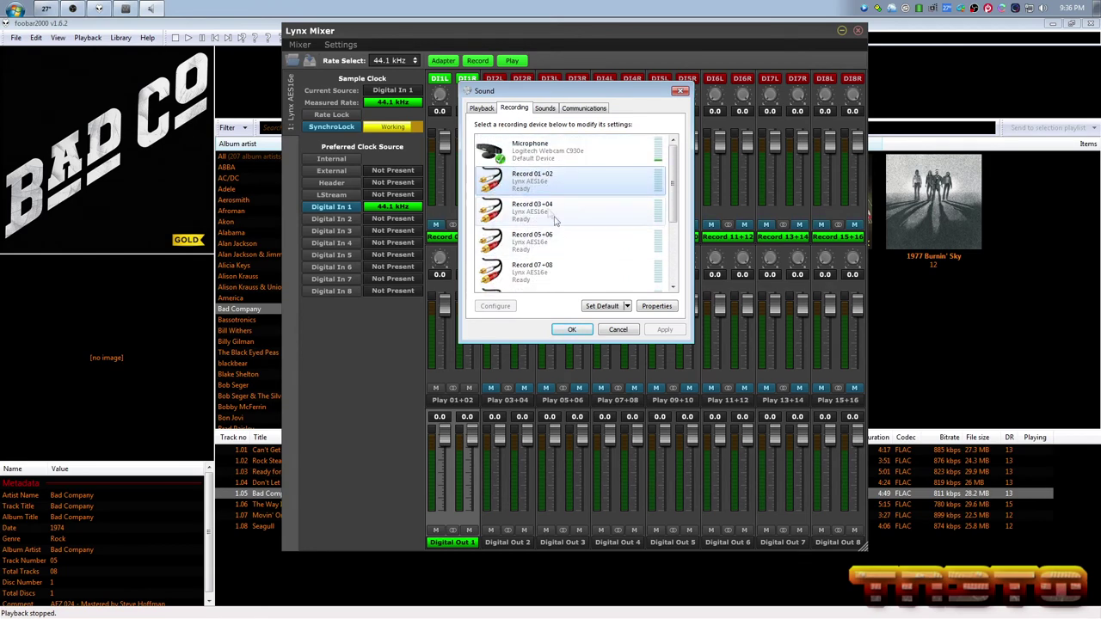
Rename the Record 01+02 recording device as Lynx Hilo and give it the black box-shaped hardware icon
{"action": "left_click", "coordinate": [657, 306]}
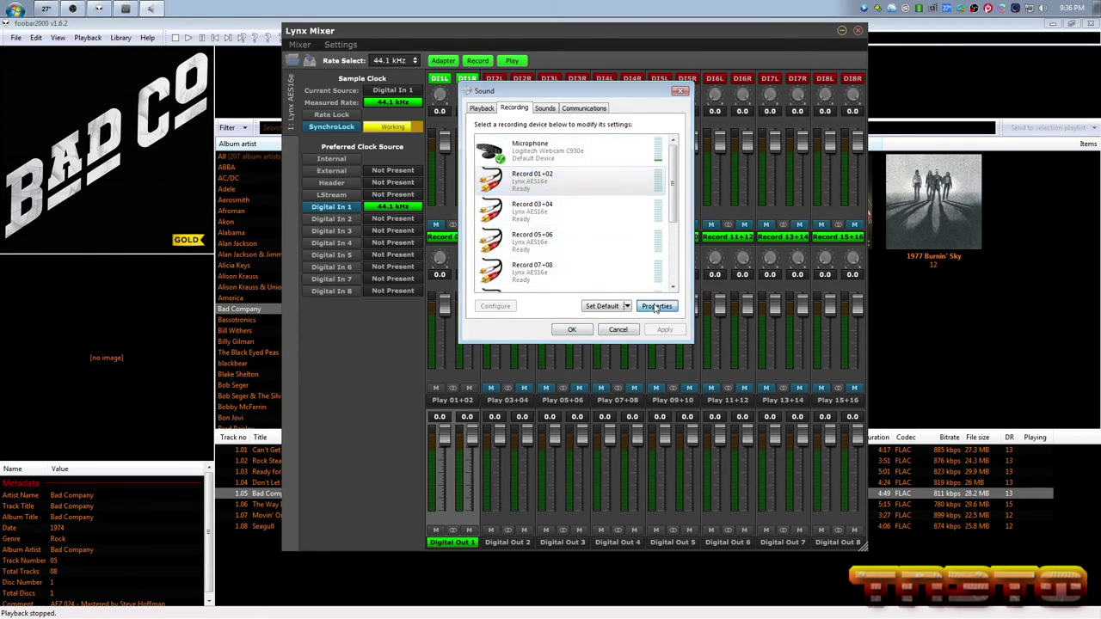
{"action": "key", "text": "BackSpace"}
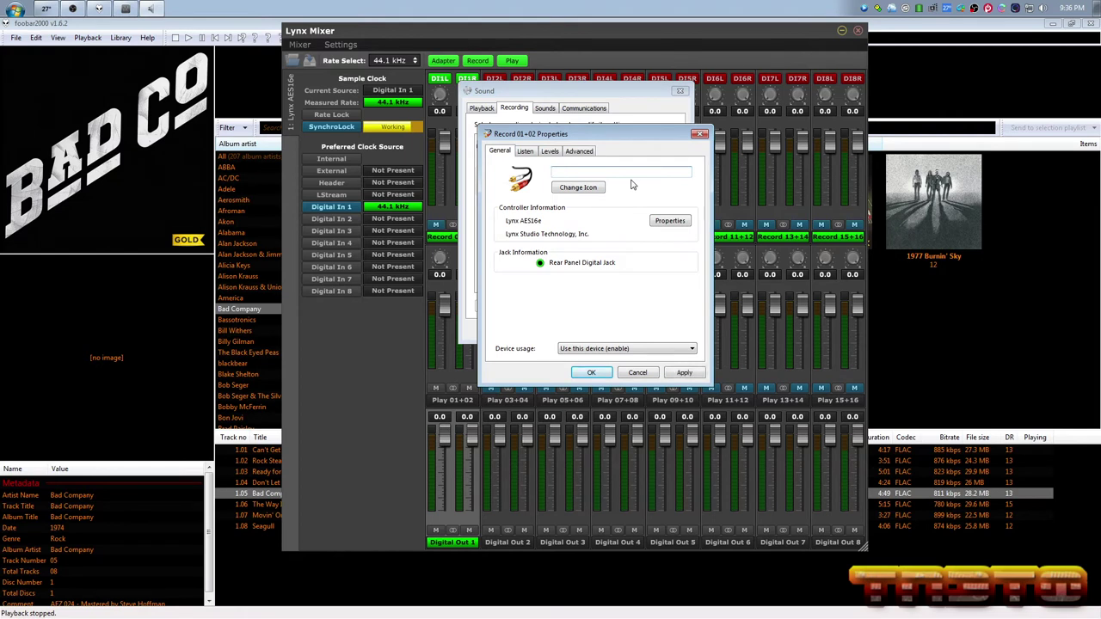
{"action": "type", "text": "Lynx Hilo"}
{"action": "left_click", "coordinate": [598, 190]}
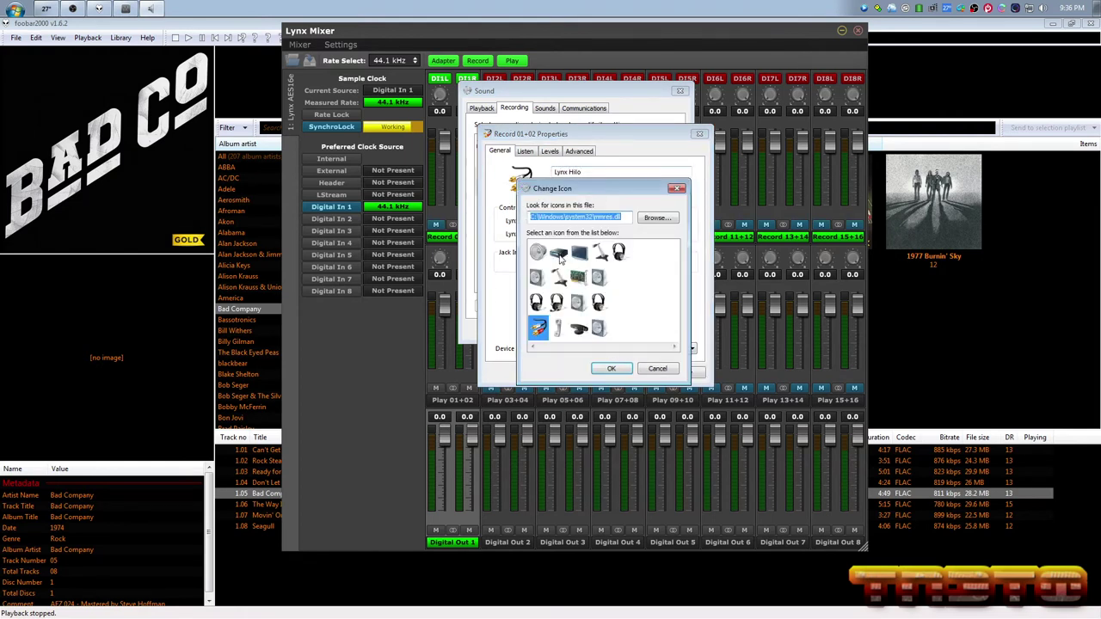
{"action": "left_click", "coordinate": [609, 368]}
Review the recording device's listen and level settings, and apply 2 channel, 24 bit, 44100 Hz (Studio Quality) as its default format
{"action": "left_click", "coordinate": [524, 151]}
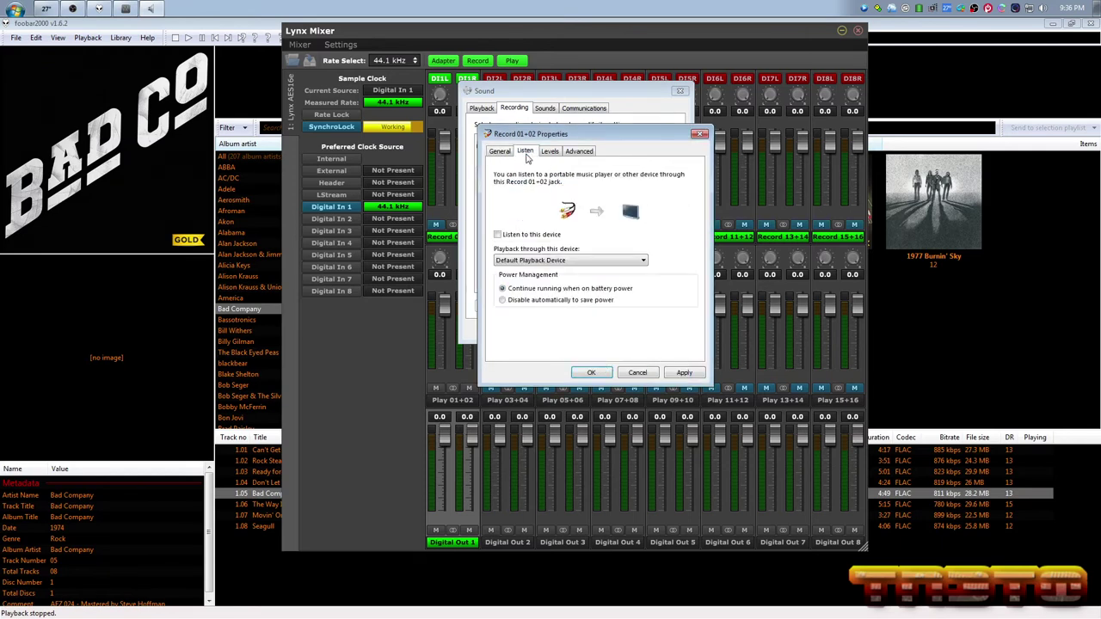
{"action": "left_click", "coordinate": [547, 152]}
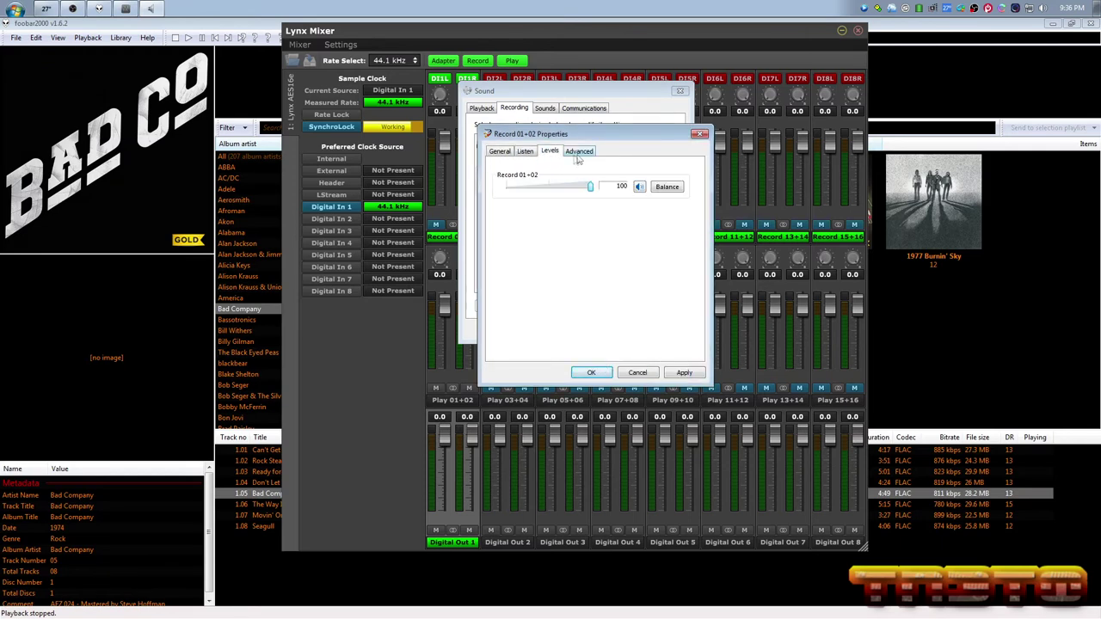
{"action": "left_click", "coordinate": [579, 152]}
{"action": "left_click", "coordinate": [566, 206]}
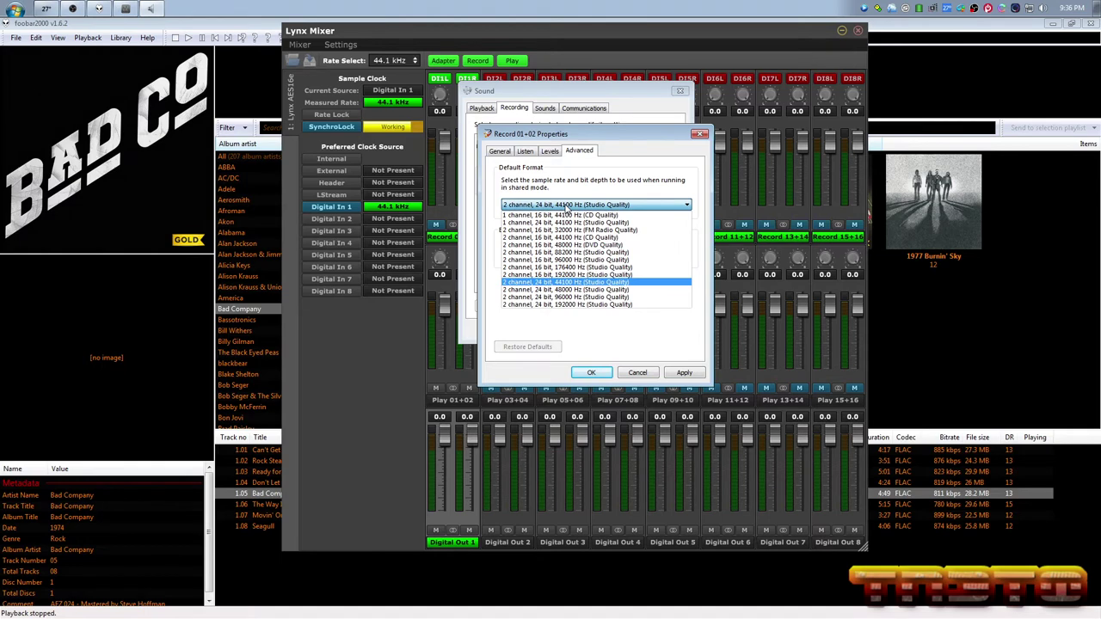
{"action": "left_click", "coordinate": [537, 283]}
{"action": "left_click", "coordinate": [684, 373]}
Accept the Lynx Hilo properties and the sound settings, and minimize Lynx Mixer
{"action": "left_click", "coordinate": [501, 151]}
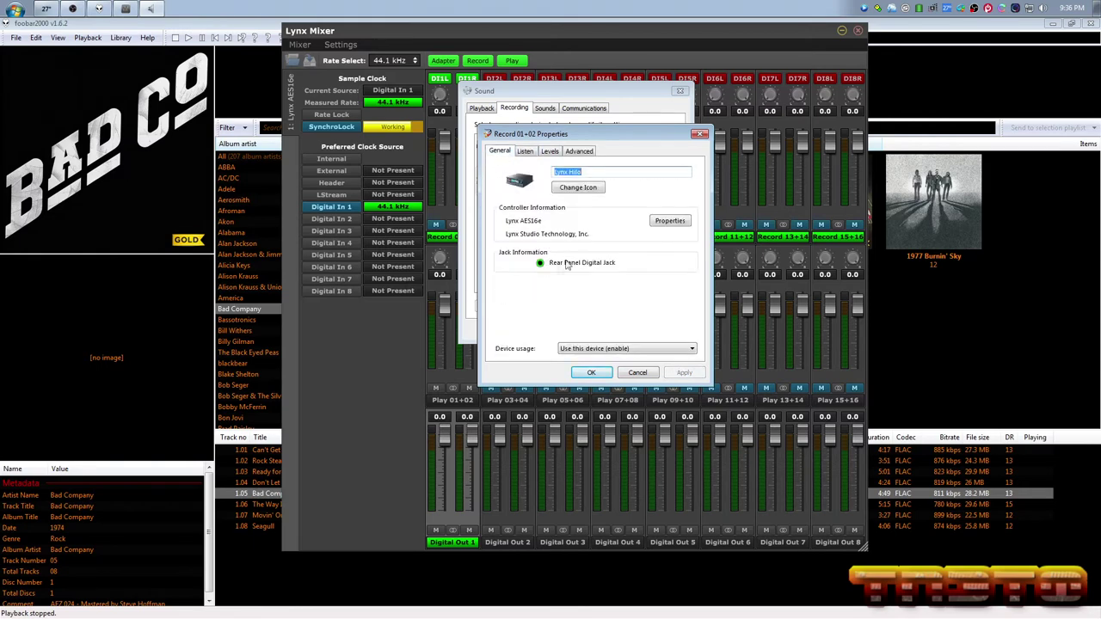
{"action": "left_click", "coordinate": [593, 371]}
{"action": "left_click", "coordinate": [582, 328]}
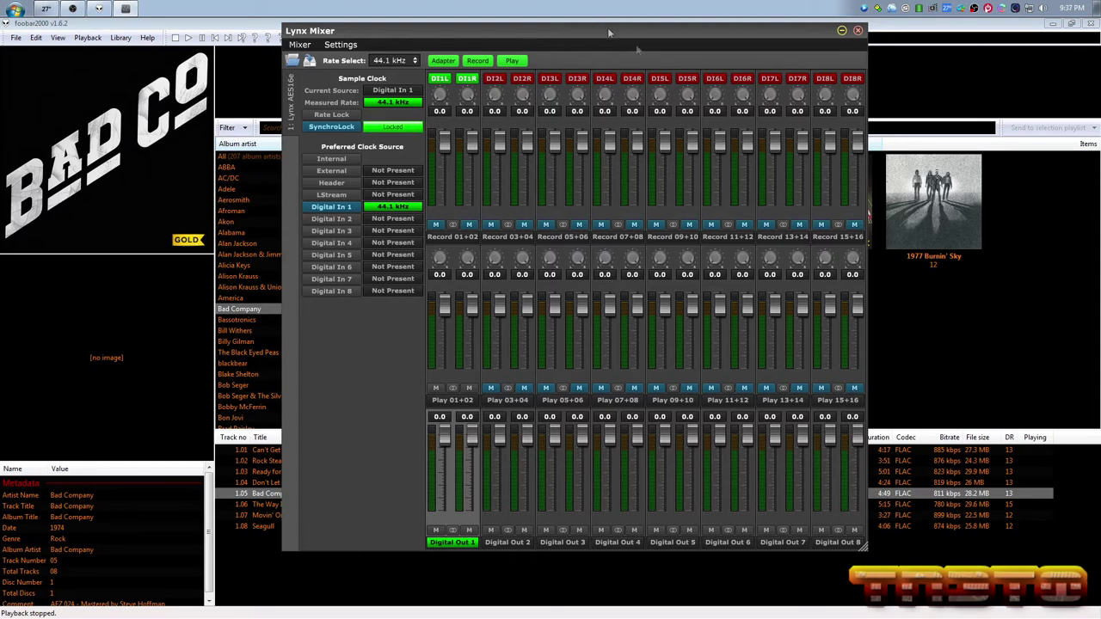
{"action": "left_click", "coordinate": [841, 30]}
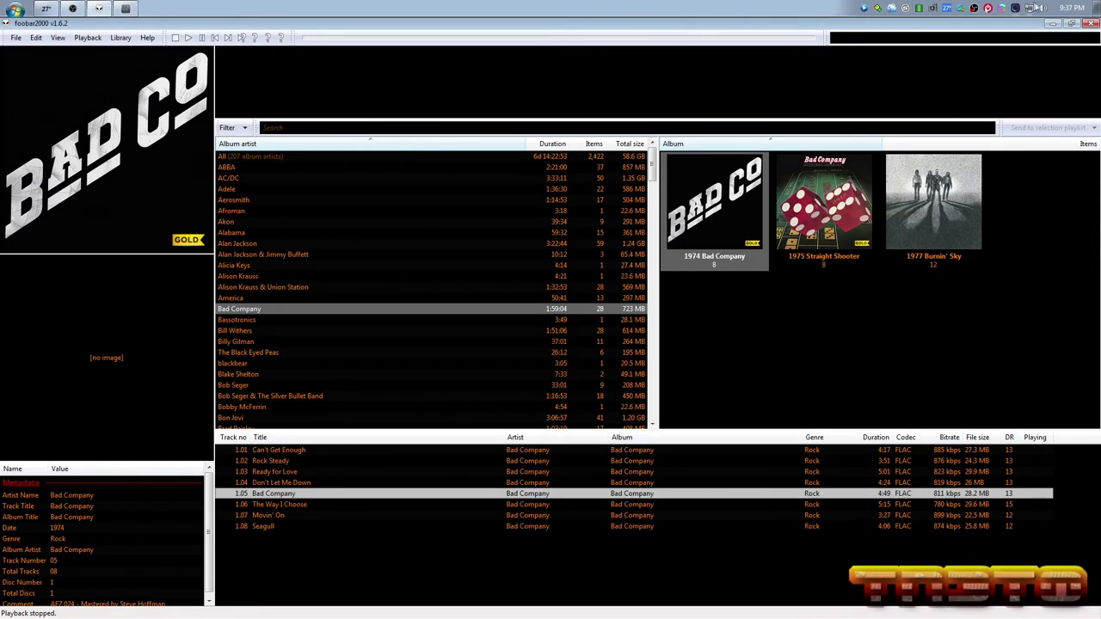
Open the Windows volume mixer, start the track Bad Company in foobar2000 and pause it
{"action": "right_click", "coordinate": [1040, 8]}
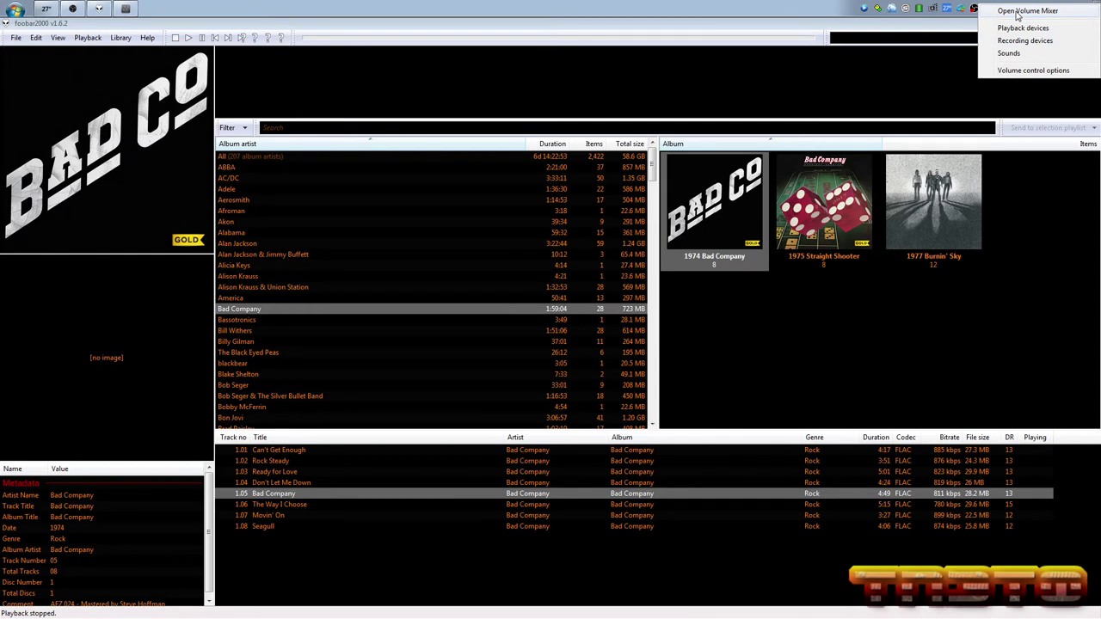
{"action": "left_click", "coordinate": [1024, 12]}
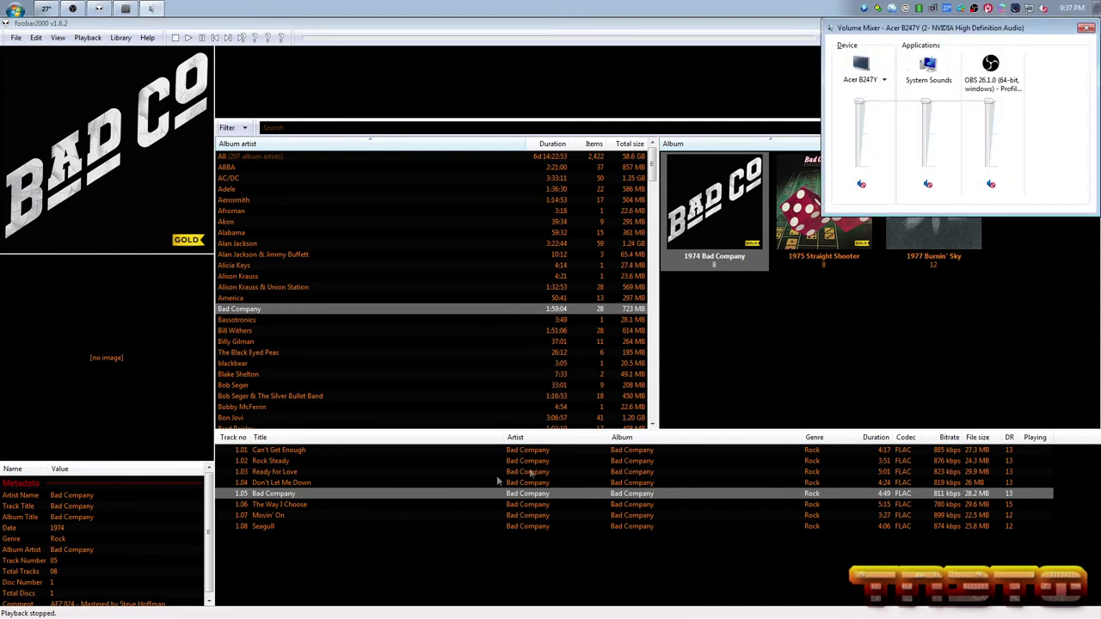
{"action": "double_click", "coordinate": [349, 498]}
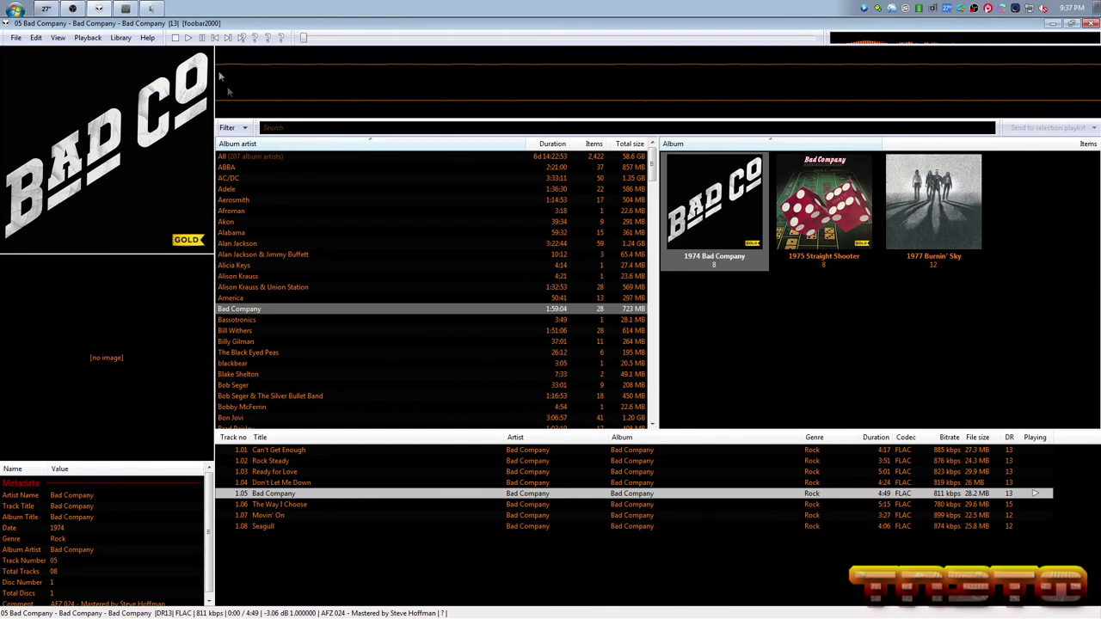
{"action": "left_click", "coordinate": [203, 39]}
Switch the volume mixer to Topping D90 (Lynx AES16e) and lower the foobar2000 volume almost to minimum
{"action": "left_click", "coordinate": [148, 8]}
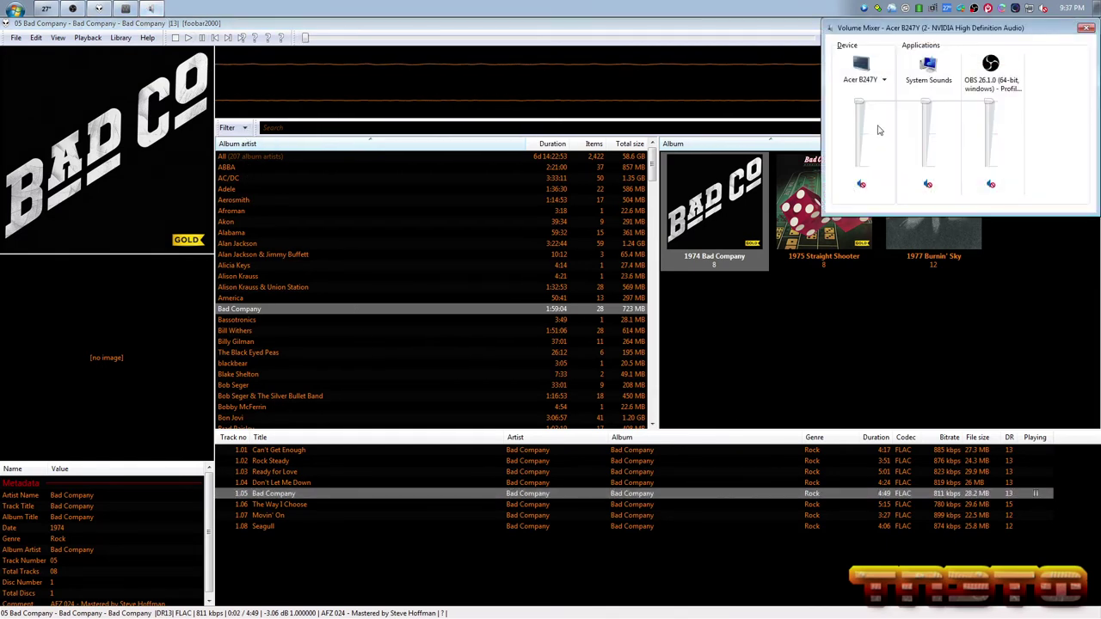
{"action": "left_click", "coordinate": [879, 83]}
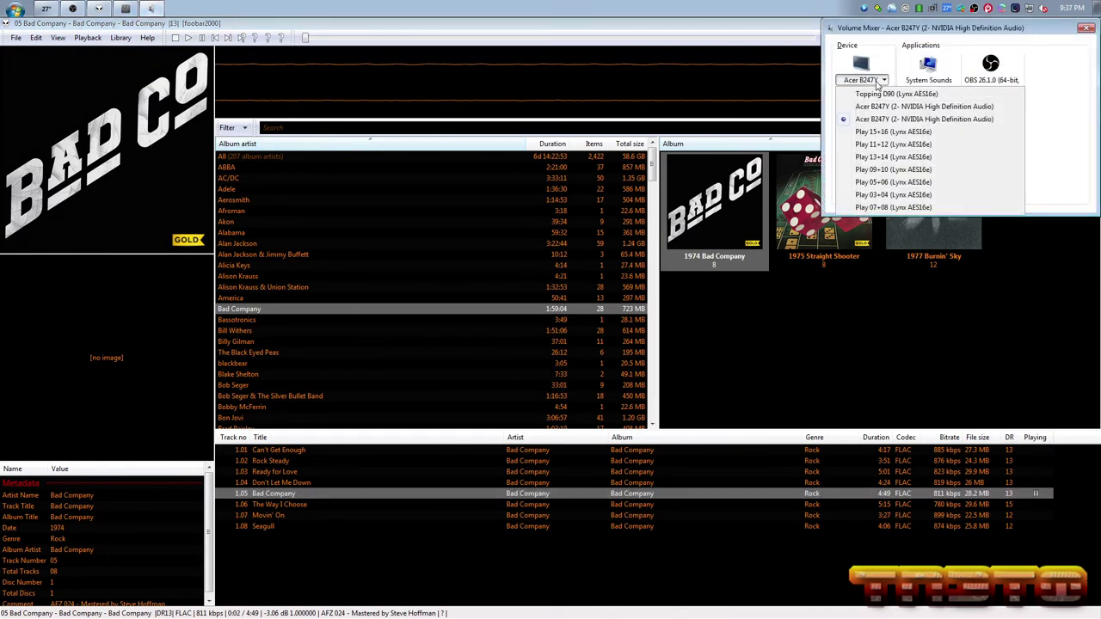
{"action": "left_click", "coordinate": [879, 104]}
{"action": "left_click", "coordinate": [879, 83]}
{"action": "left_click", "coordinate": [874, 99]}
{"action": "left_click_drag", "start_coordinate": [926, 102], "coordinate": [931, 162]}
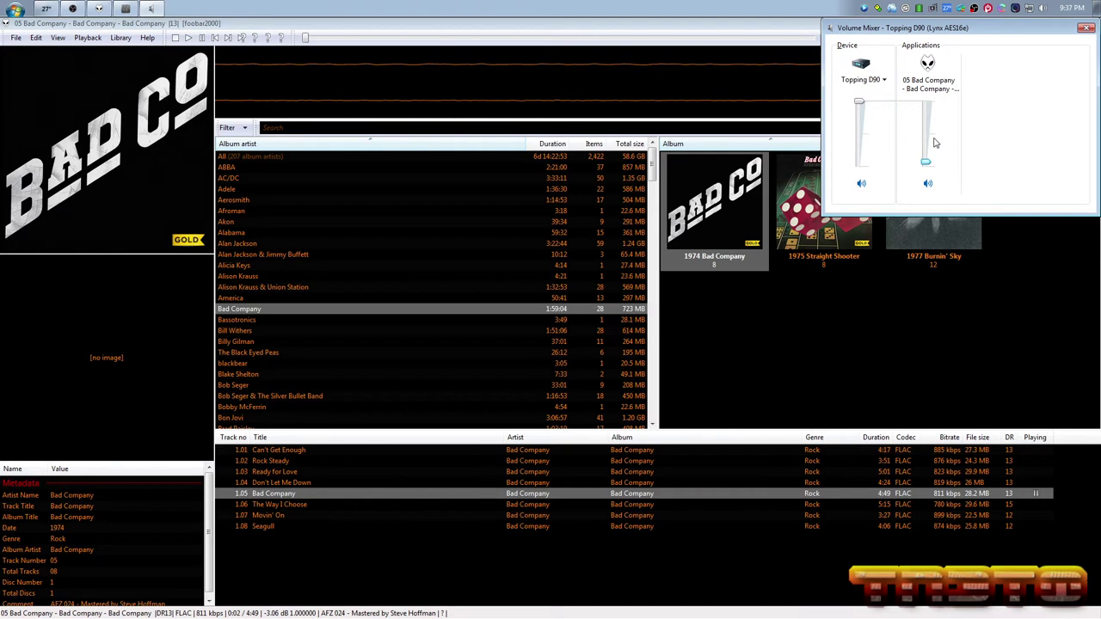
Resume the track, raise foobar2000's mixer volume gradually to full, lower it back near minimum and stop playback
{"action": "left_click", "coordinate": [187, 38]}
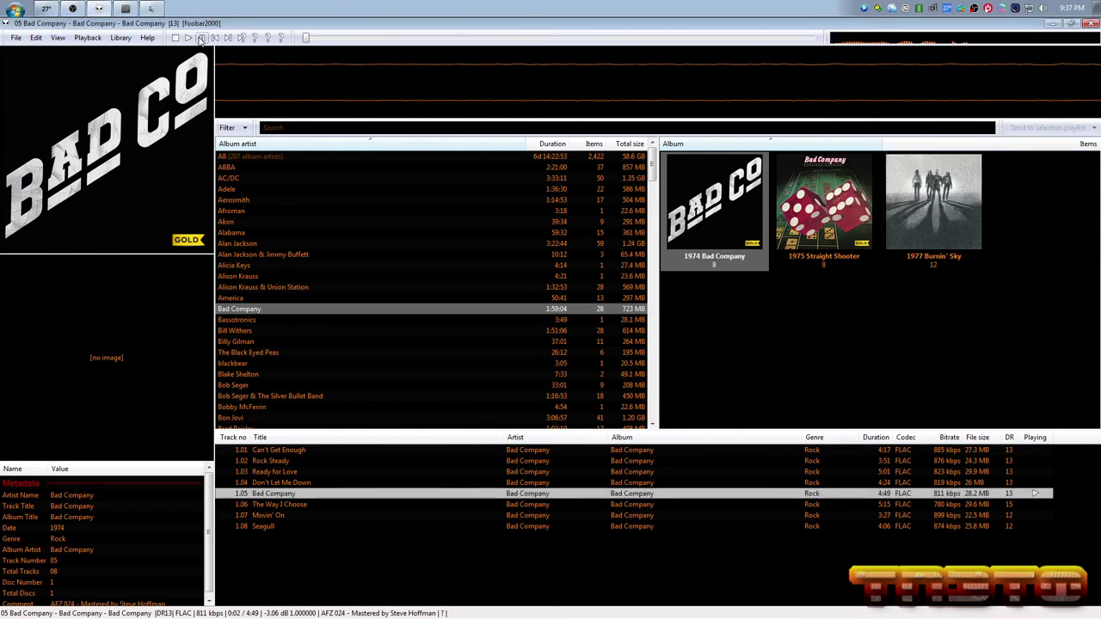
{"action": "left_click_drag", "start_coordinate": [925, 162], "coordinate": [929, 147]}
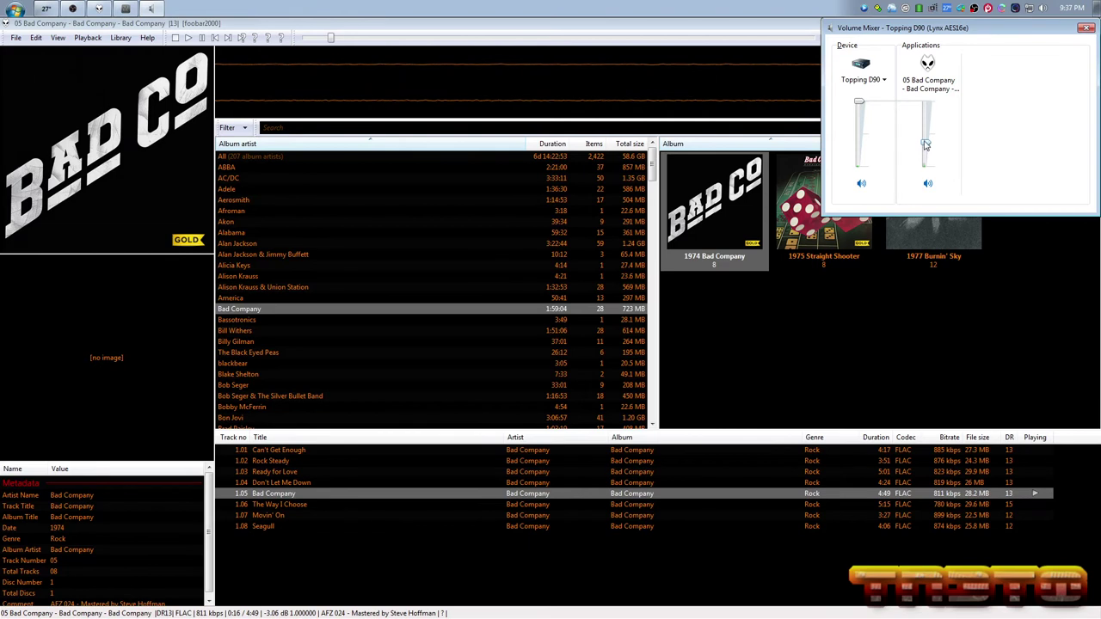
{"action": "left_click_drag", "start_coordinate": [926, 145], "coordinate": [937, 92]}
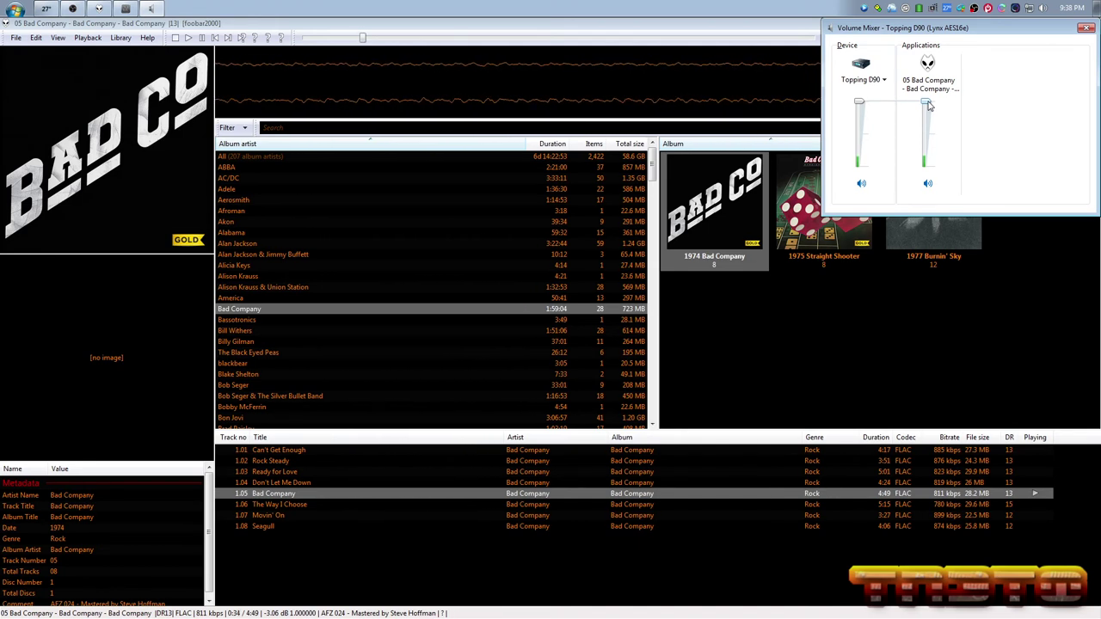
{"action": "left_click_drag", "start_coordinate": [928, 104], "coordinate": [929, 163]}
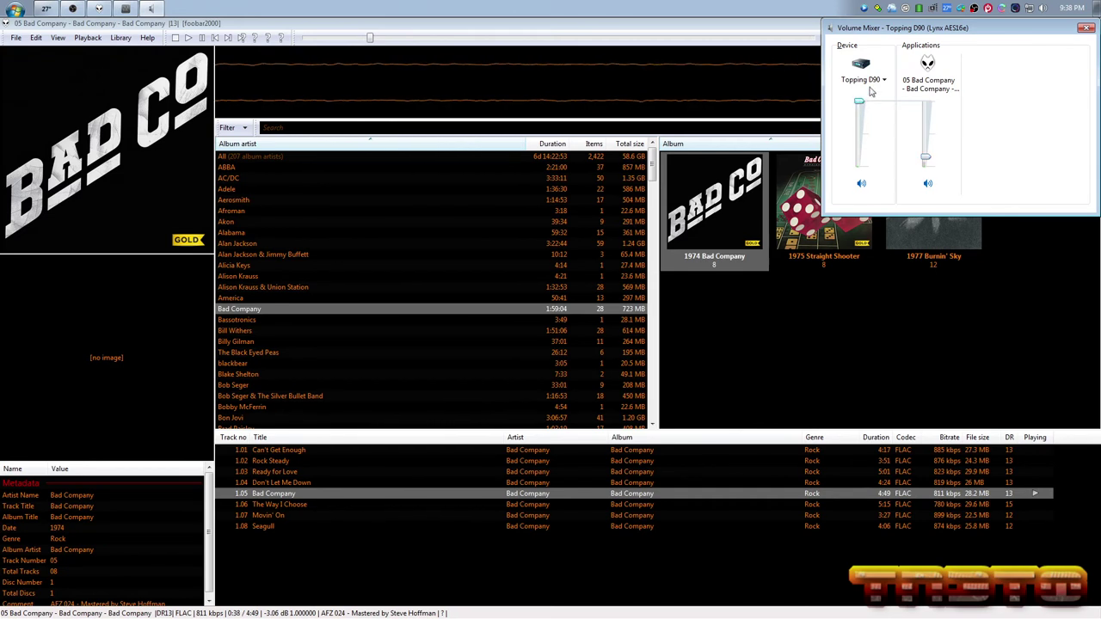
{"action": "left_click", "coordinate": [175, 38]}
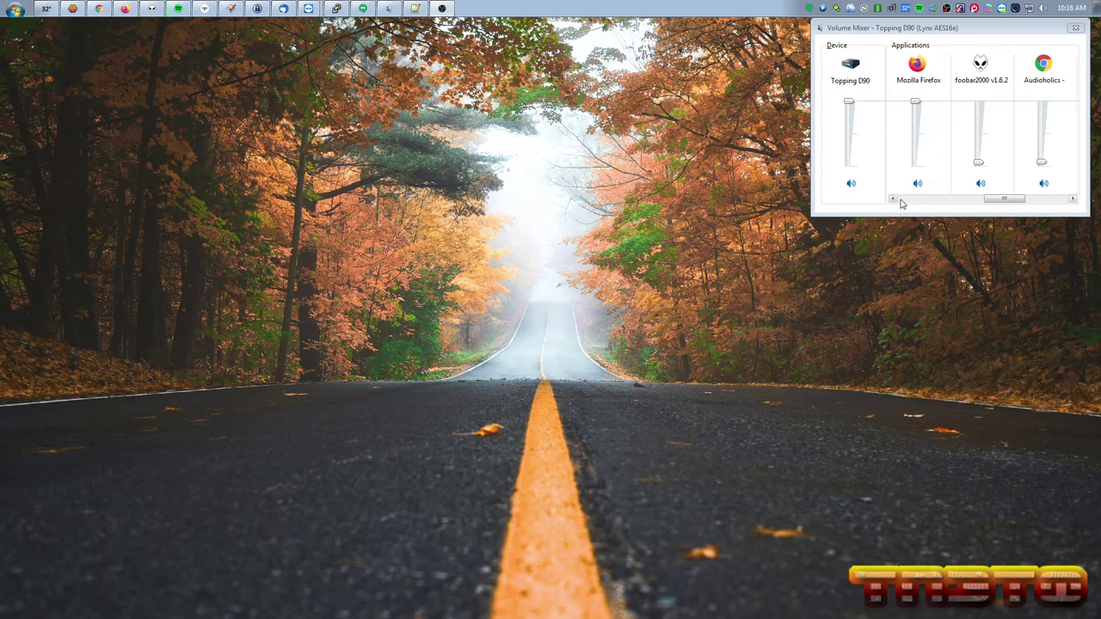
Open Lynx Mixer alongside the volume mixer
{"action": "left_click", "coordinate": [844, 38]}
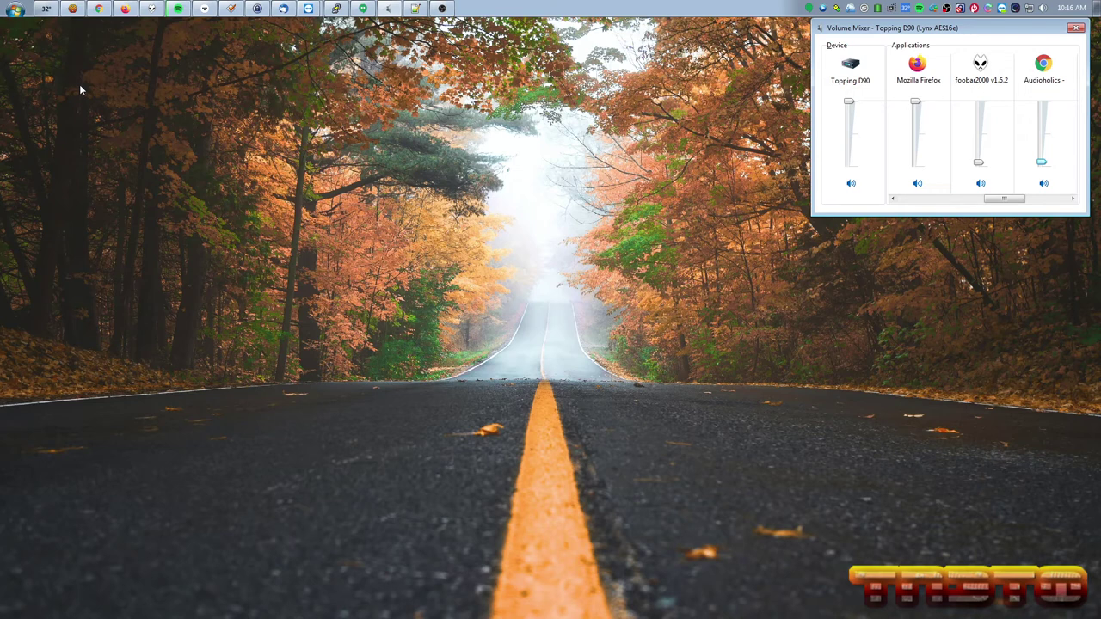
{"action": "left_click", "coordinate": [3, 15]}
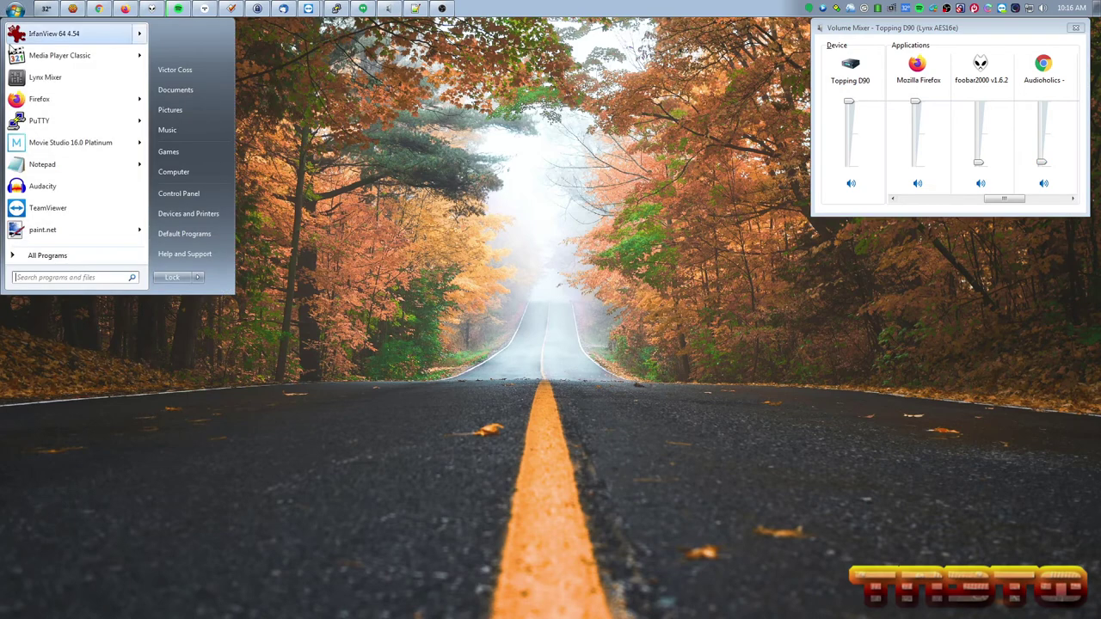
{"action": "left_click", "coordinate": [43, 76]}
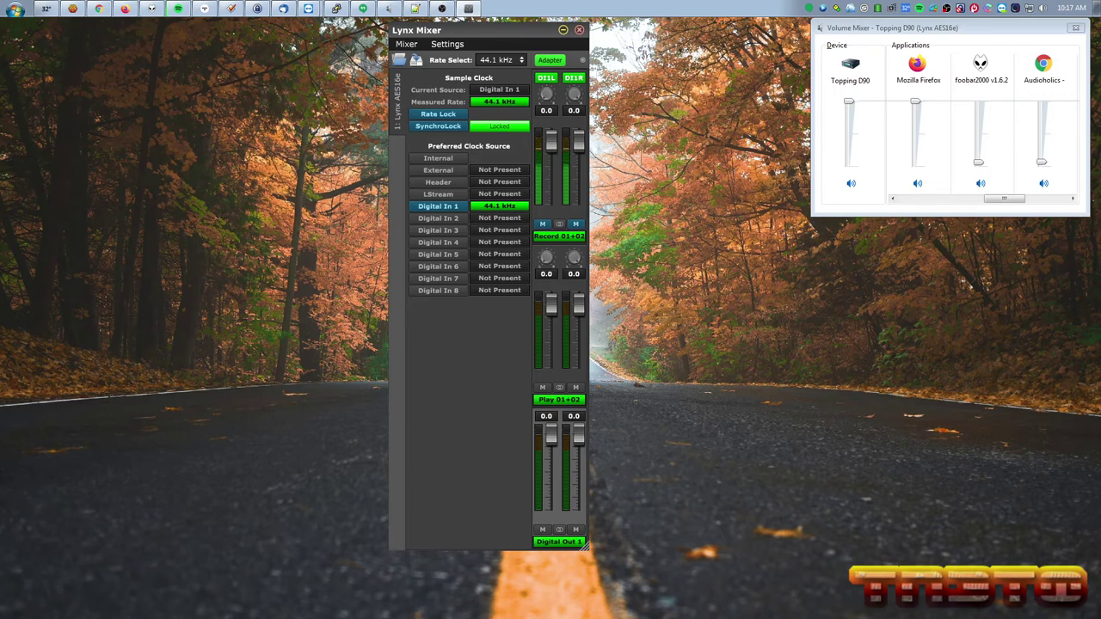
Review the adapter list and channel mode in Lynx Mixer's adapter settings, and close them without saving
{"action": "left_click", "coordinate": [455, 45]}
{"action": "mouse_move", "coordinate": [463, 103]}
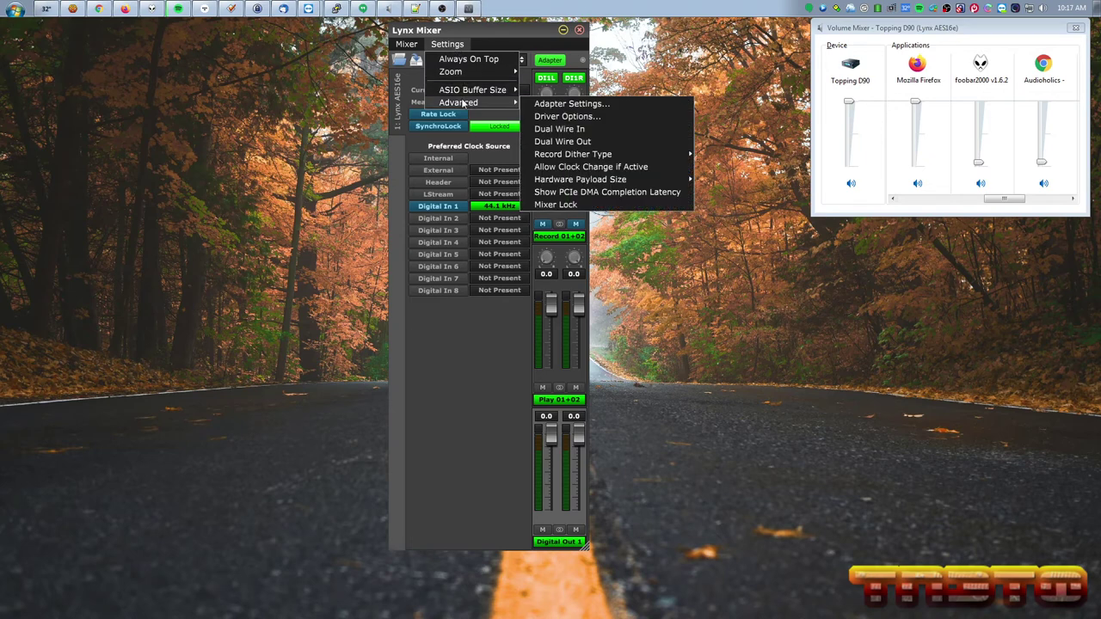
{"action": "left_click", "coordinate": [556, 104]}
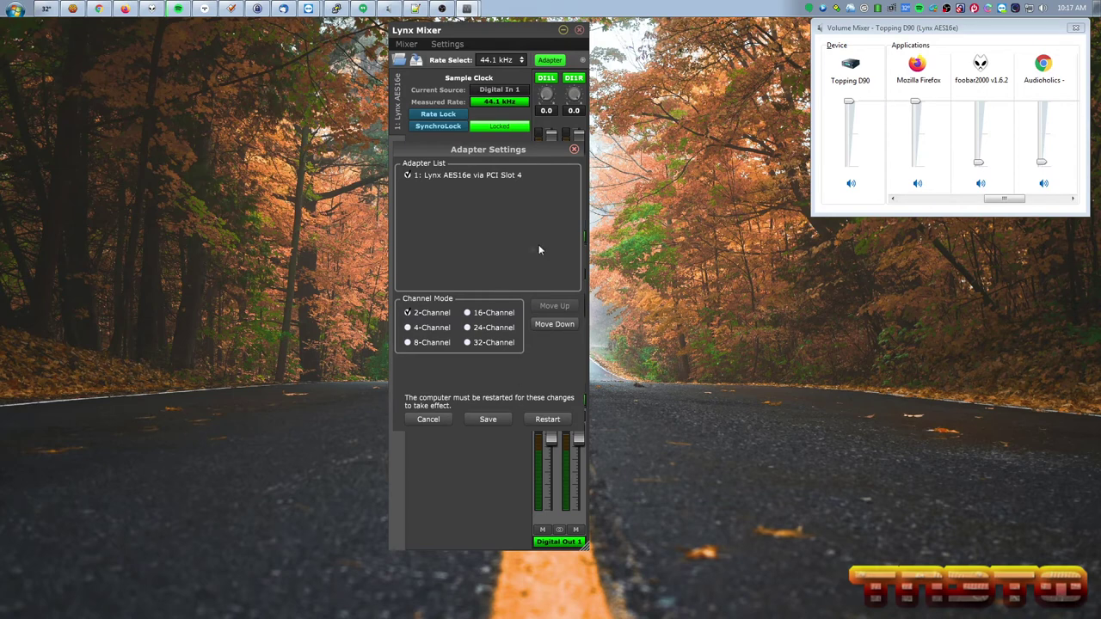
{"action": "left_click", "coordinate": [574, 150]}
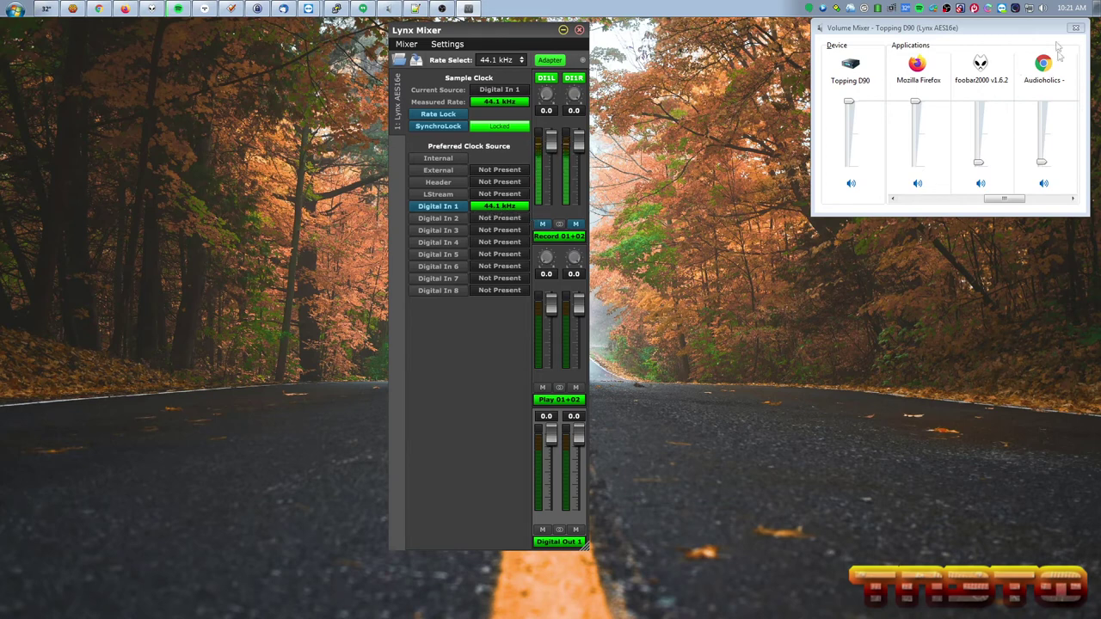
Open the Windows playback devices beside Lynx Mixer, check the Topping D90's default format and exclusive mode options, and cancel its properties
{"action": "right_click", "coordinate": [1045, 11]}
{"action": "left_click", "coordinate": [1032, 33]}
{"action": "left_click_drag", "start_coordinate": [177, 99], "coordinate": [704, 95]}
{"action": "left_click", "coordinate": [680, 183]}
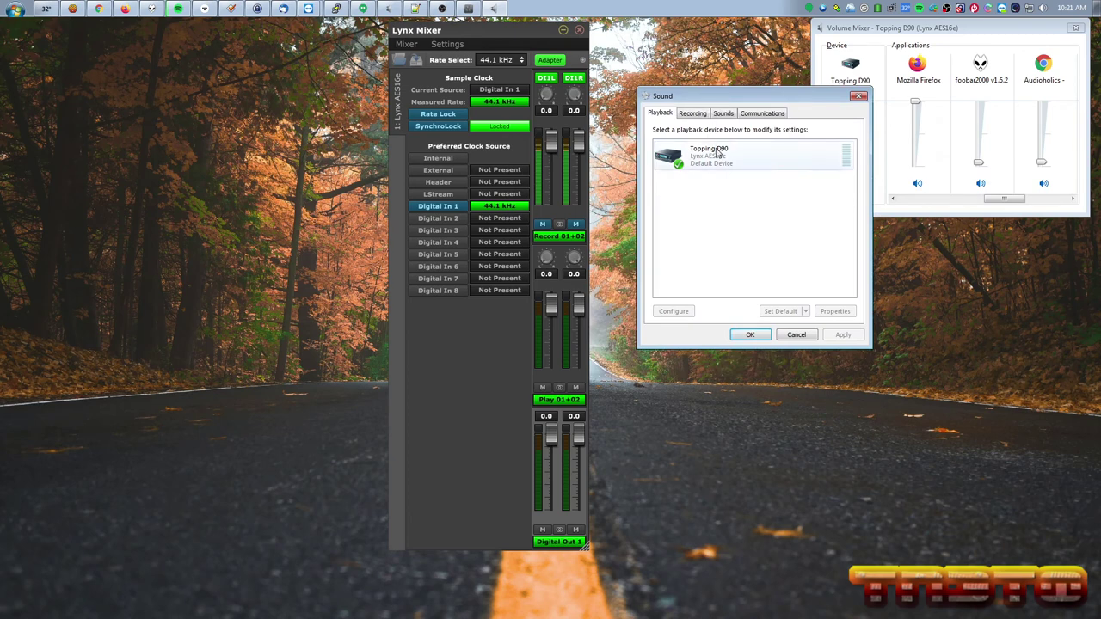
{"action": "left_click", "coordinate": [834, 311]}
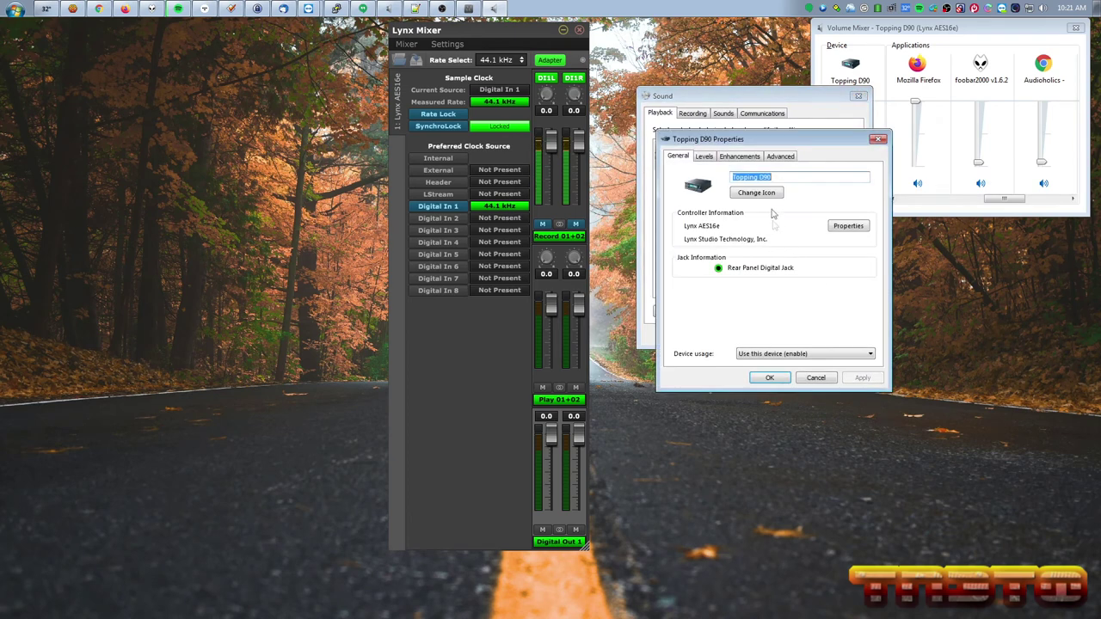
{"action": "left_click", "coordinate": [780, 155]}
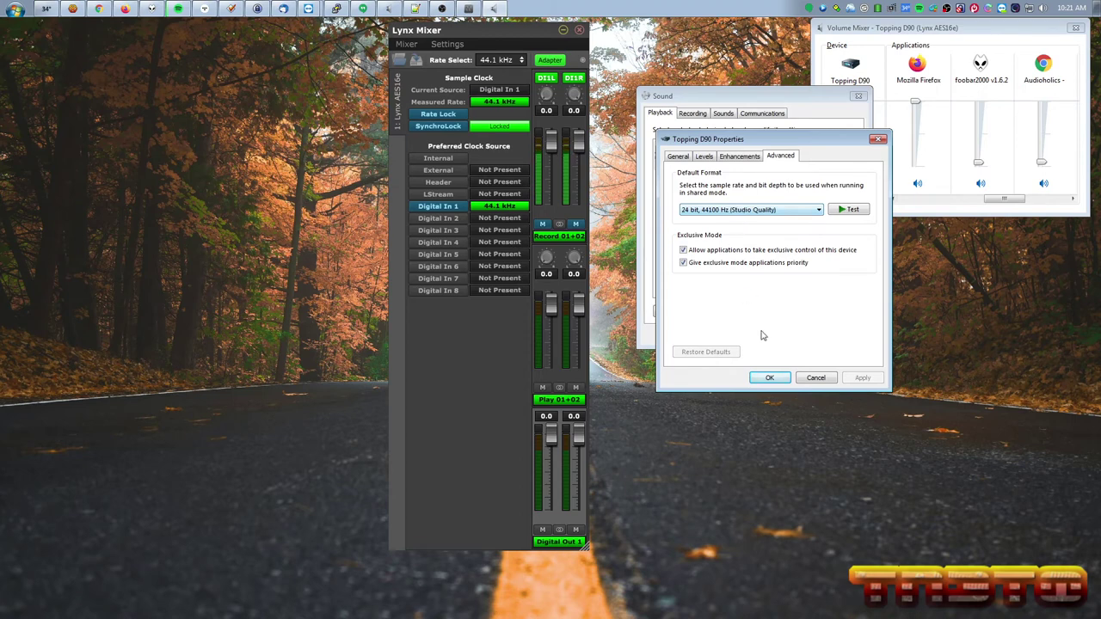
{"action": "left_click", "coordinate": [803, 377]}
Check the Lynx Hilo recording device's default format and exclusive mode options, and cancel its properties
{"action": "left_click", "coordinate": [691, 115]}
{"action": "left_click", "coordinate": [749, 186]}
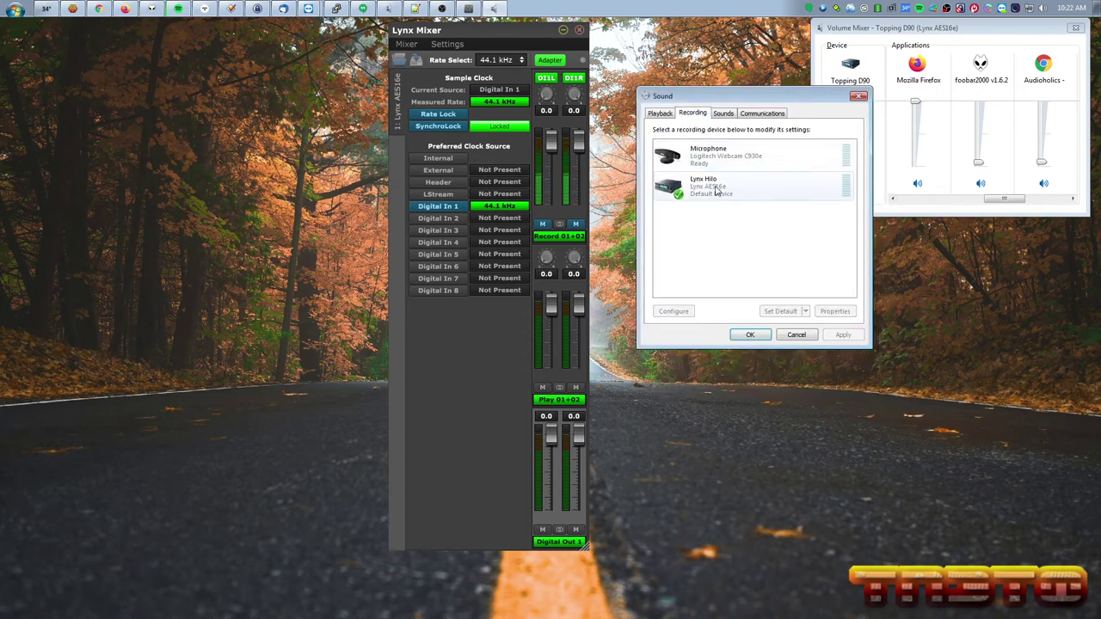
{"action": "left_click", "coordinate": [835, 312]}
{"action": "left_click", "coordinate": [757, 157]}
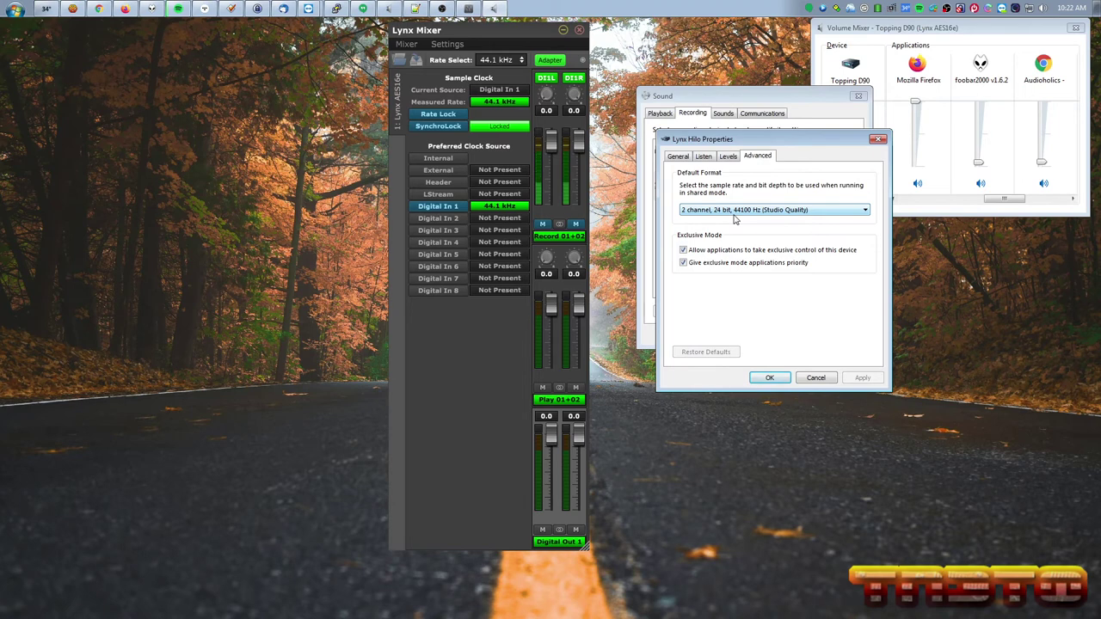
{"action": "left_click", "coordinate": [821, 379]}
{"action": "left_click", "coordinate": [722, 213]}
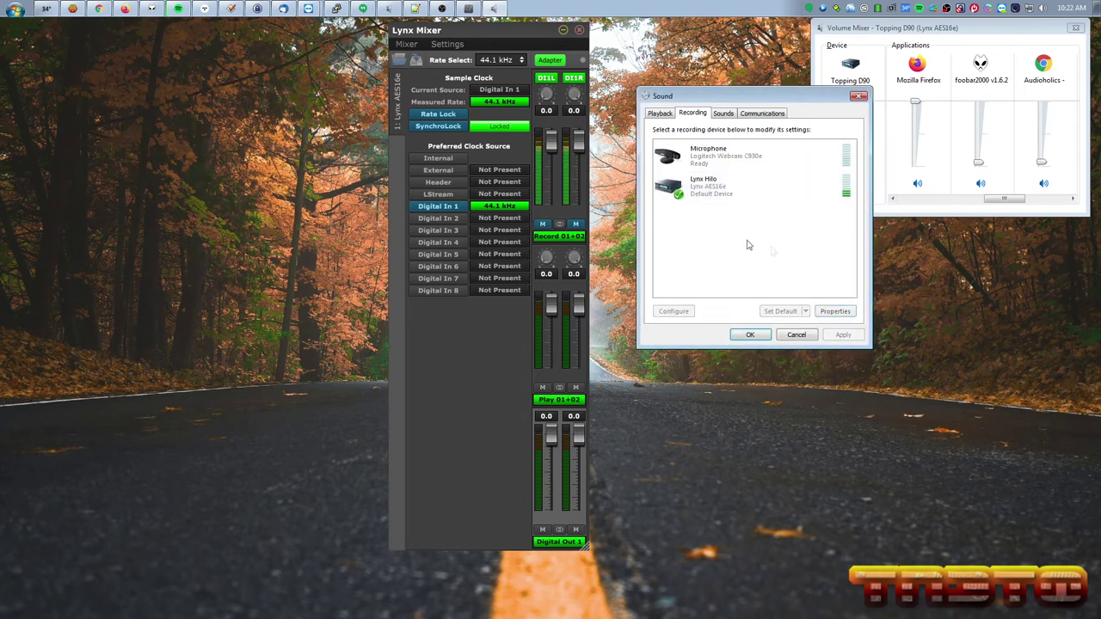
Compare the lists of playback and recording devices in the sound settings, ending on the recording devices
{"action": "left_click", "coordinate": [660, 113]}
{"action": "left_click", "coordinate": [691, 114]}
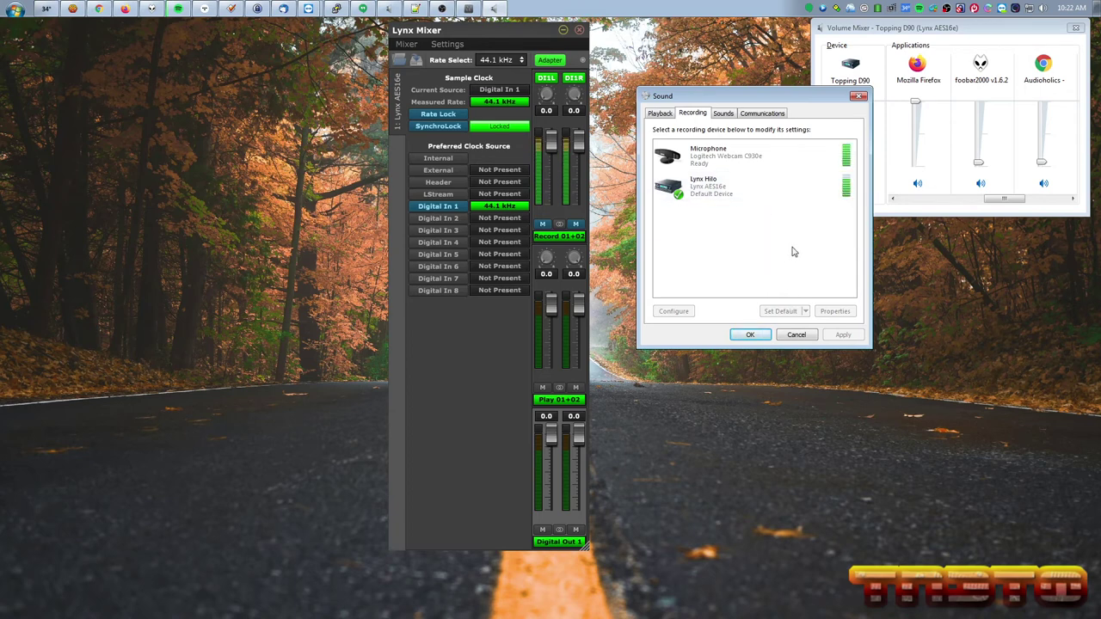
{"action": "left_click", "coordinate": [659, 115]}
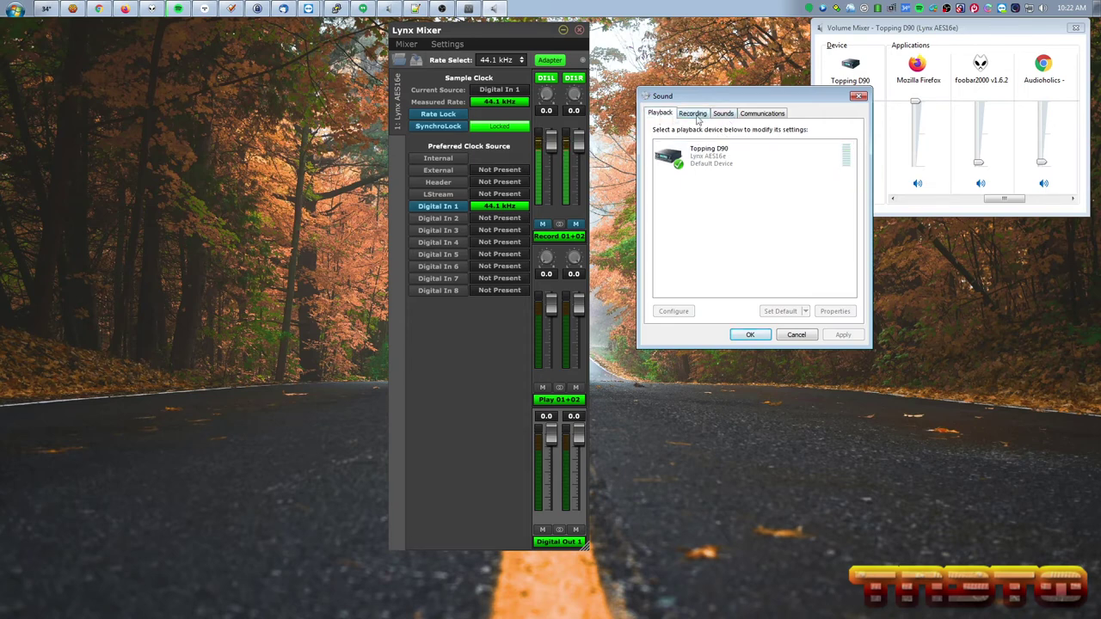
{"action": "left_click", "coordinate": [701, 115]}
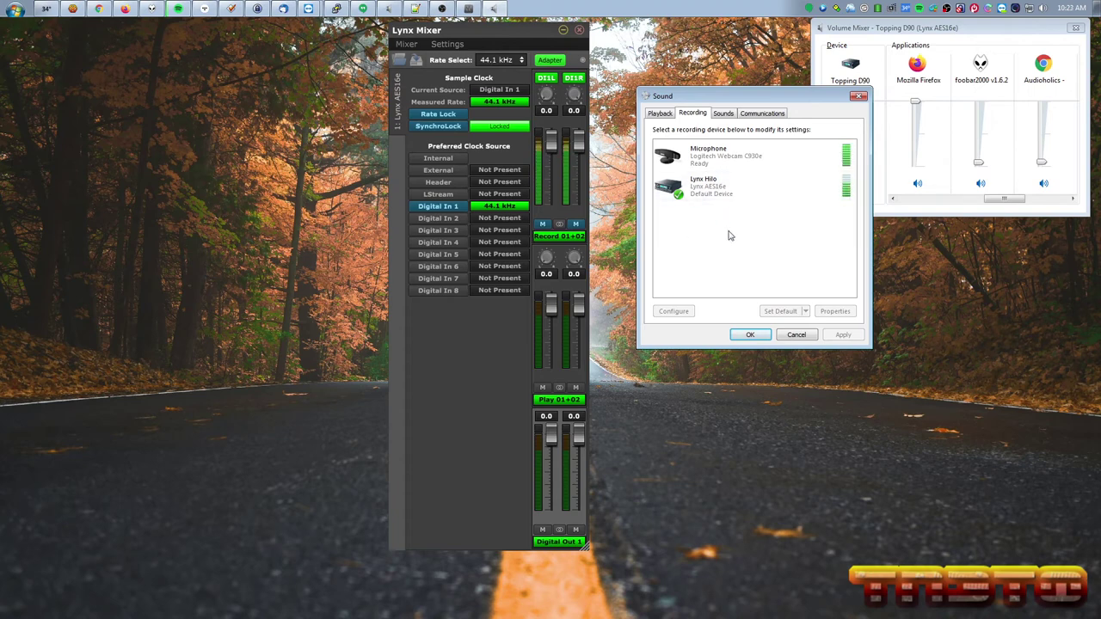
Examine Lynx Mixer's advanced settings and its scene opening and saving commands without choosing any of them
{"action": "left_click", "coordinate": [441, 45]}
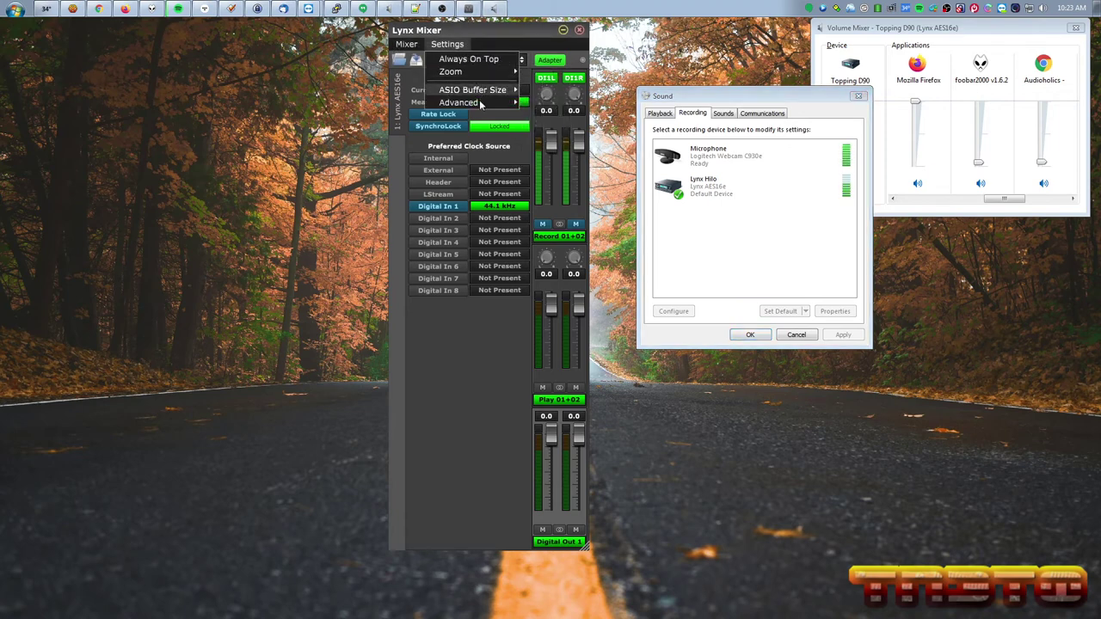
{"action": "mouse_move", "coordinate": [479, 104]}
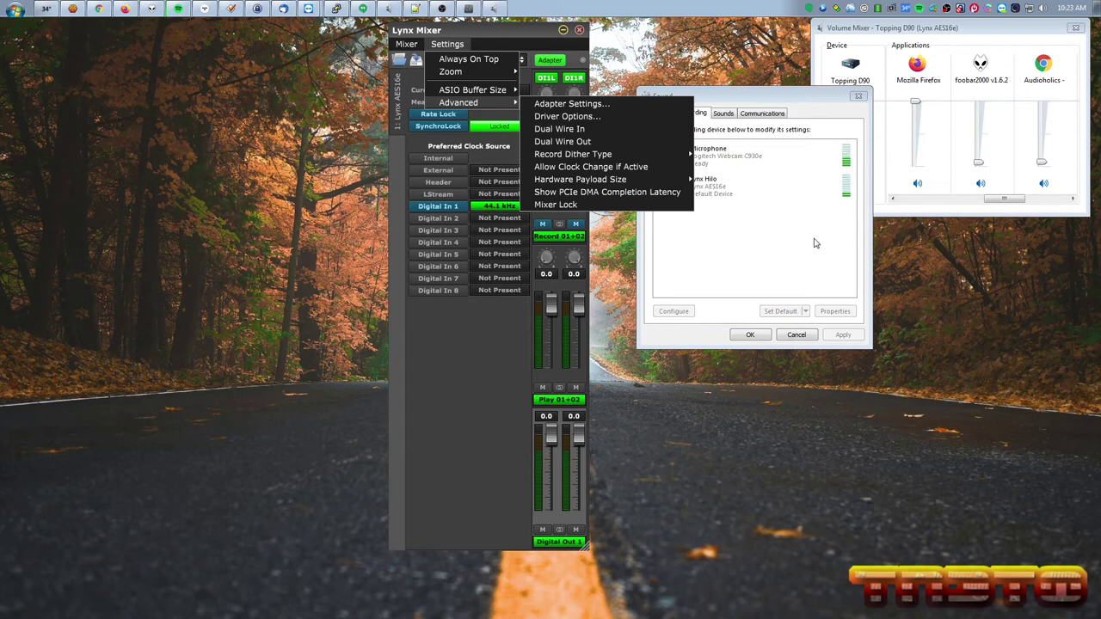
{"action": "left_click", "coordinate": [803, 104]}
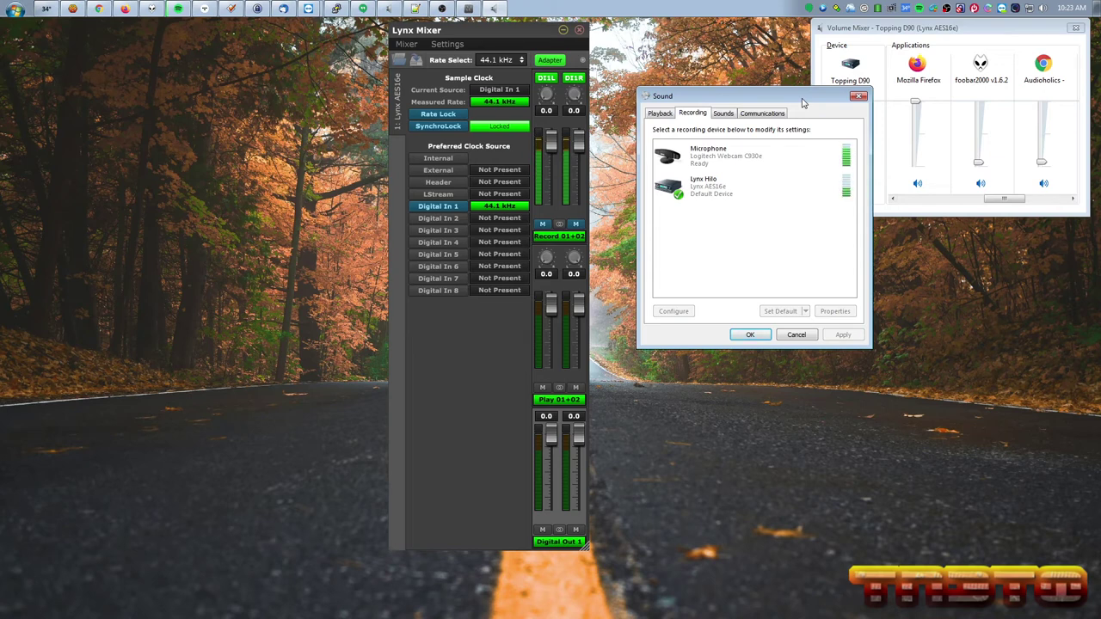
{"action": "left_click", "coordinate": [409, 352]}
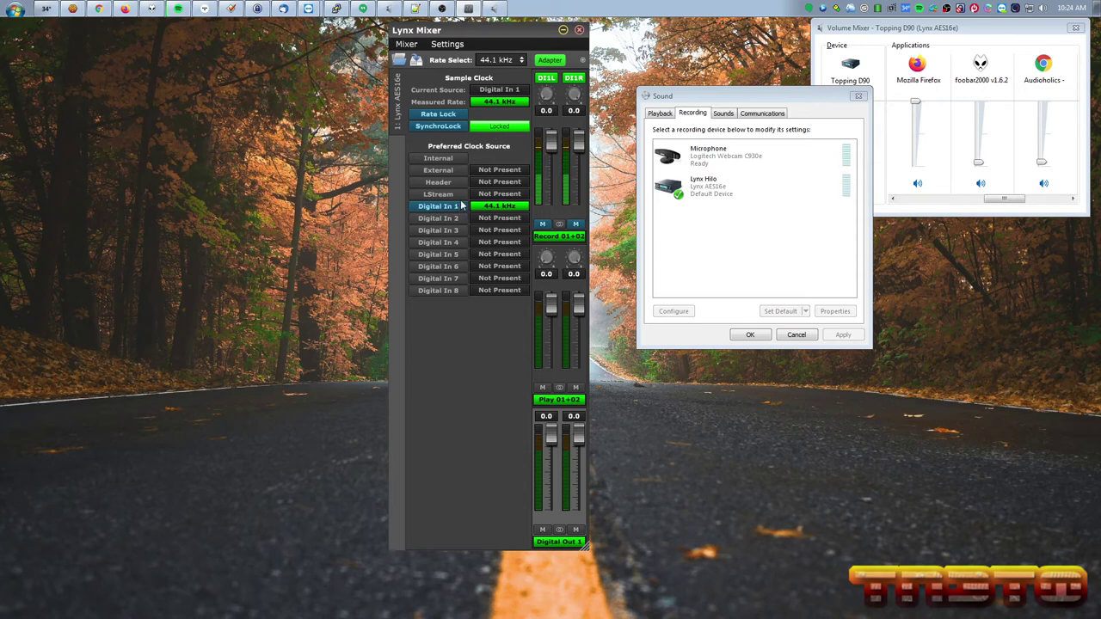
{"action": "left_click", "coordinate": [409, 45]}
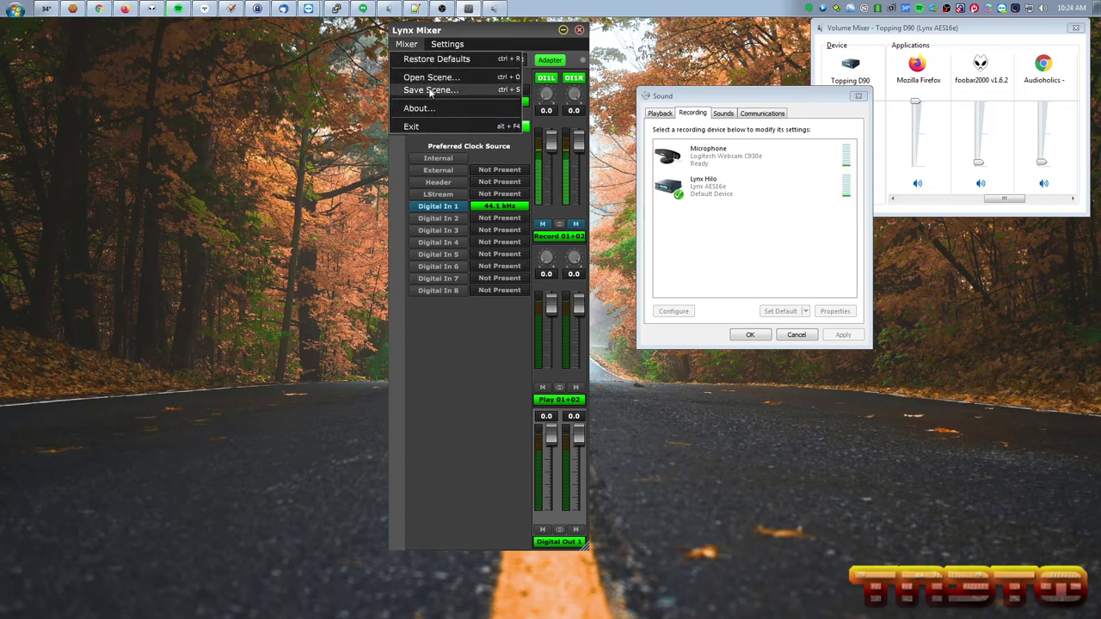
{"action": "left_click", "coordinate": [518, 43]}
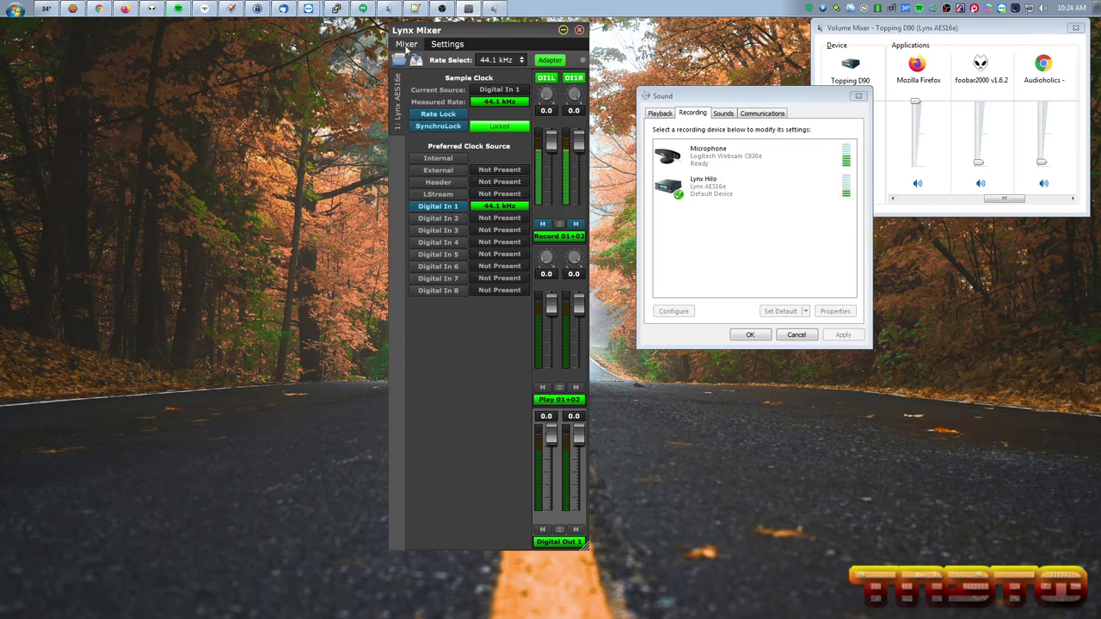
{"action": "left_click", "coordinate": [406, 45]}
{"action": "left_click", "coordinate": [512, 37]}
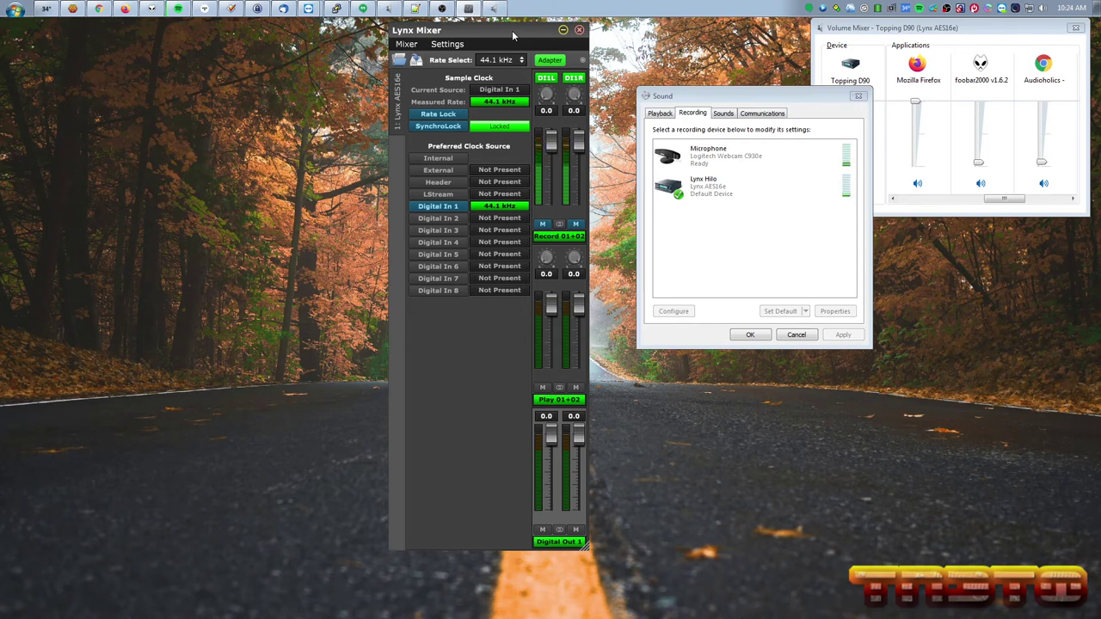
{"action": "left_click", "coordinate": [442, 115]}
Check the Lynx Hilo recording device's listening options, cancel its properties, and try the right-channel mute of Record 01+02 in Lynx Mixer
{"action": "left_click", "coordinate": [725, 196]}
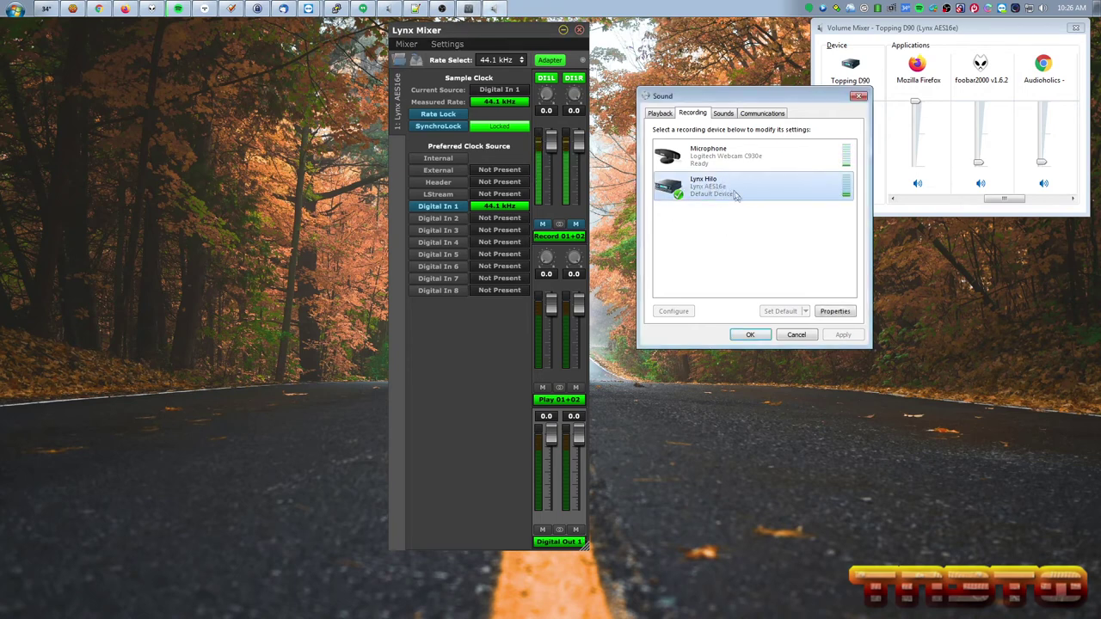
{"action": "left_click", "coordinate": [834, 311]}
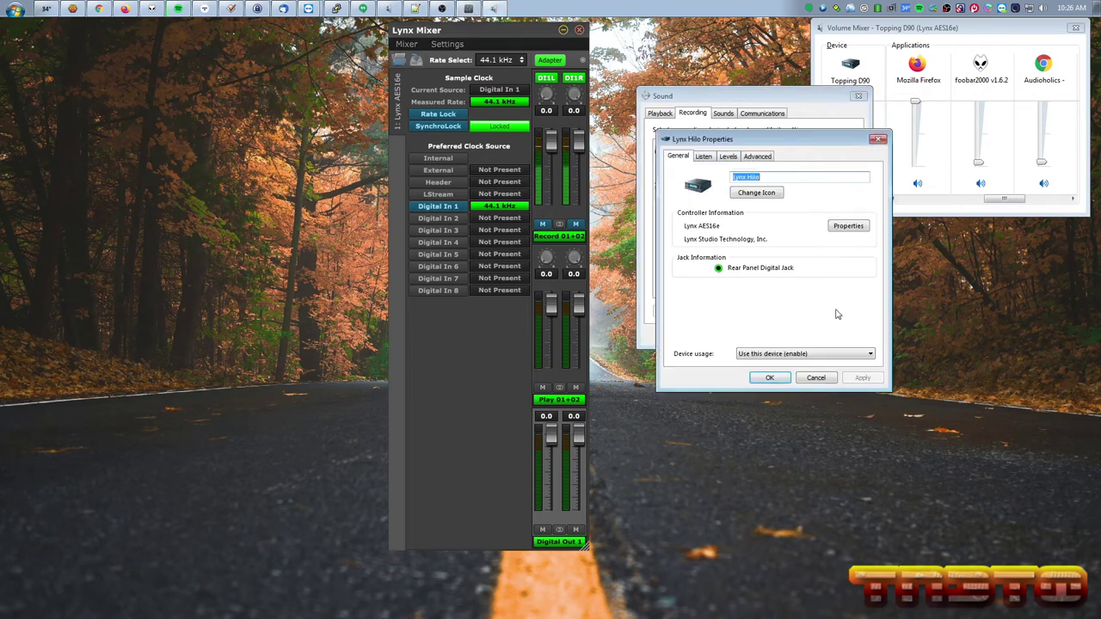
{"action": "left_click", "coordinate": [702, 156]}
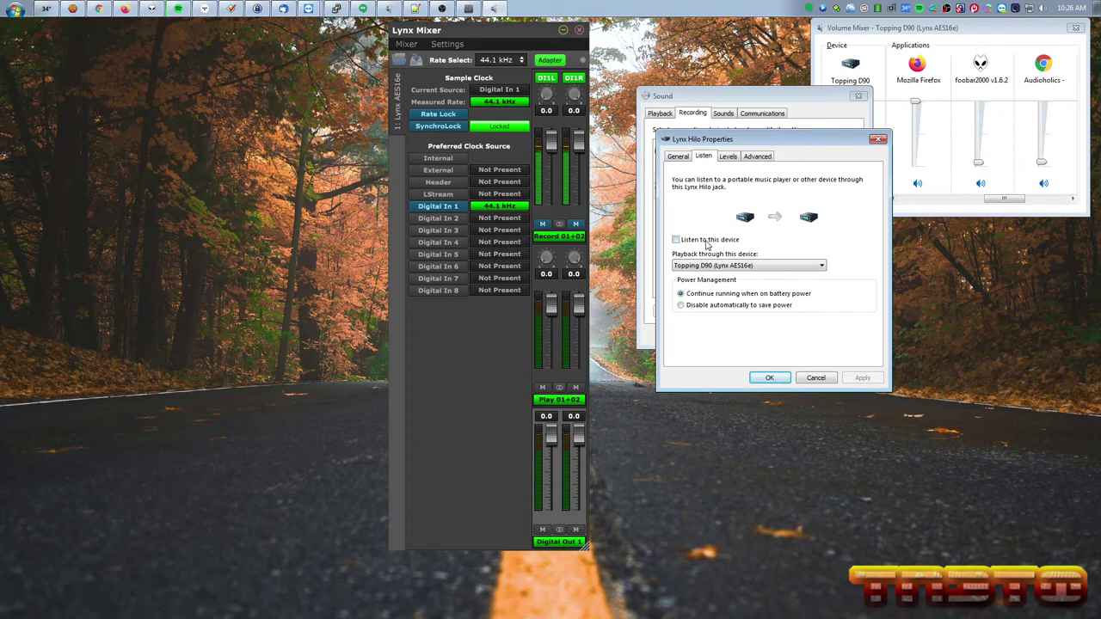
{"action": "left_click", "coordinate": [815, 377]}
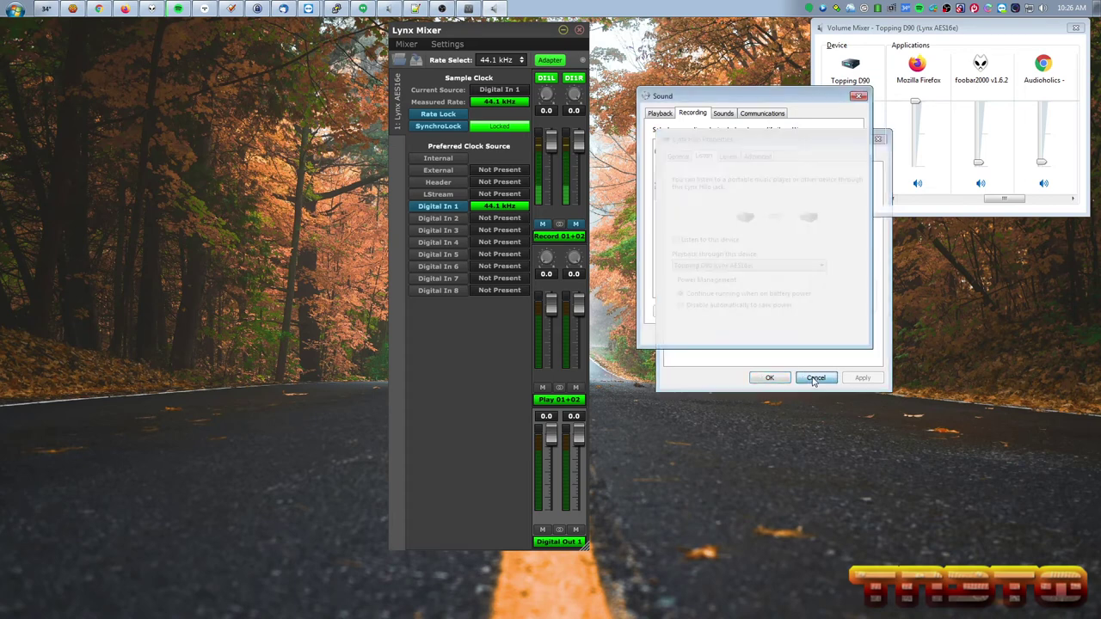
{"action": "left_click", "coordinate": [576, 226]}
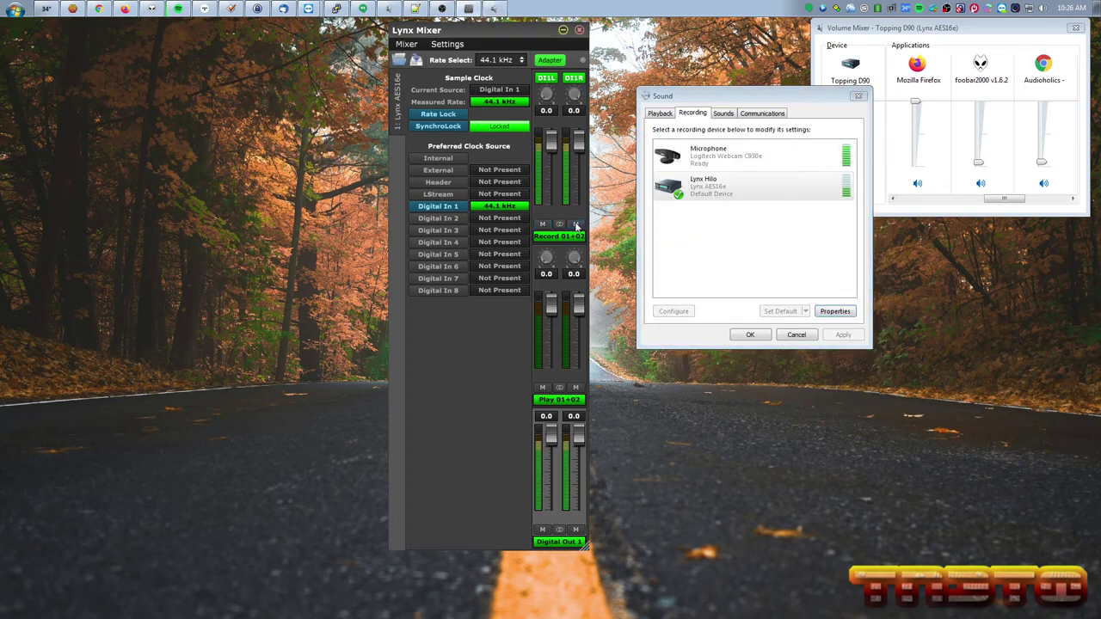
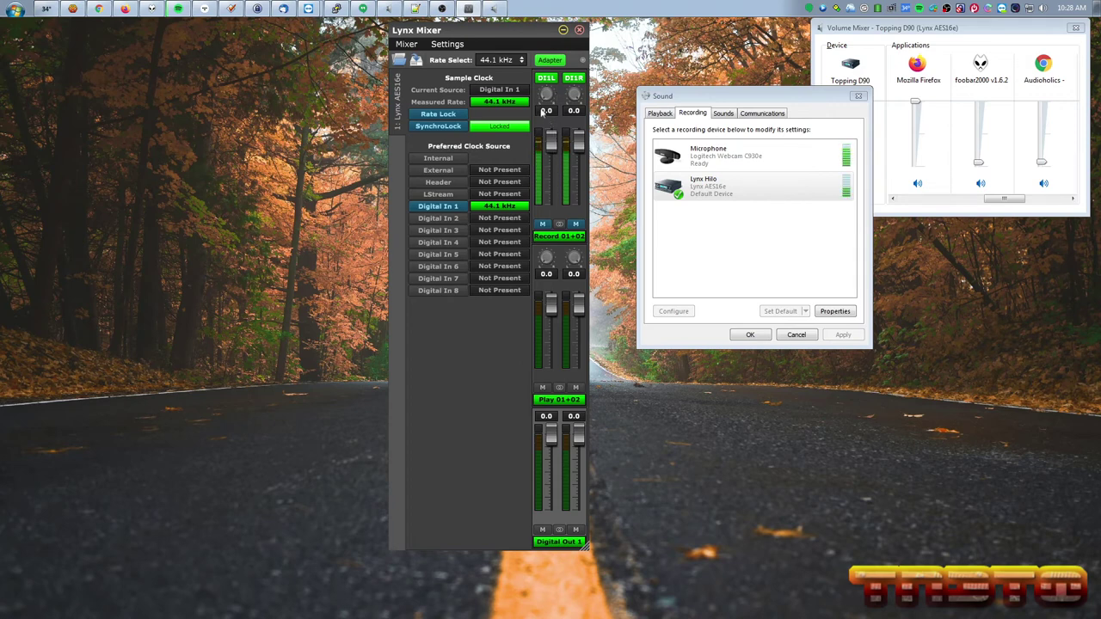
Review the application volume levels in the Windows Volume Mixer, from Mozilla Thunderbird through to OBS Studio
{"action": "mouse_move", "coordinate": [545, 101]}
{"action": "left_click", "coordinate": [460, 47]}
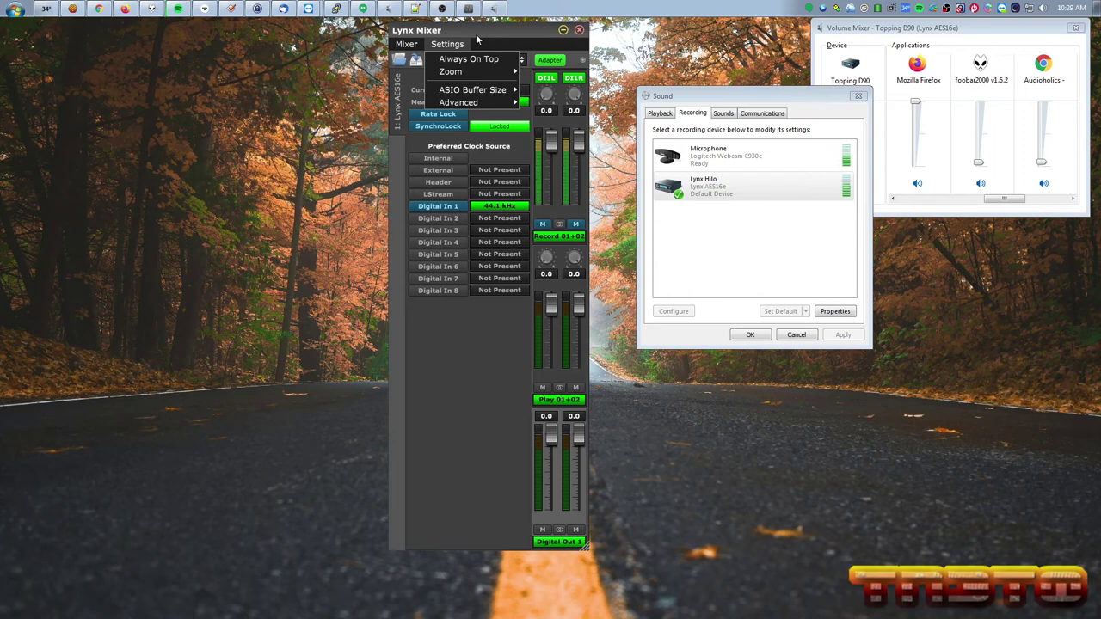
{"action": "left_click", "coordinate": [747, 101]}
{"action": "left_click_drag", "start_coordinate": [1002, 199], "coordinate": [964, 206]}
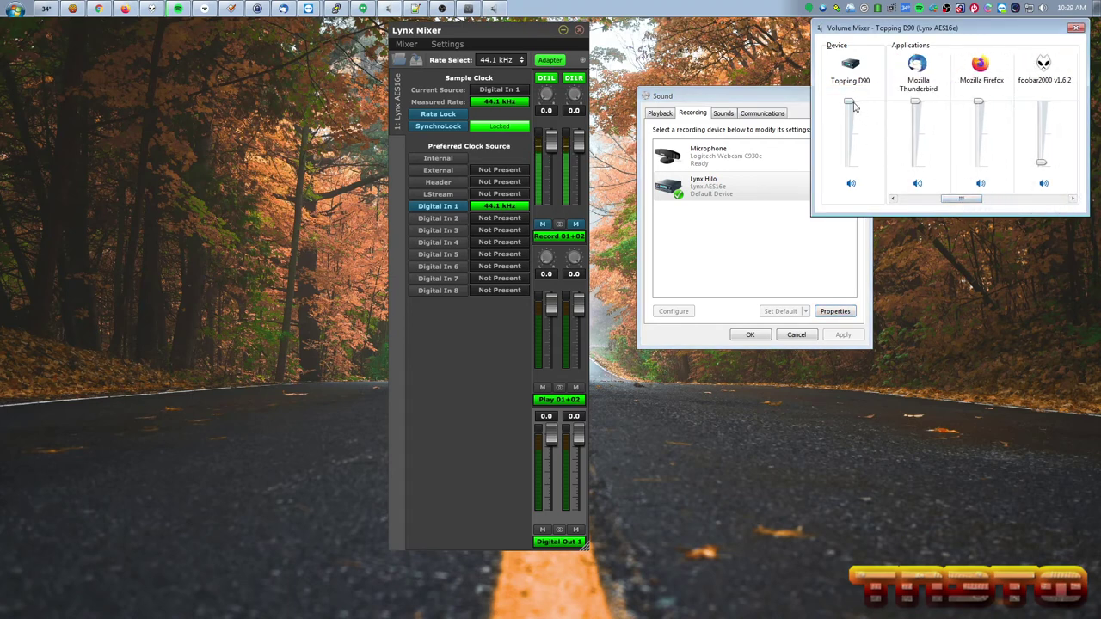
{"action": "left_click_drag", "start_coordinate": [961, 203], "coordinate": [1062, 210]}
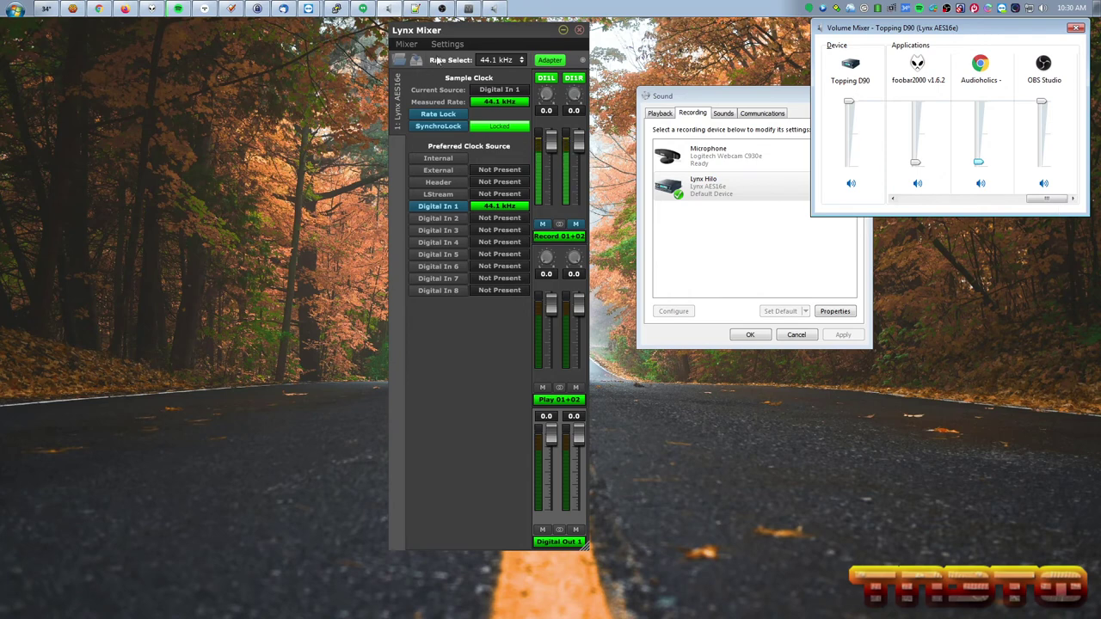
Examine Lynx Mixer's advanced settings, including the adapter, dual wire, dither and mixer lock options, without choosing any
{"action": "left_click", "coordinate": [462, 34]}
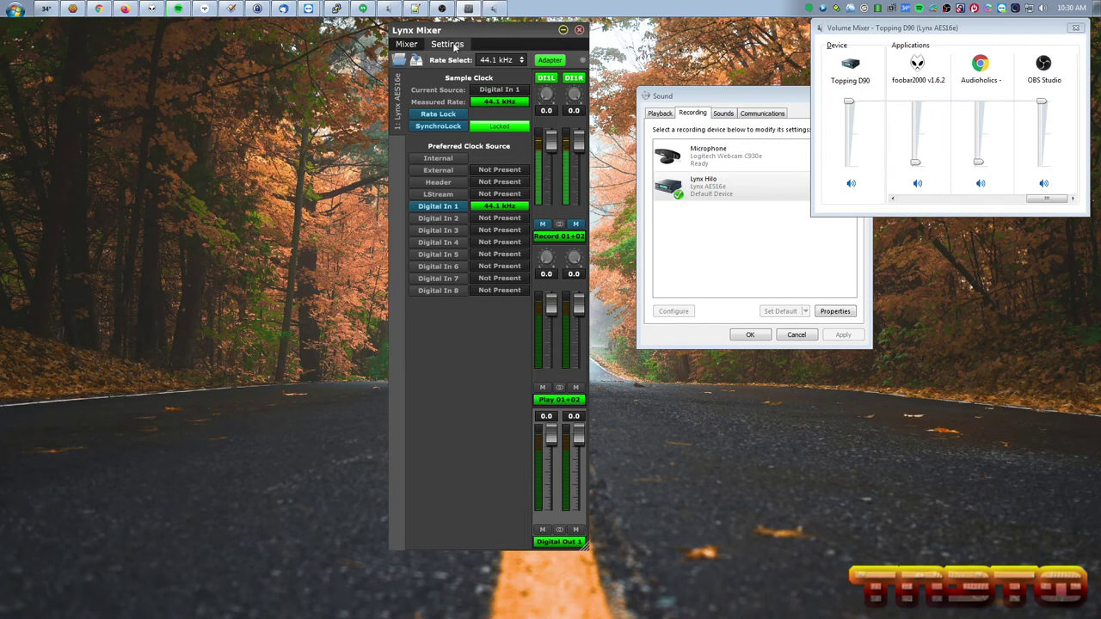
{"action": "left_click", "coordinate": [455, 47]}
{"action": "mouse_move", "coordinate": [461, 92]}
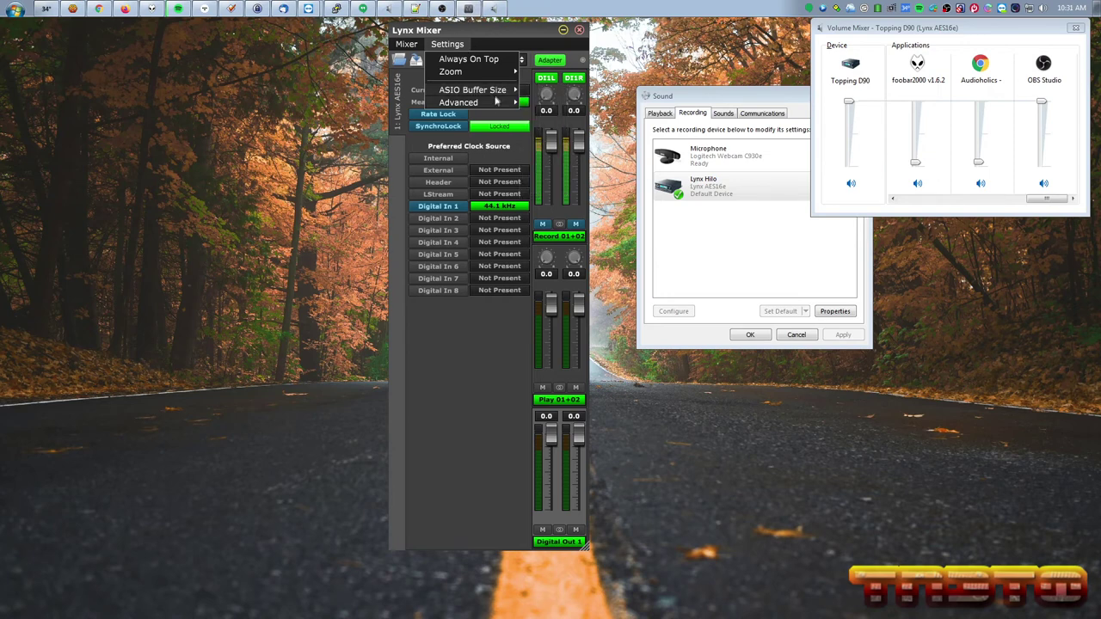
{"action": "mouse_move", "coordinate": [499, 105]}
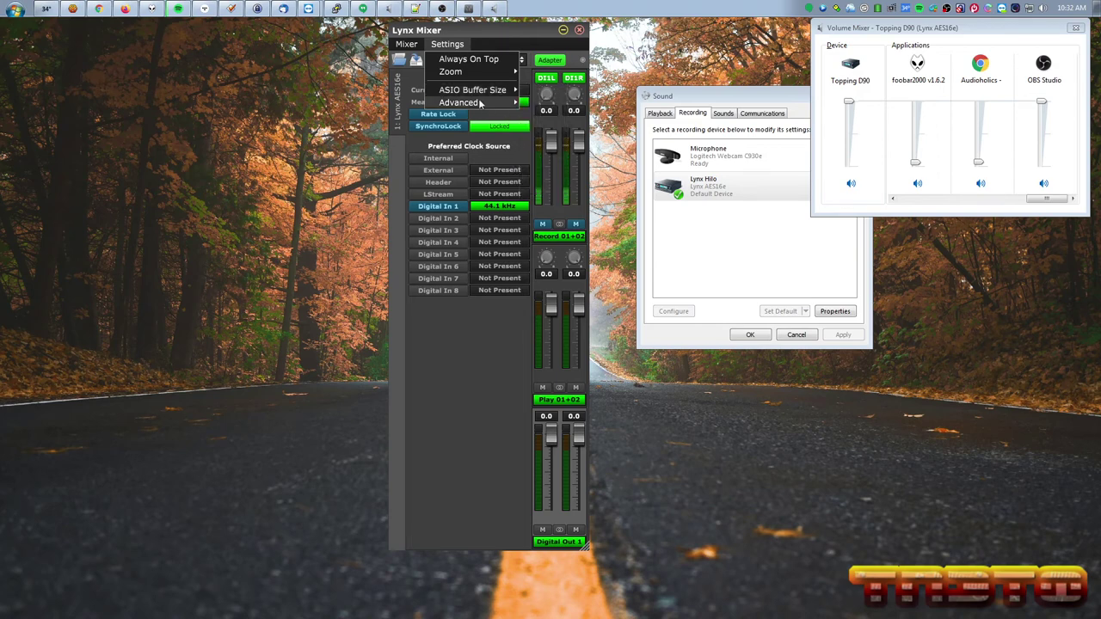
{"action": "mouse_move", "coordinate": [480, 103]}
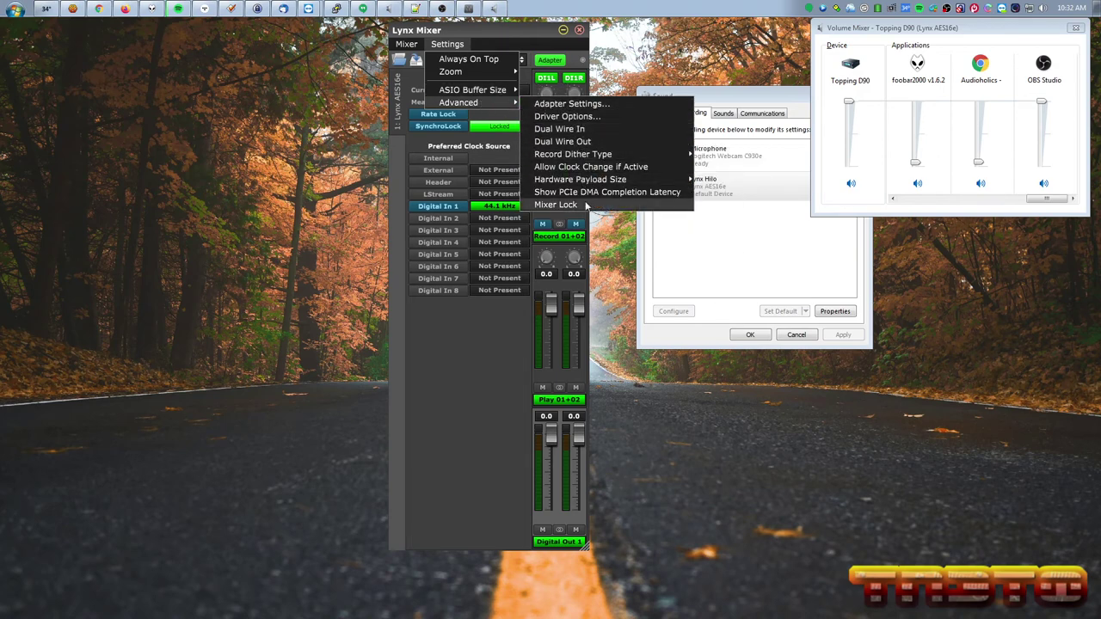
{"action": "mouse_move", "coordinate": [588, 183]}
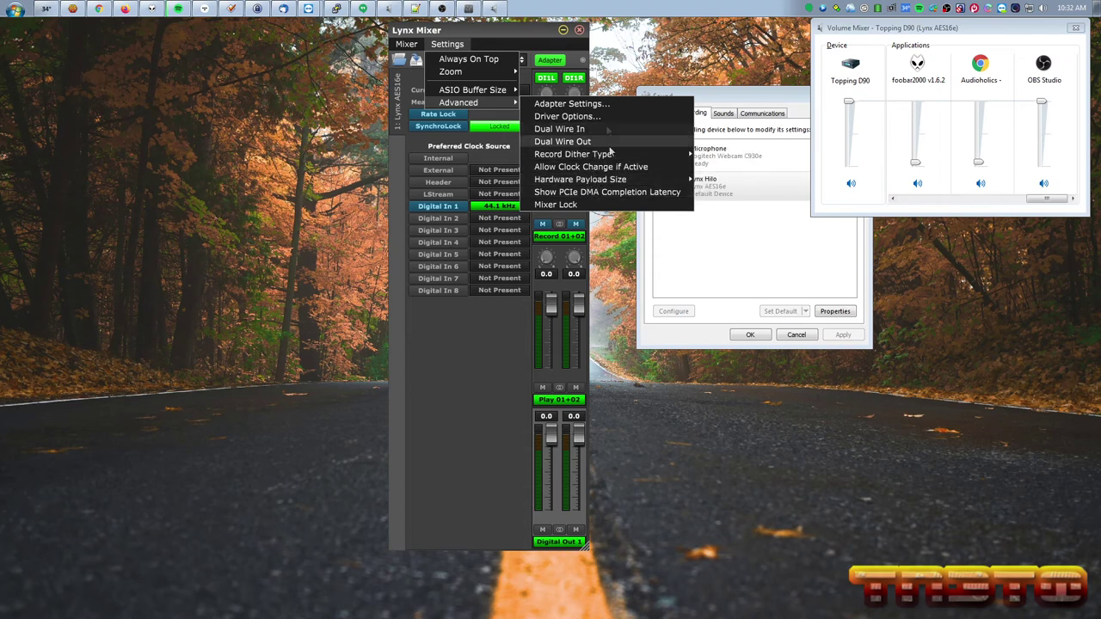
{"action": "mouse_move", "coordinate": [616, 158]}
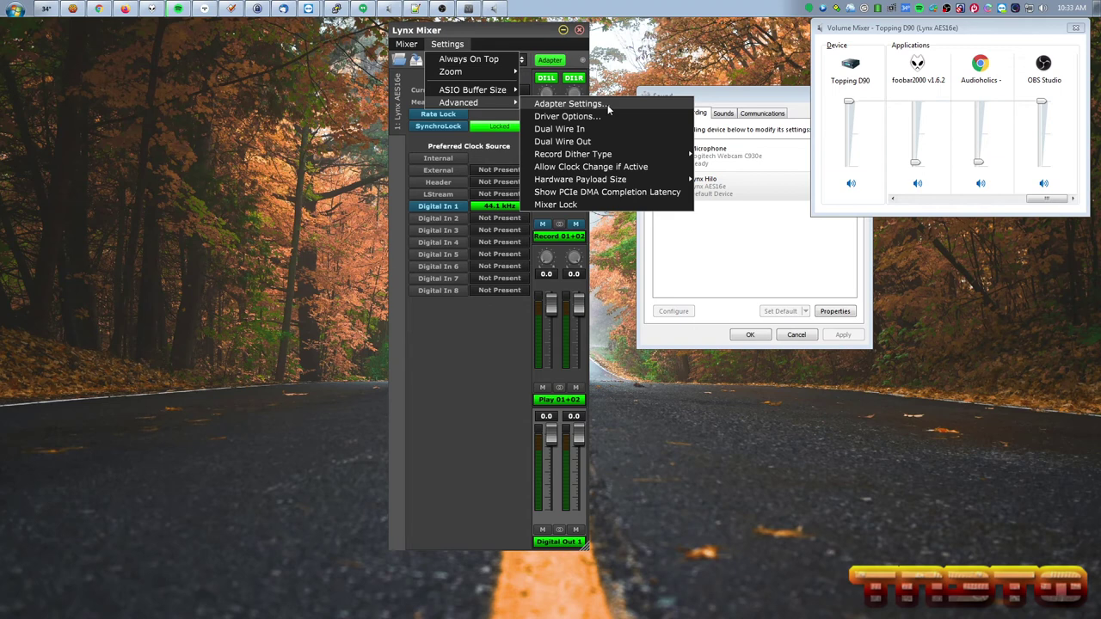
{"action": "left_click", "coordinate": [727, 123]}
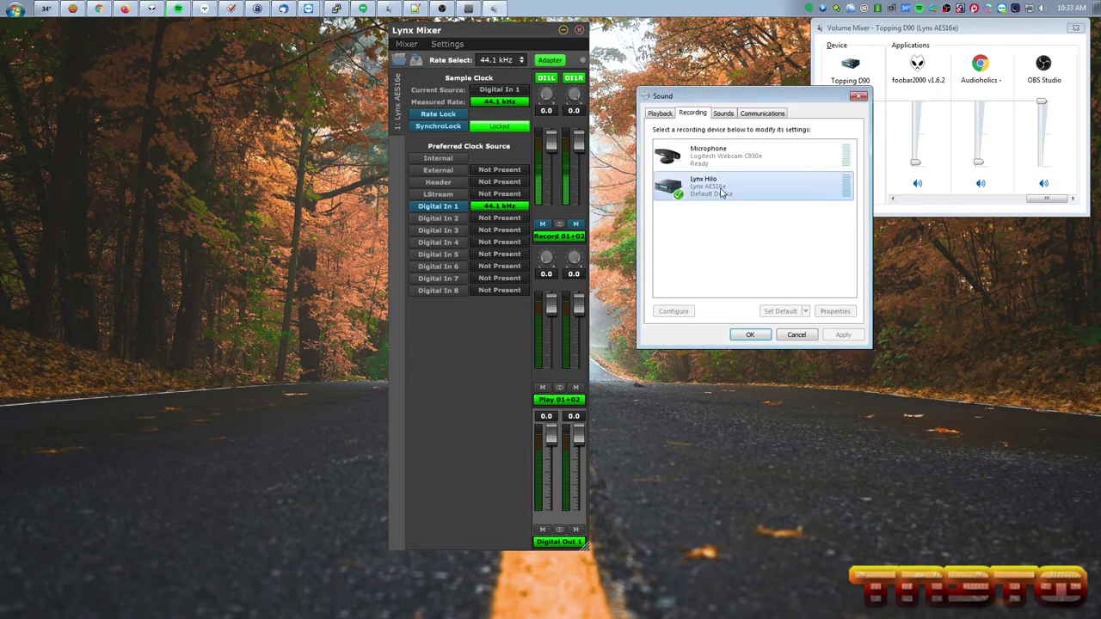
Compare the Windows playback and recording device lists, ending on the playback devices
{"action": "left_click", "coordinate": [722, 114]}
{"action": "left_click", "coordinate": [659, 114]}
{"action": "left_click", "coordinate": [714, 160]}
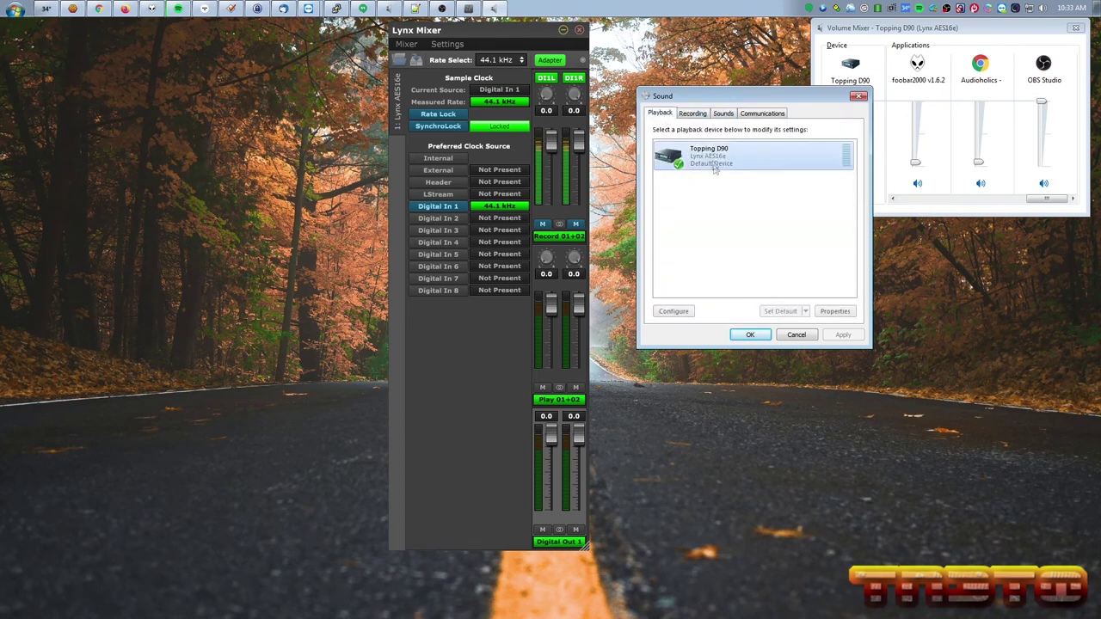
{"action": "left_click", "coordinate": [693, 113]}
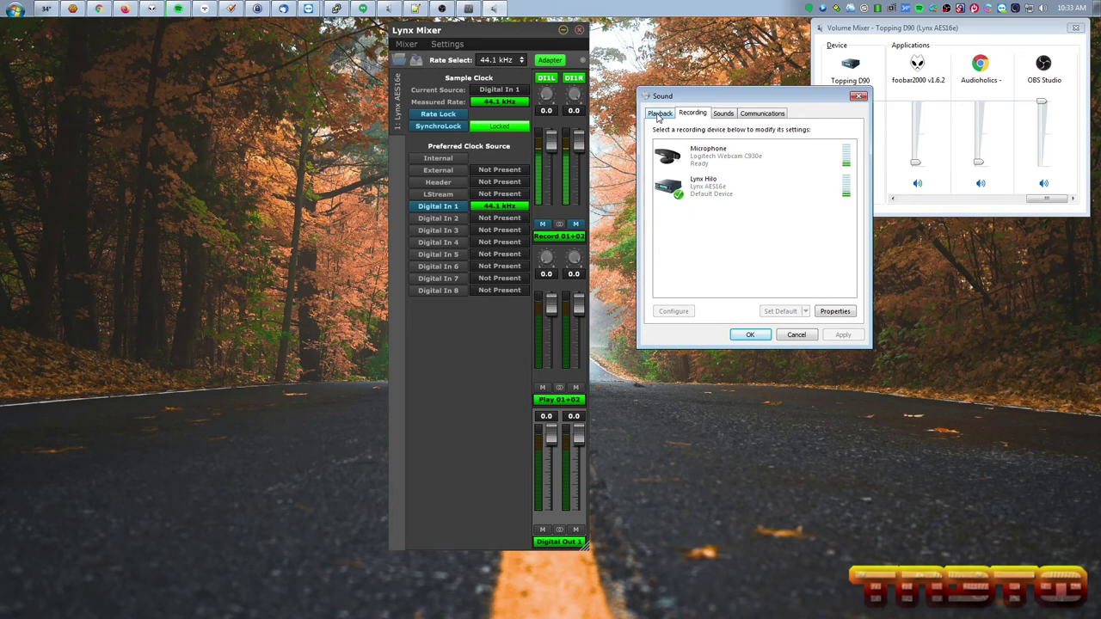
{"action": "left_click", "coordinate": [657, 116]}
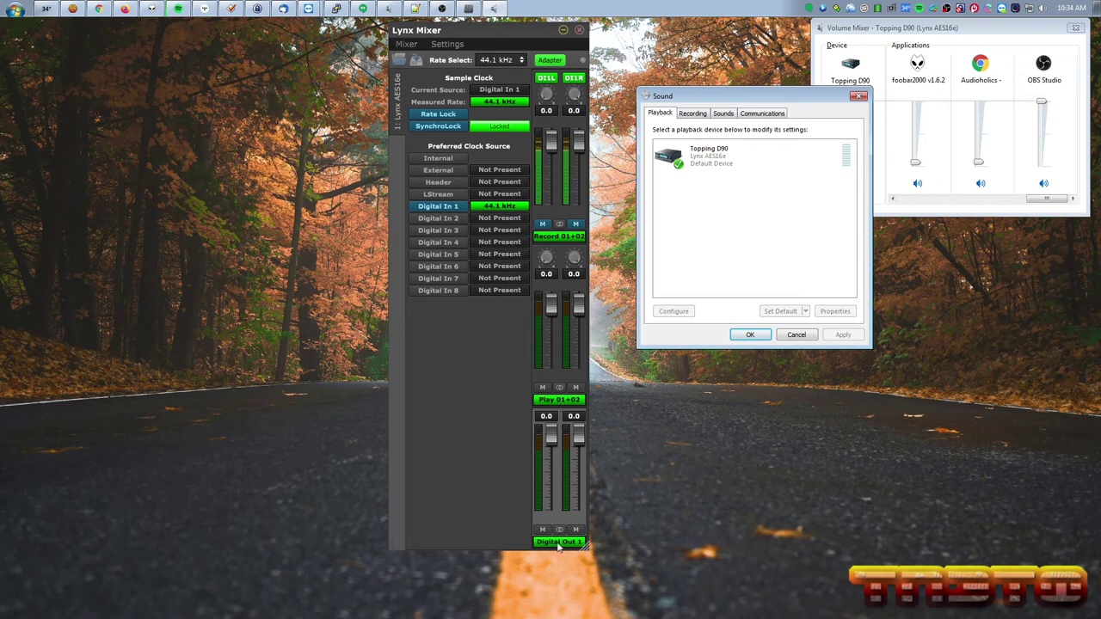
Close Lynx Mixer and move the Windows Sound dialog to the upper middle of the desktop
{"action": "left_click", "coordinate": [566, 239]}
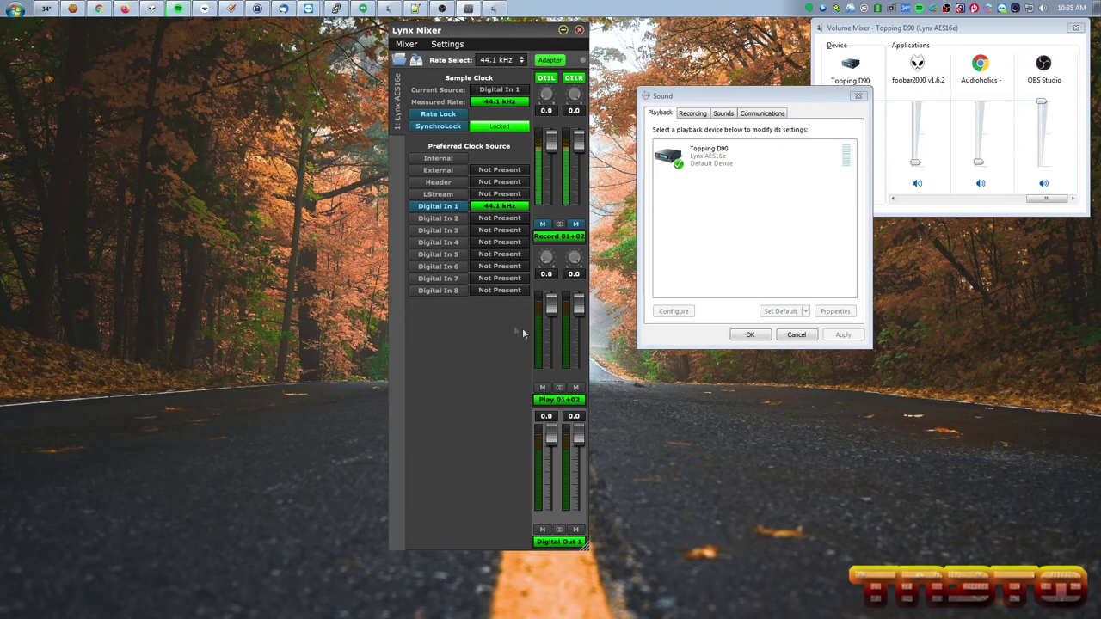
{"action": "left_click", "coordinate": [448, 45]}
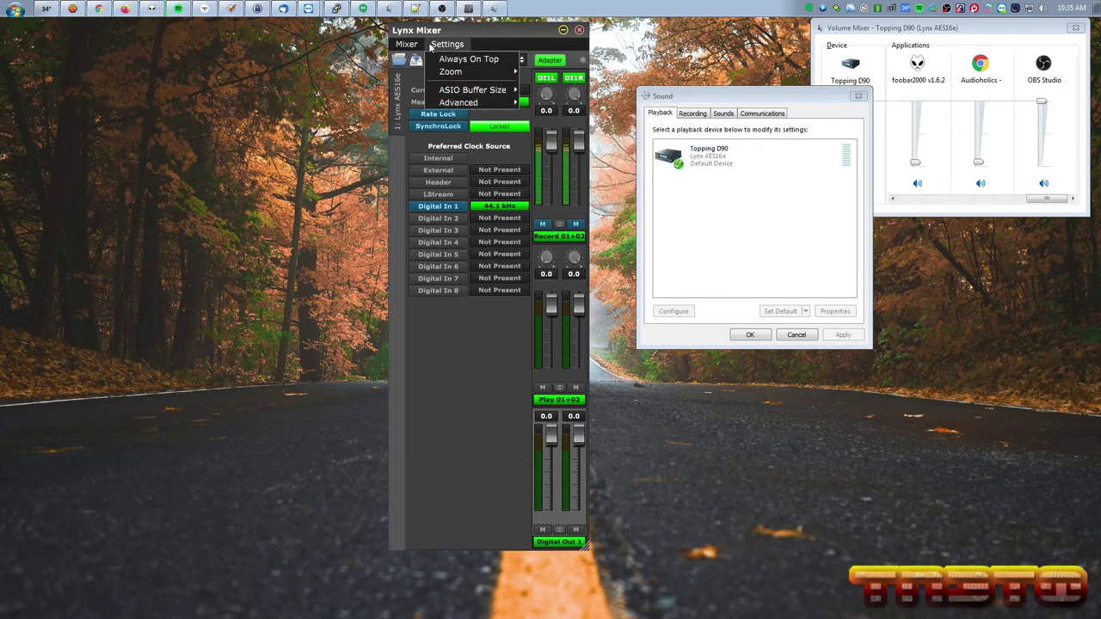
{"action": "left_click", "coordinate": [492, 36]}
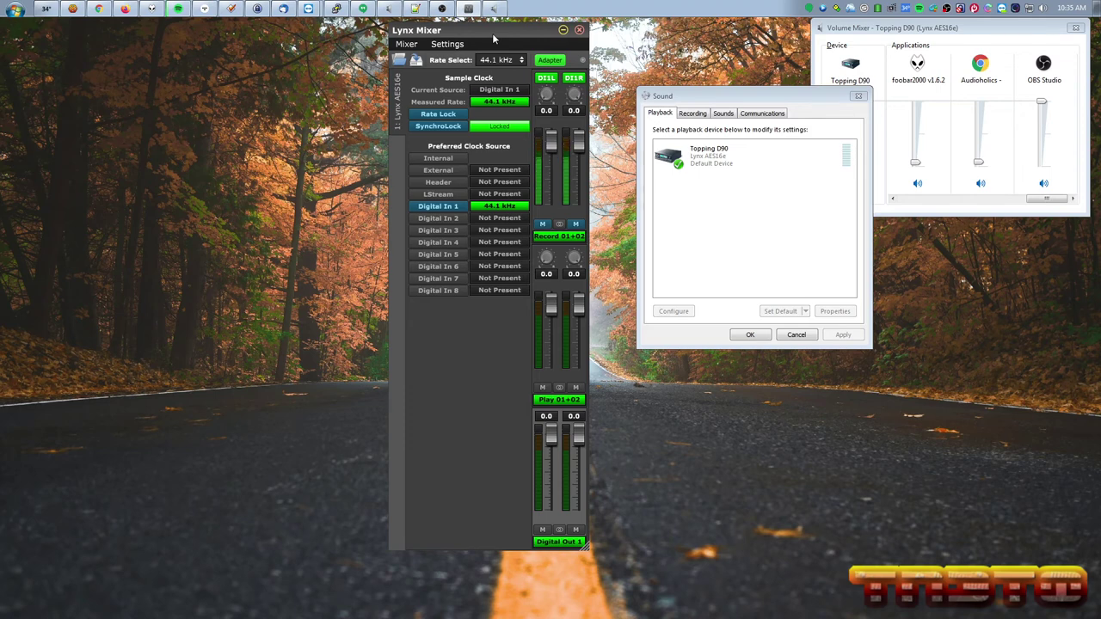
{"action": "left_click", "coordinate": [580, 31]}
{"action": "left_click_drag", "start_coordinate": [712, 93], "coordinate": [512, 65]}
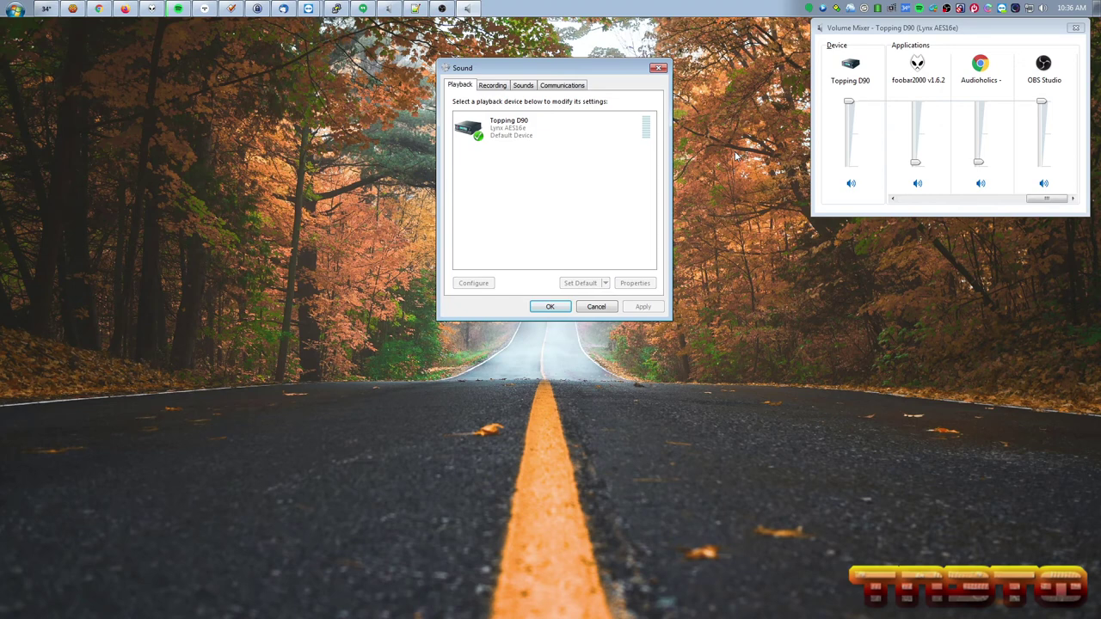
Check the Topping D90's levels, enhancements, default format and exclusive mode options, and cancel its properties
{"action": "left_click", "coordinate": [524, 122]}
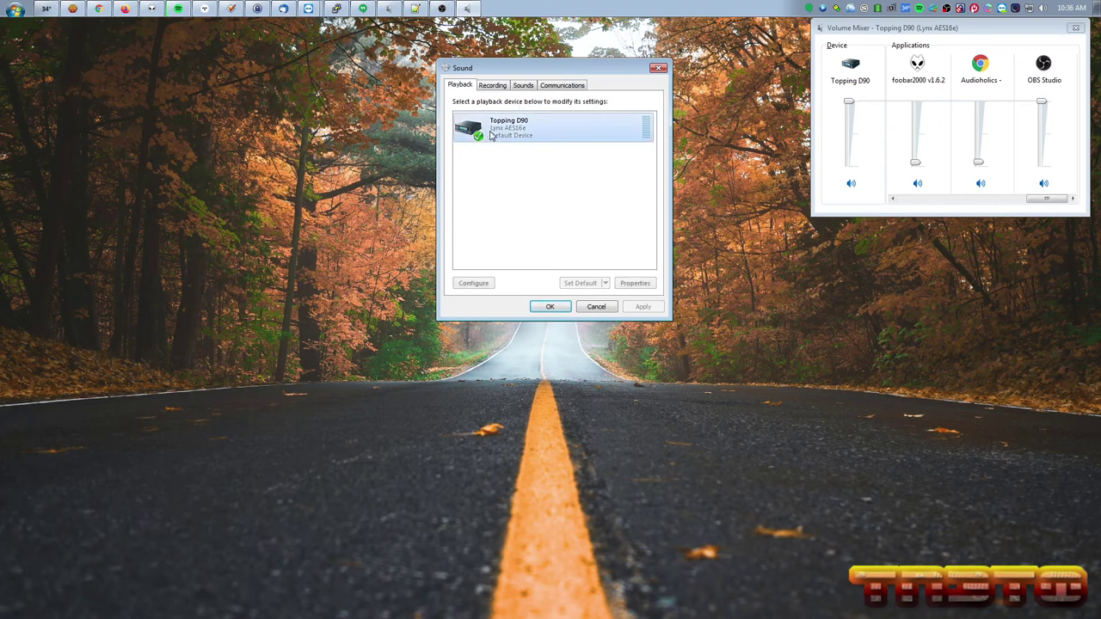
{"action": "left_click", "coordinate": [636, 283]}
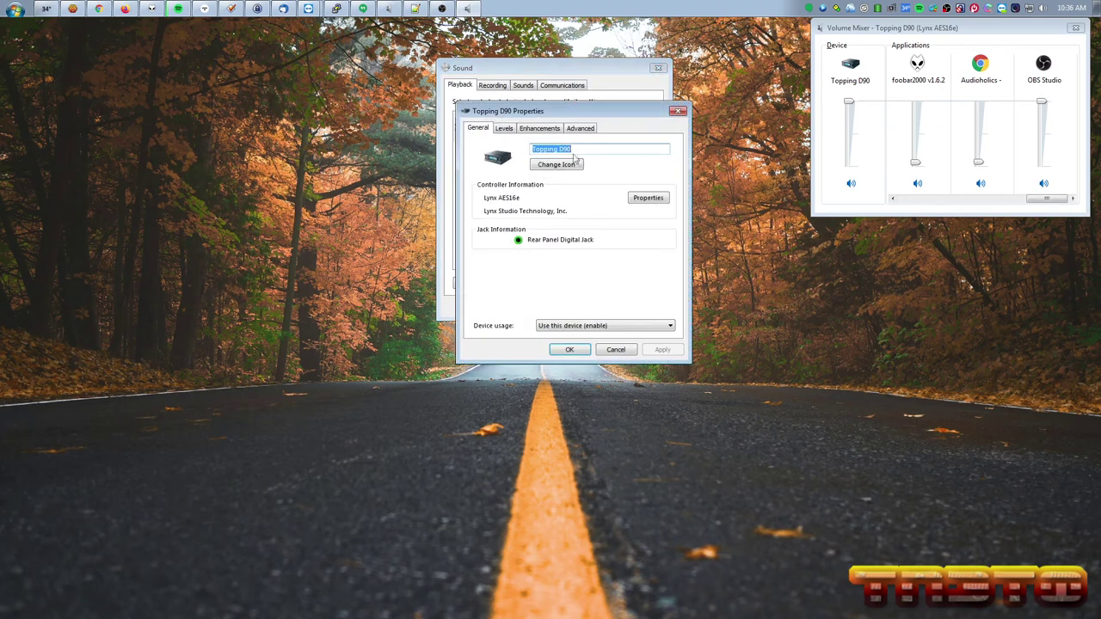
{"action": "left_click", "coordinate": [505, 129]}
{"action": "left_click", "coordinate": [541, 129]}
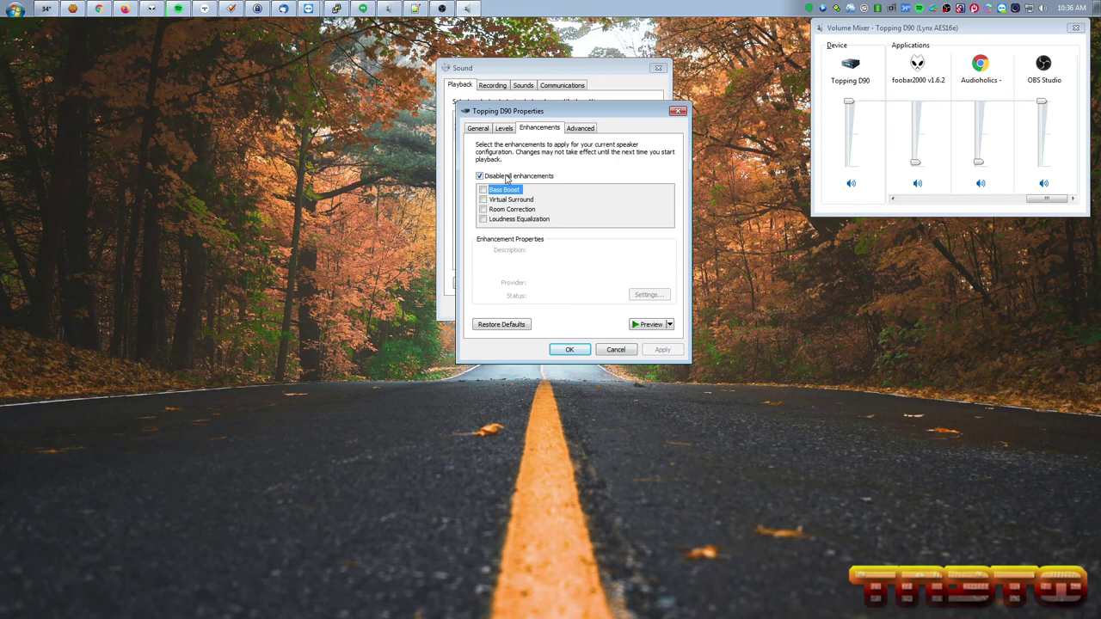
{"action": "left_click", "coordinate": [577, 129]}
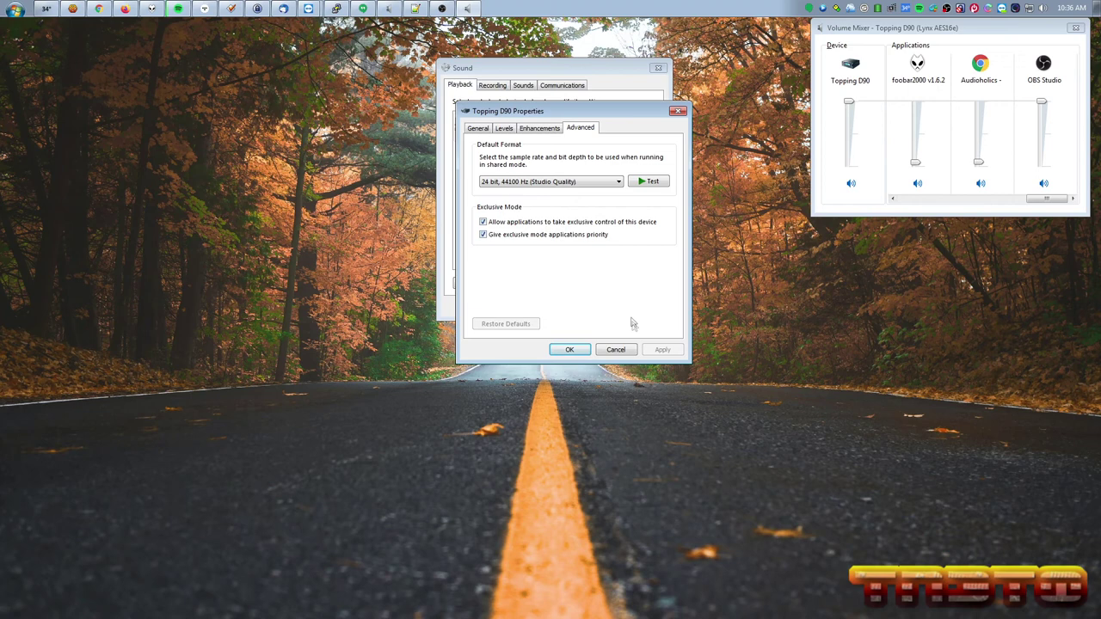
{"action": "key", "text": "Escape"}
Check the Lynx Hilo's entry among the recording devices and return to the playback devices
{"action": "key", "text": "ctrl+Tab"}
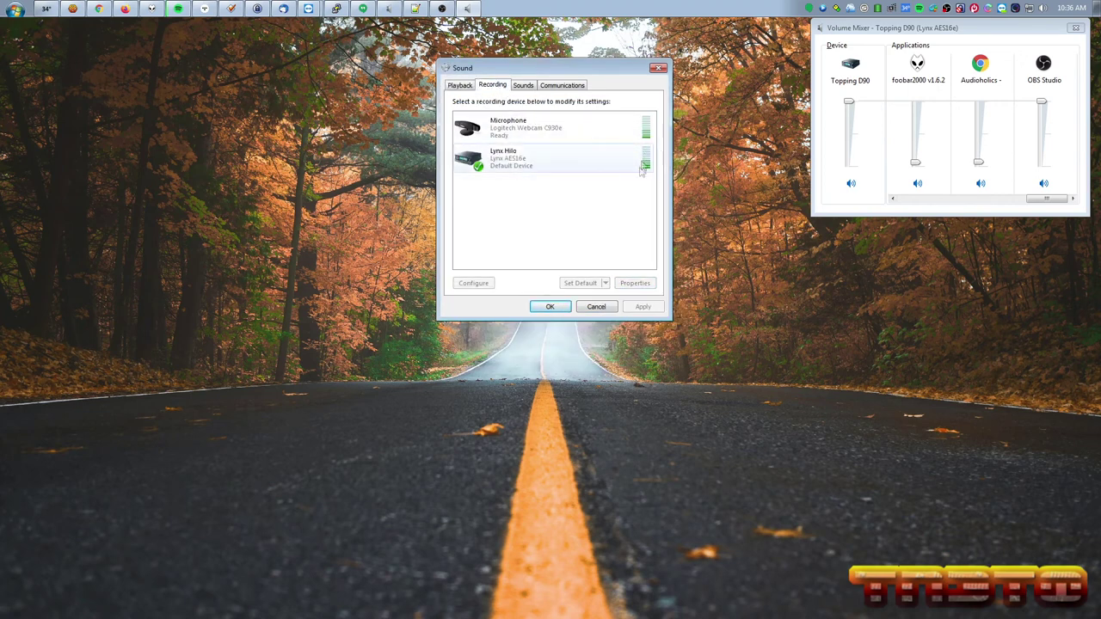
{"action": "left_click", "coordinate": [606, 161]}
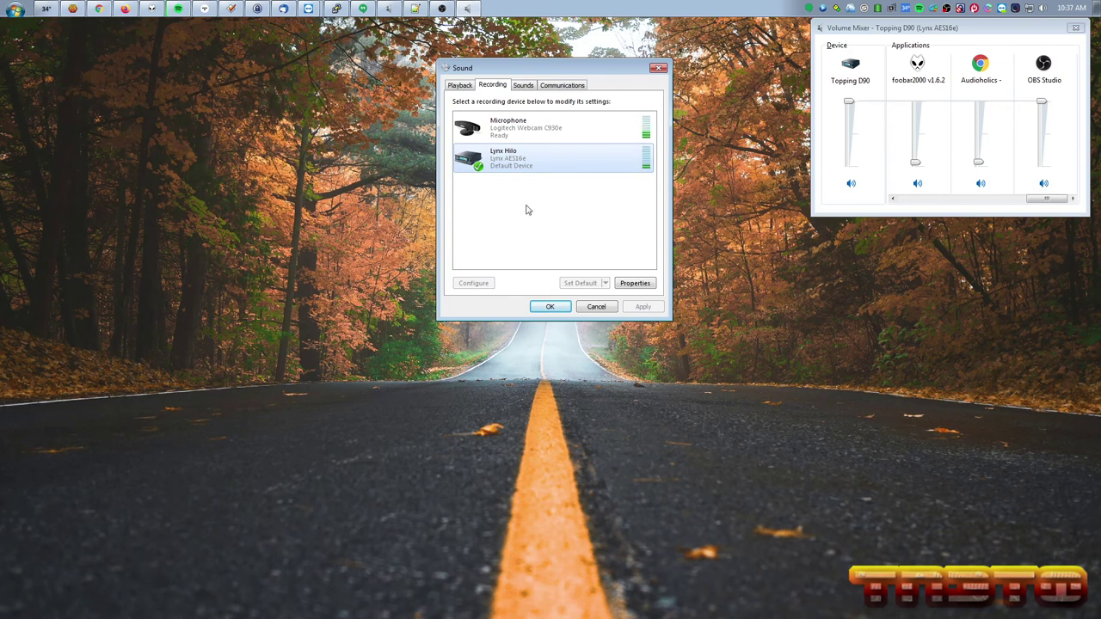
{"action": "left_click", "coordinate": [459, 85]}
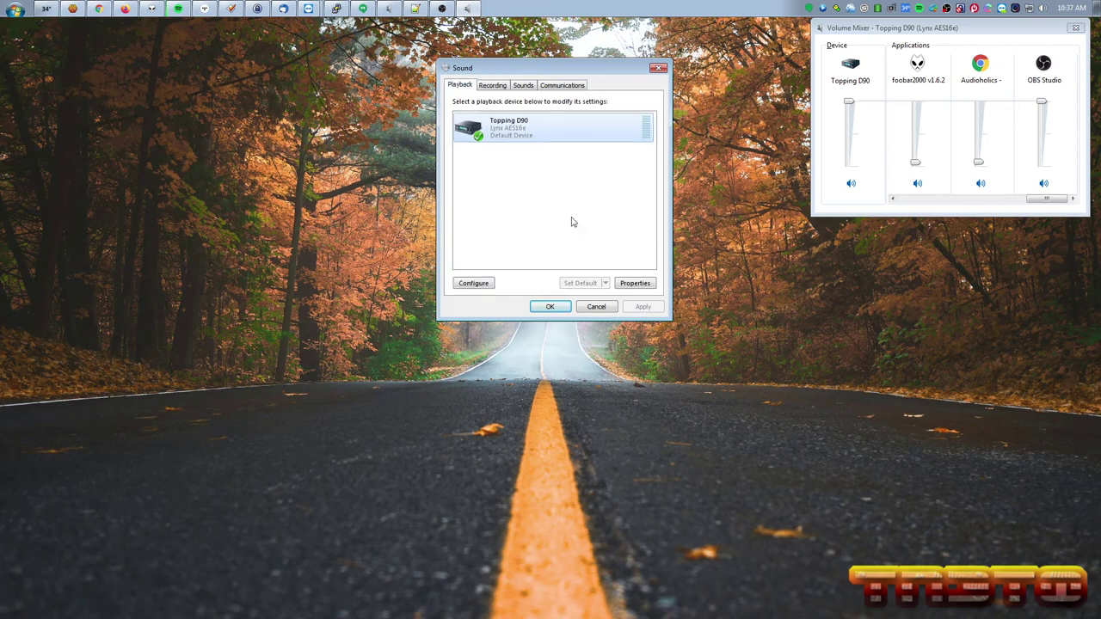
Show the disabled playback devices, hide them again, and bring up the recording devices
{"action": "right_click", "coordinate": [521, 161]}
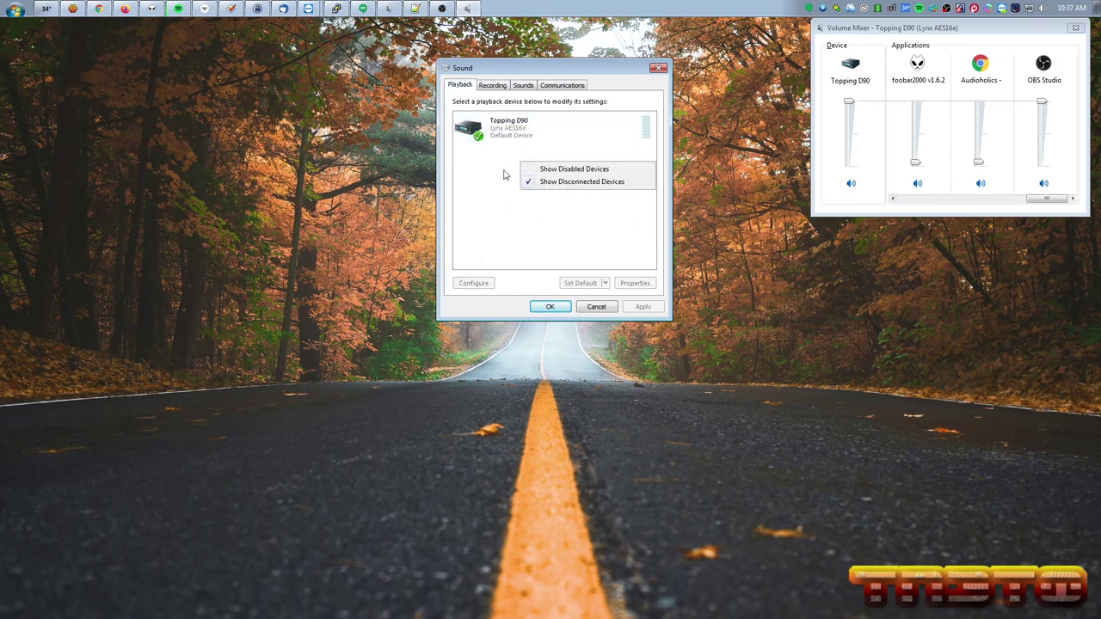
{"action": "left_click", "coordinate": [568, 168]}
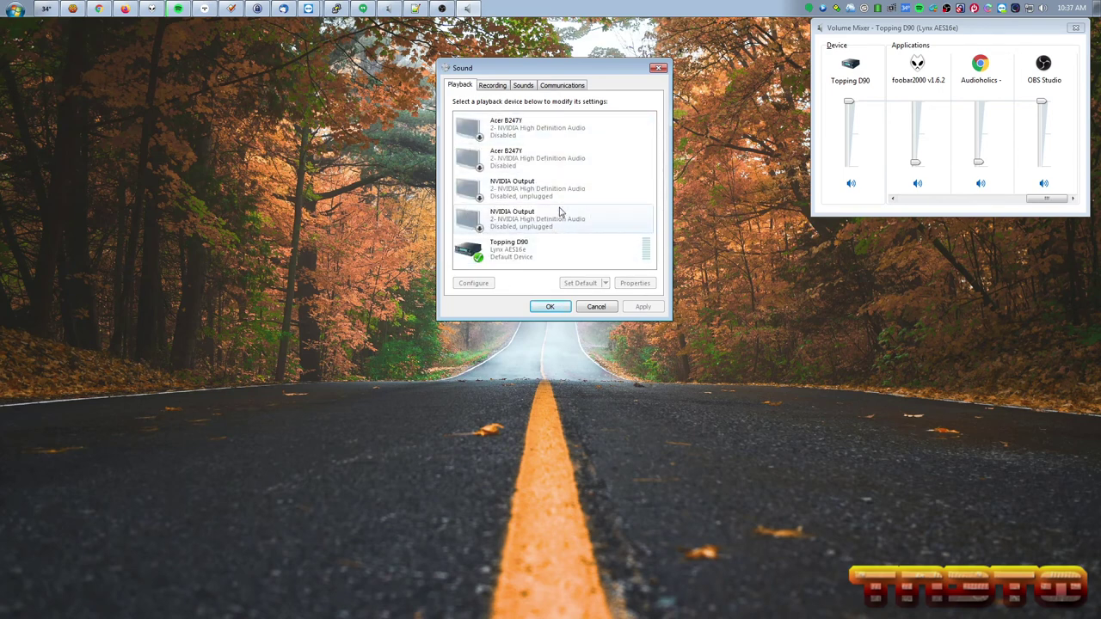
{"action": "right_click", "coordinate": [524, 267]}
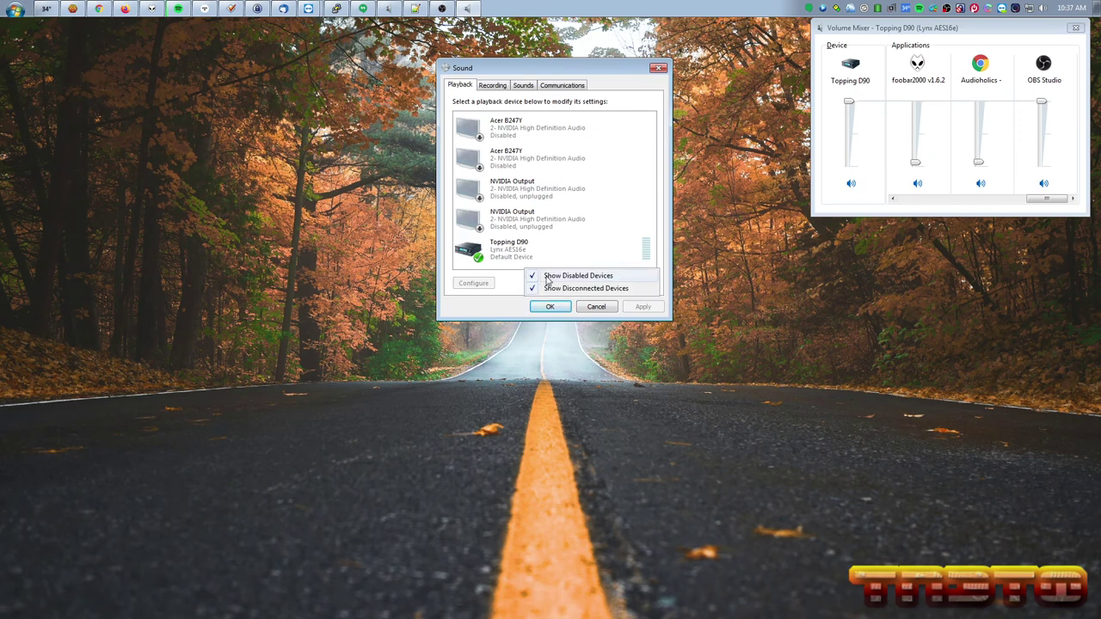
{"action": "left_click", "coordinate": [547, 276]}
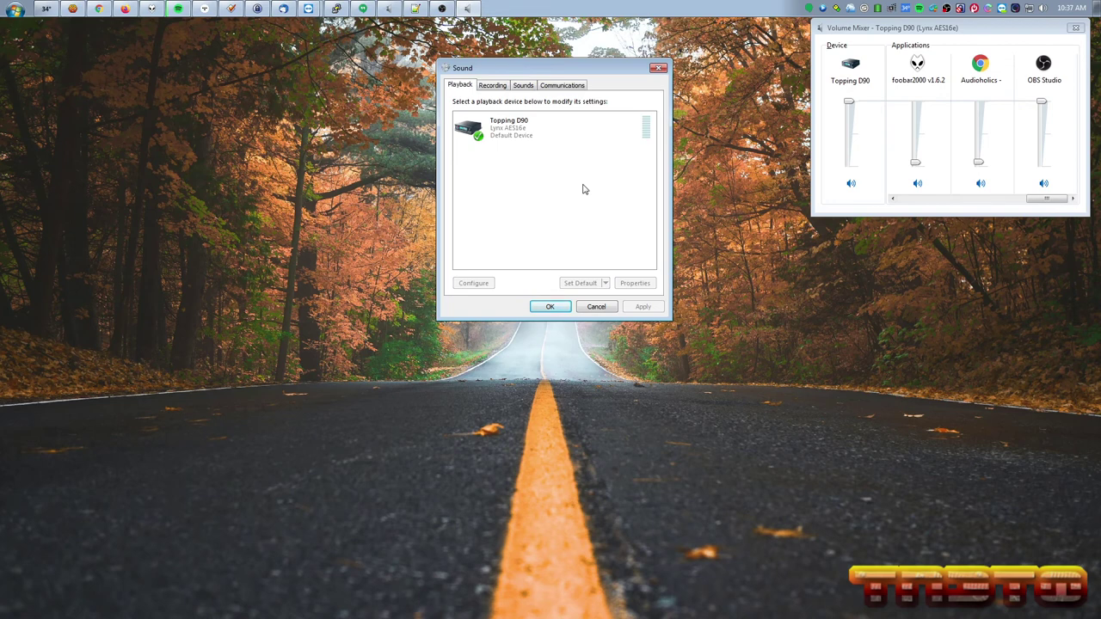
{"action": "left_click", "coordinate": [500, 88]}
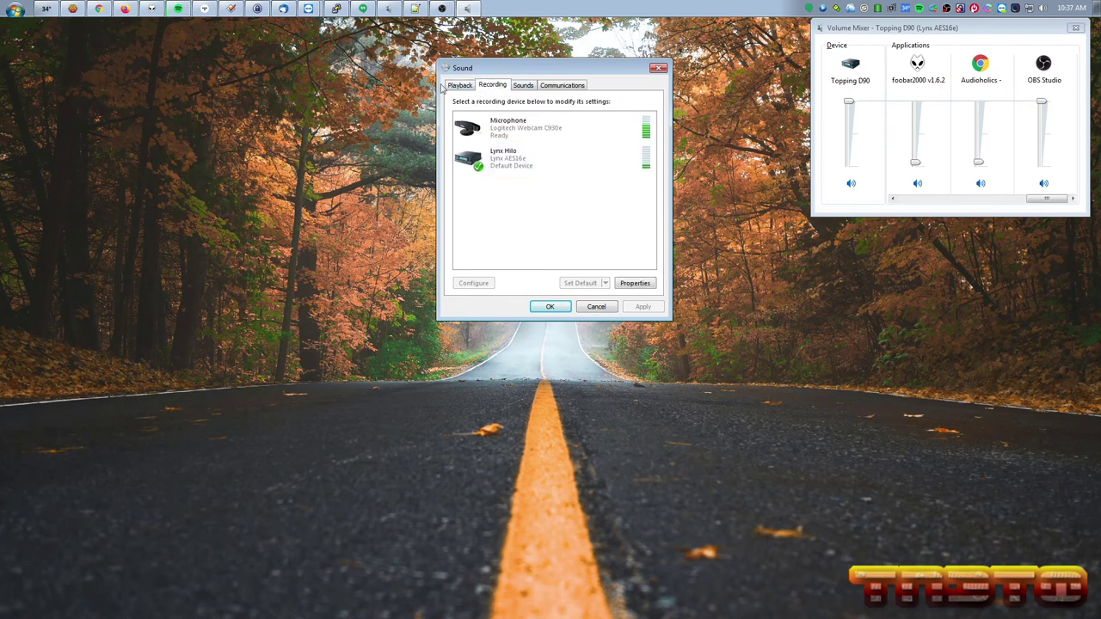
Check the webcam microphone and Lynx Hilo recording levels, and move the Sound dialog slightly upward
{"action": "left_click", "coordinate": [529, 127]}
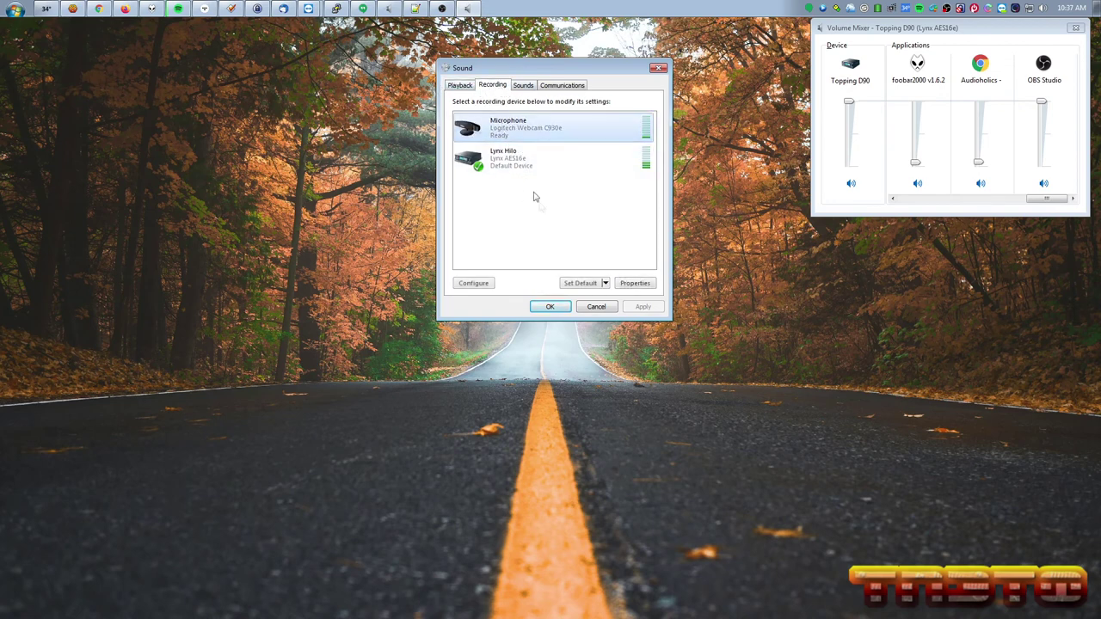
{"action": "left_click", "coordinate": [543, 219]}
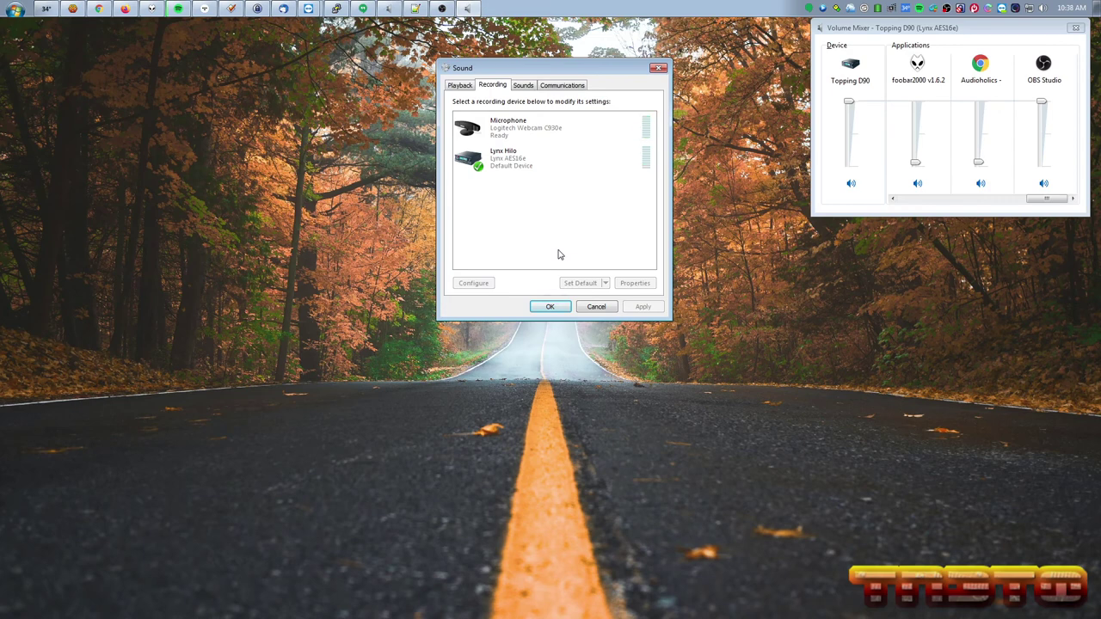
{"action": "key", "text": "Home"}
{"action": "left_click", "coordinate": [541, 229]}
{"action": "left_click_drag", "start_coordinate": [495, 69], "coordinate": [498, 61]}
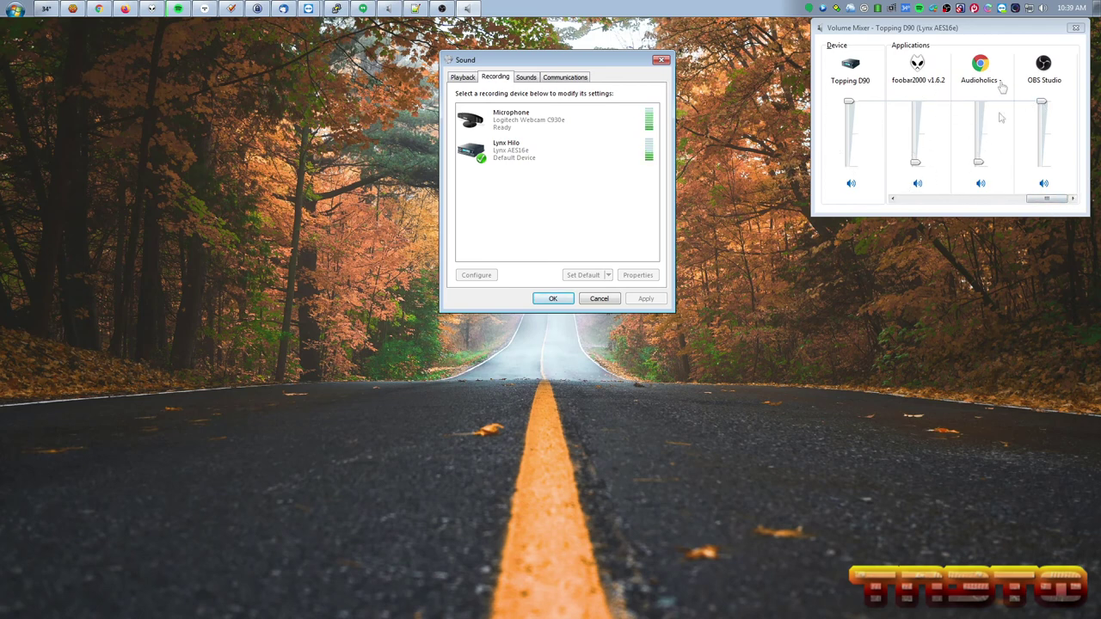
{"action": "left_click", "coordinate": [977, 30]}
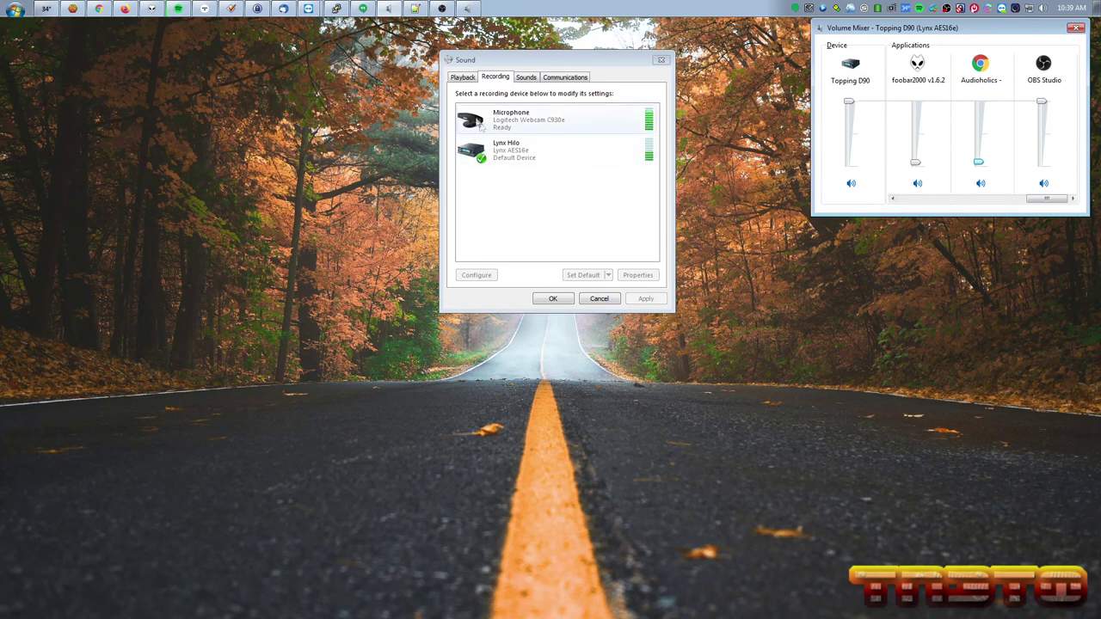
Check the default Topping D90 playback device and the default Lynx Hilo recording device
{"action": "left_click", "coordinate": [470, 79]}
{"action": "left_click", "coordinate": [521, 126]}
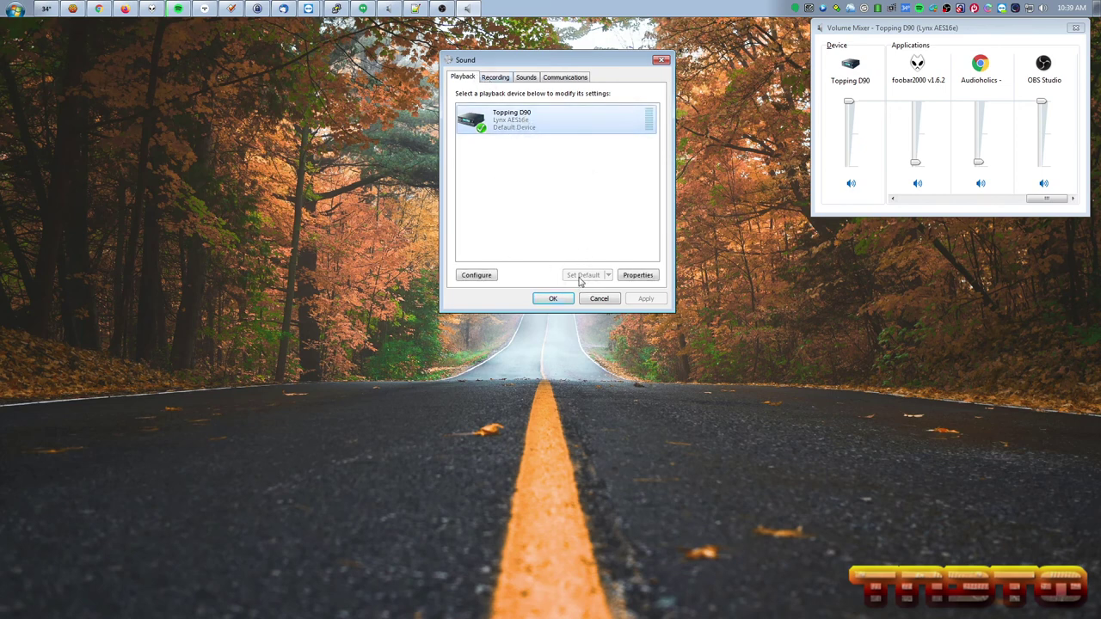
{"action": "left_click", "coordinate": [494, 78]}
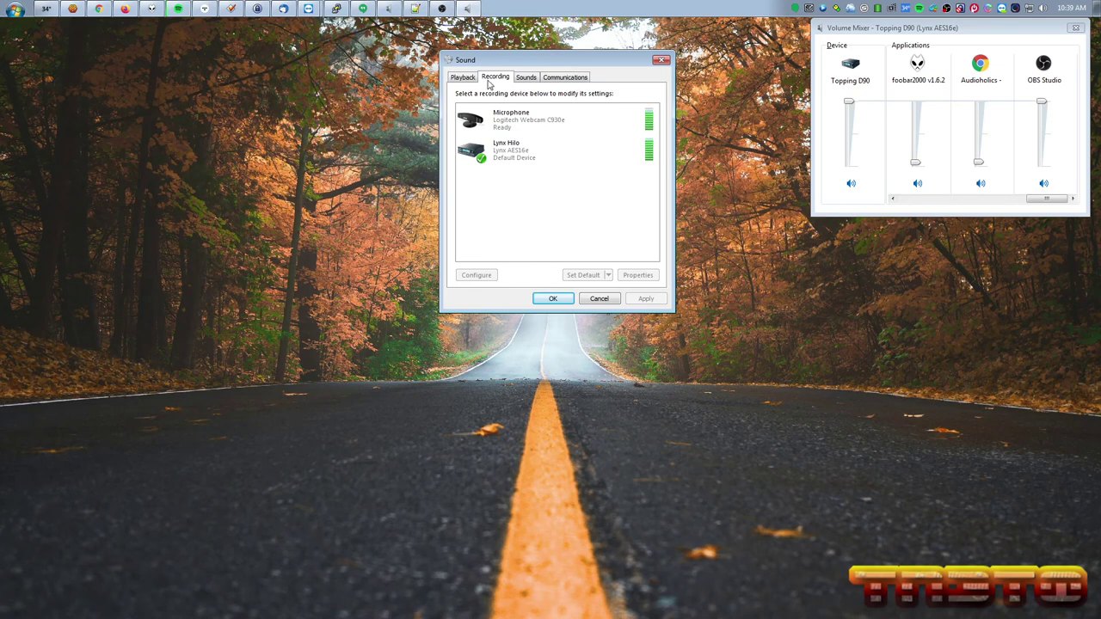
{"action": "left_click", "coordinate": [534, 158]}
{"action": "left_click", "coordinate": [568, 238]}
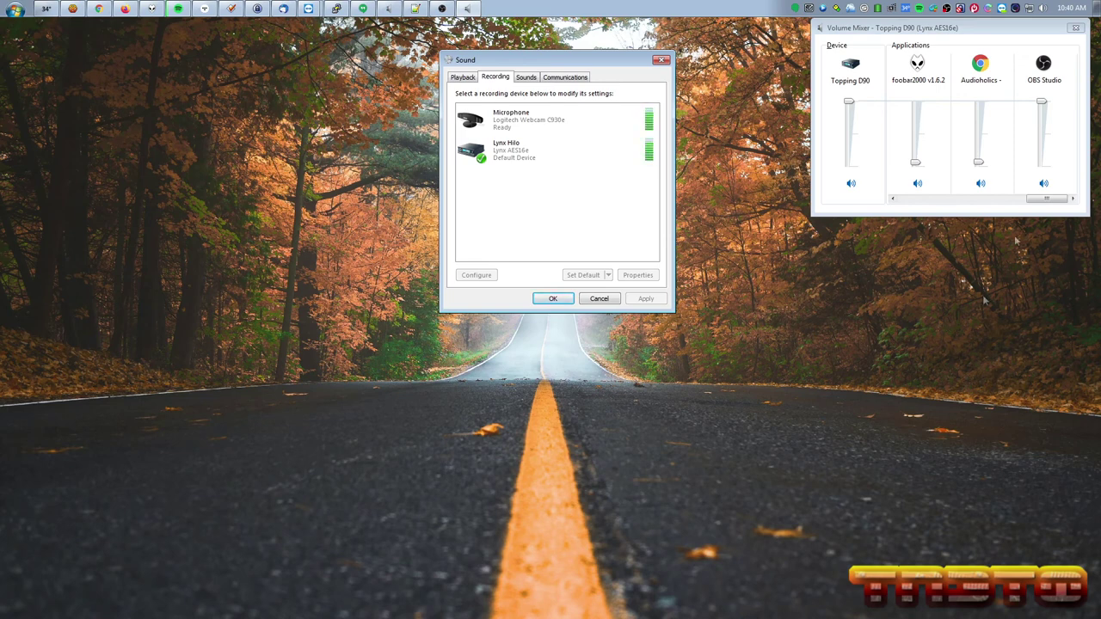
Check the mixer's System Sounds entry, the sound scheme and the communications setting, and close the Sound dialog
{"action": "left_click_drag", "start_coordinate": [1046, 198], "coordinate": [913, 203]}
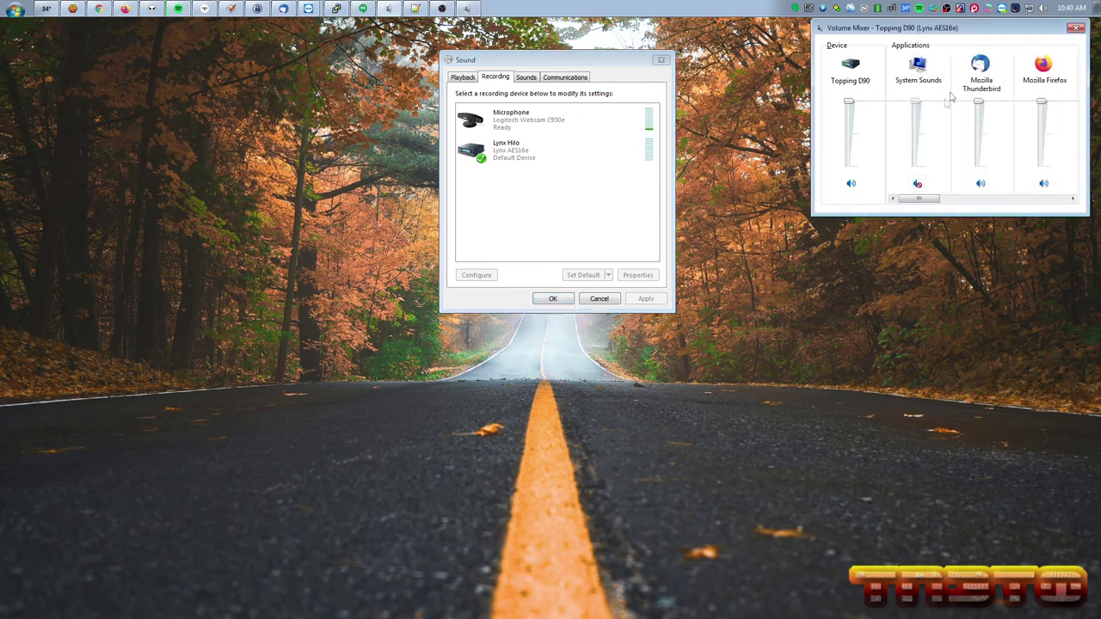
{"action": "left_click", "coordinate": [525, 78]}
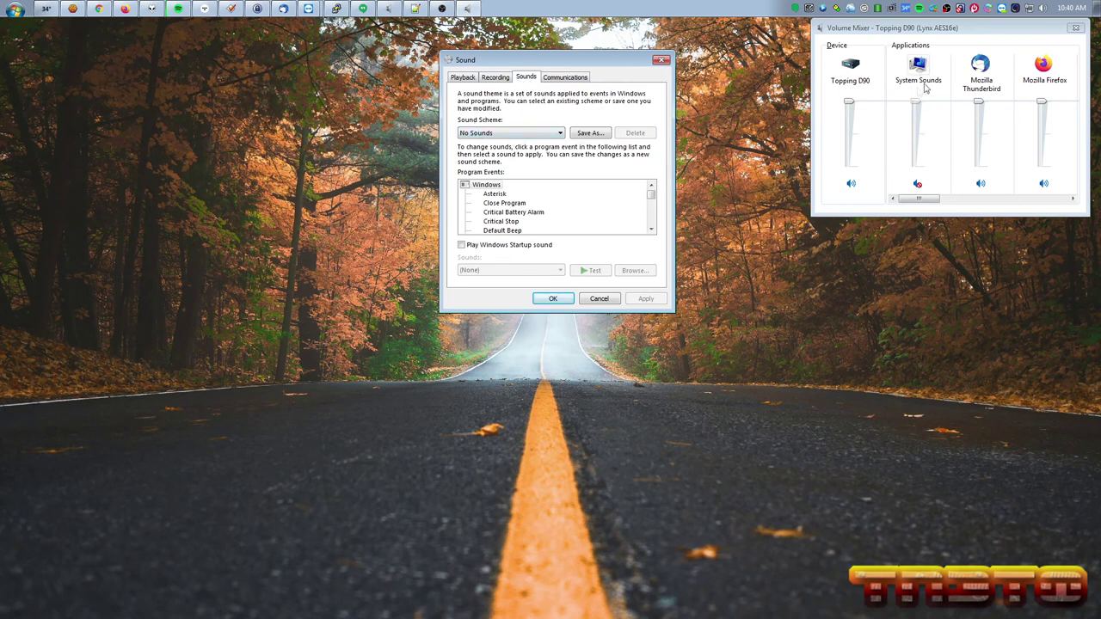
{"action": "left_click", "coordinate": [555, 79]}
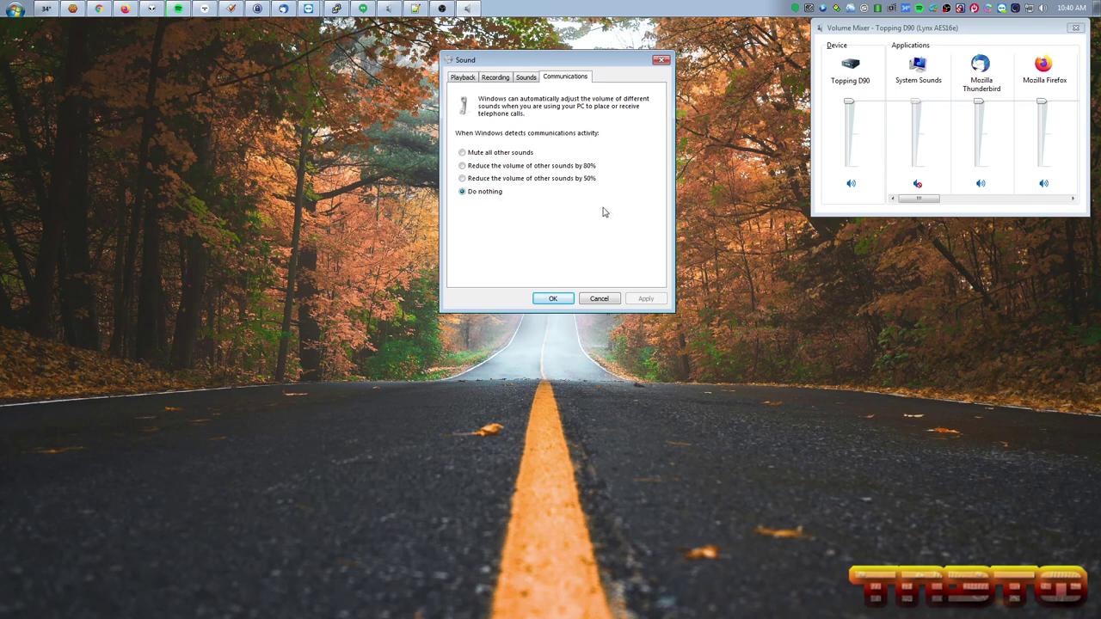
{"action": "left_click", "coordinate": [661, 59]}
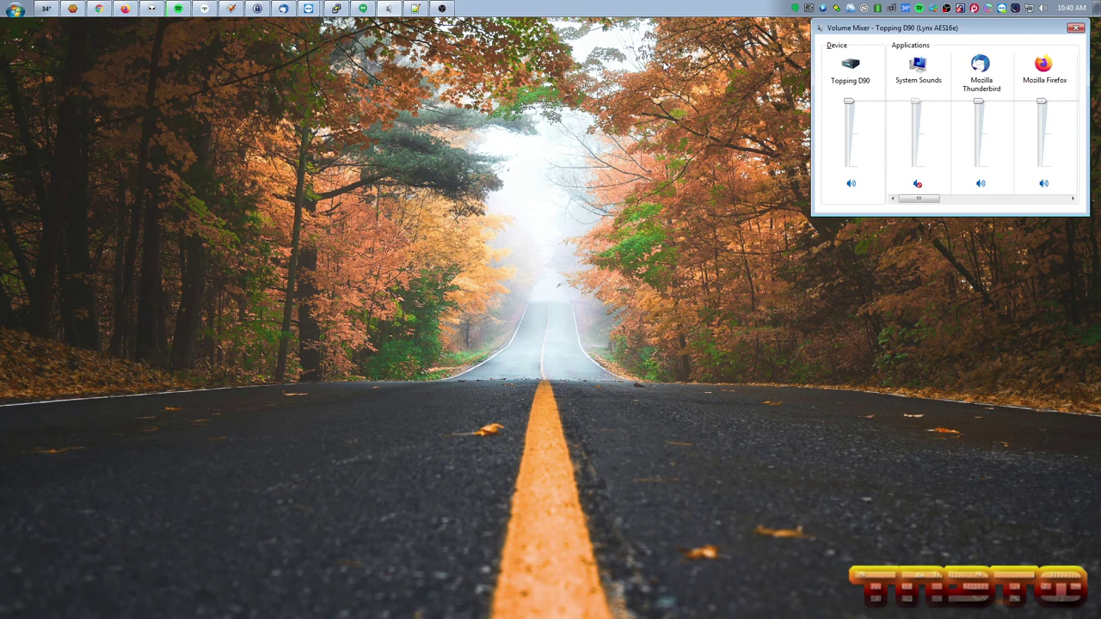
Open Audacity and check its audio host options, keeping Windows WASAPI
{"action": "left_click", "coordinate": [3, 4]}
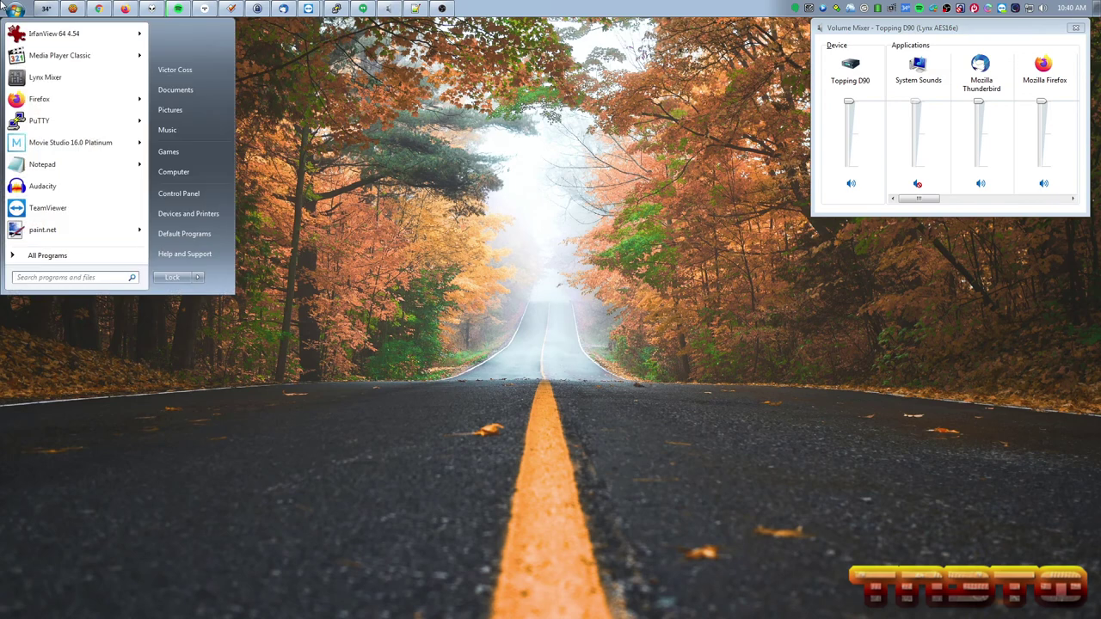
{"action": "left_click", "coordinate": [43, 186]}
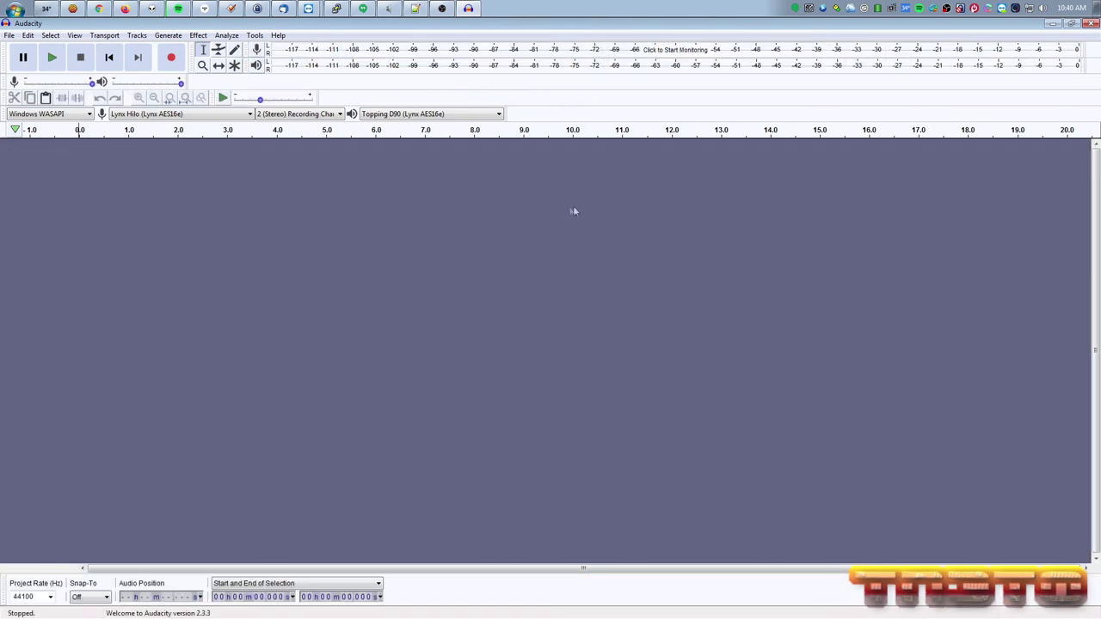
{"action": "left_click", "coordinate": [34, 114]}
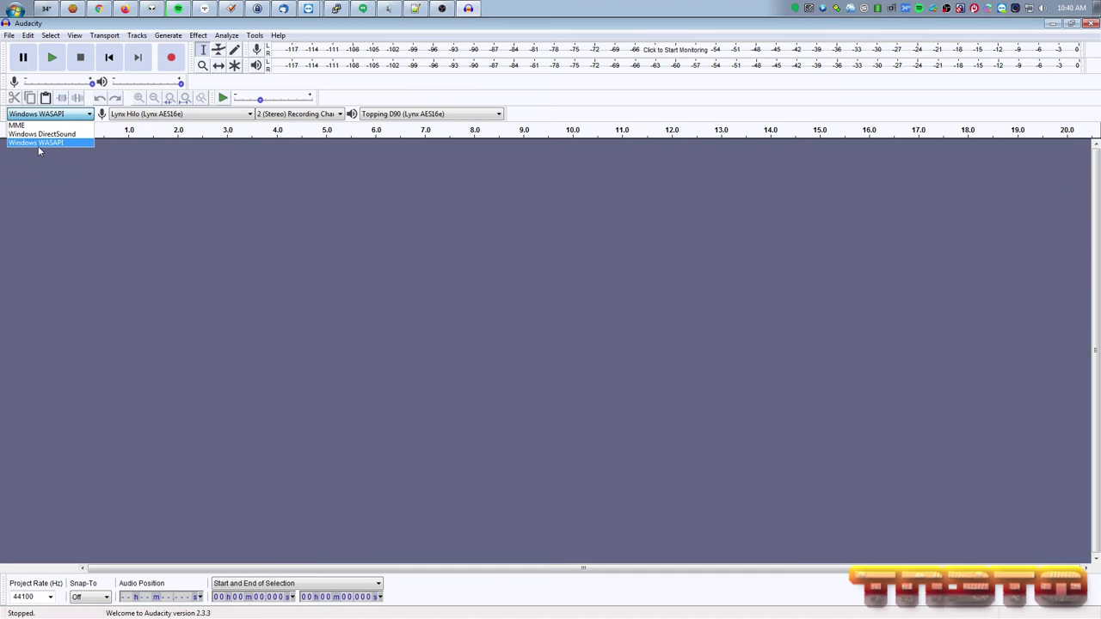
{"action": "left_click", "coordinate": [590, 32]}
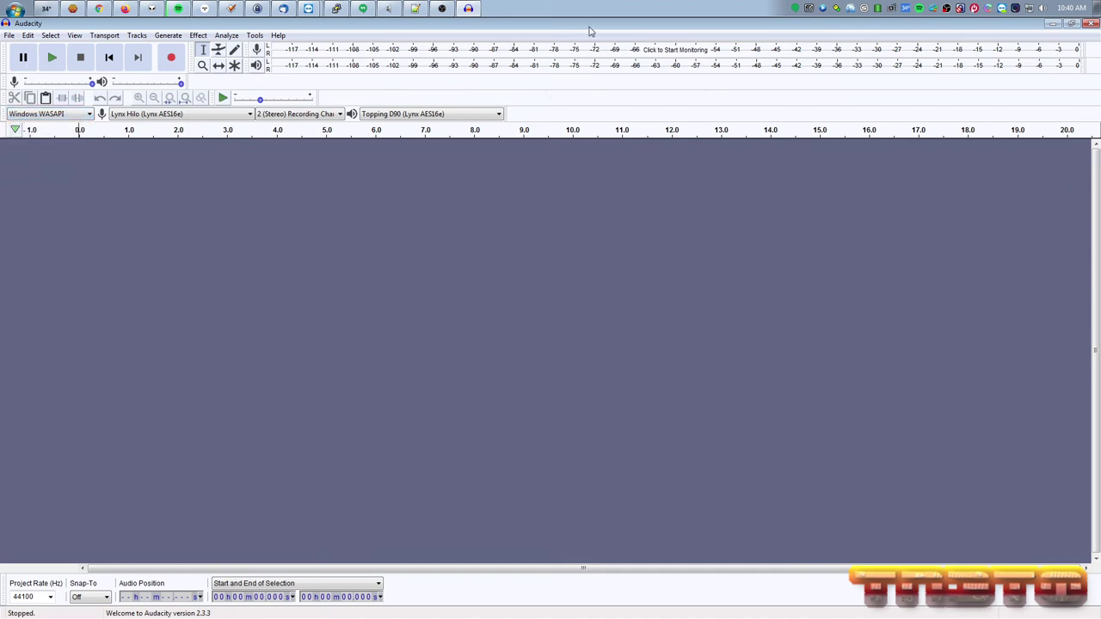
Check Audacity's recording device and channel options, keeping Lynx Hilo (Lynx AES16e) and 2 (Stereo) recording channels
{"action": "left_click", "coordinate": [125, 115]}
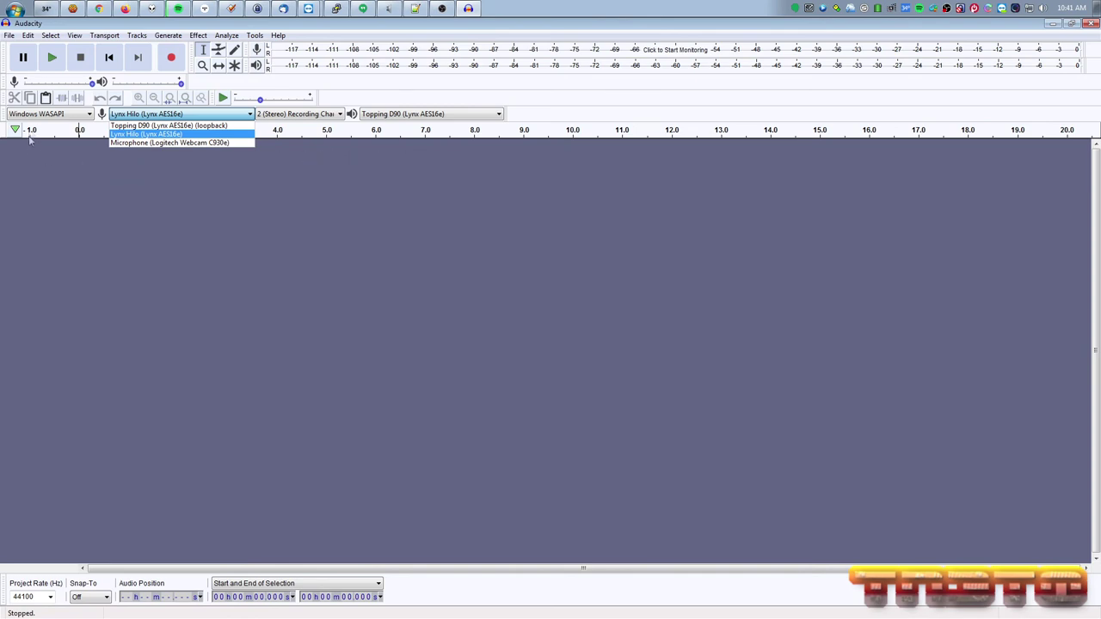
{"action": "key", "text": "Down"}
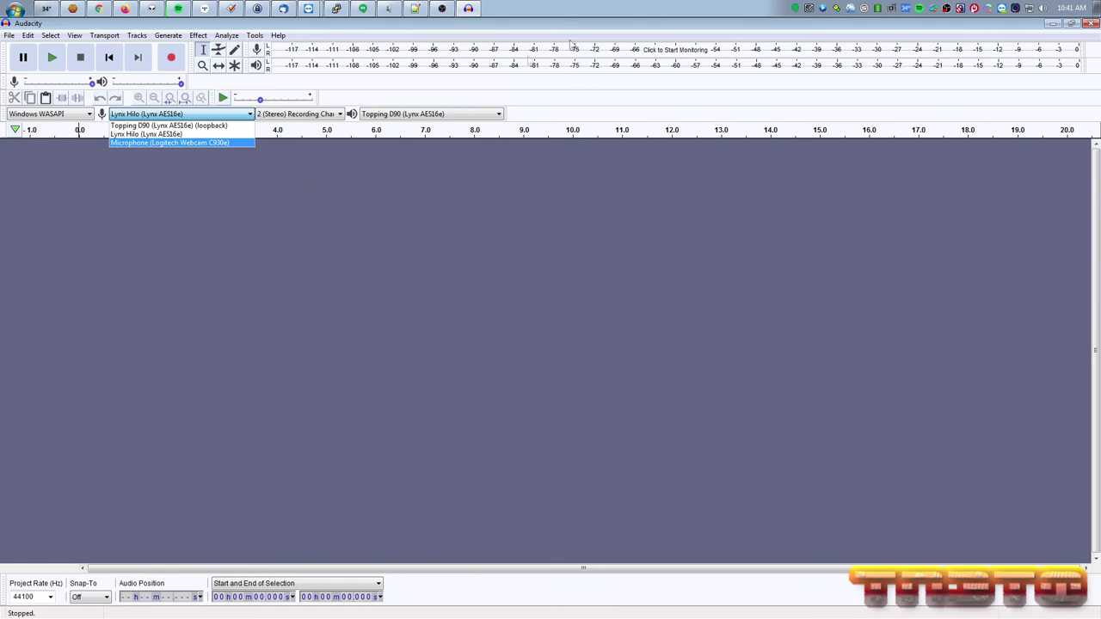
{"action": "left_click", "coordinate": [205, 134]}
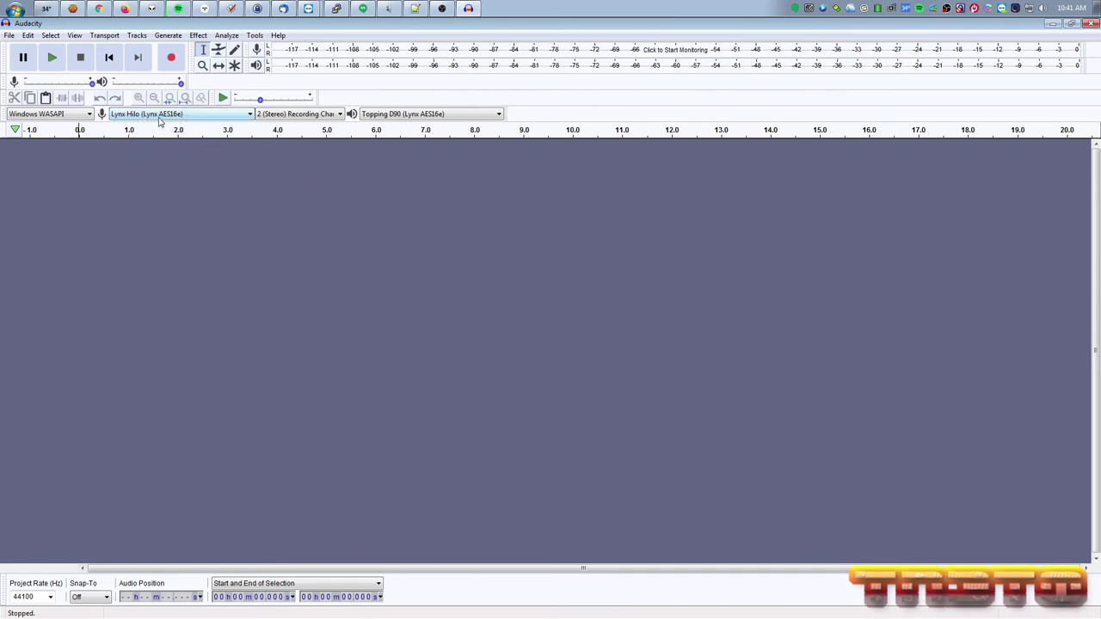
{"action": "left_click", "coordinate": [286, 123]}
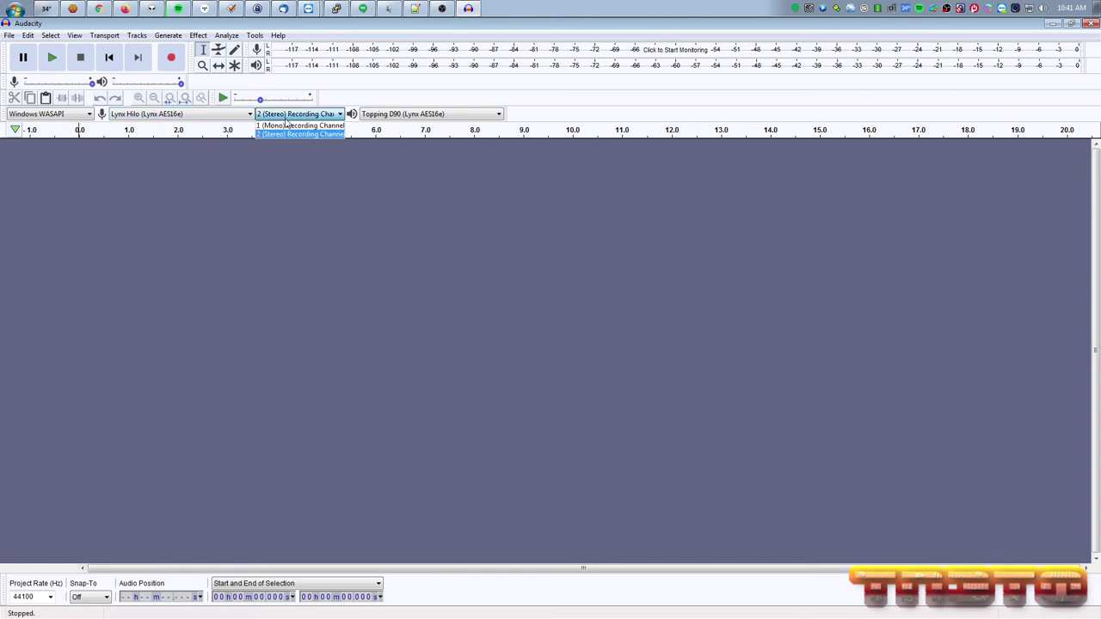
{"action": "left_click", "coordinate": [571, 31]}
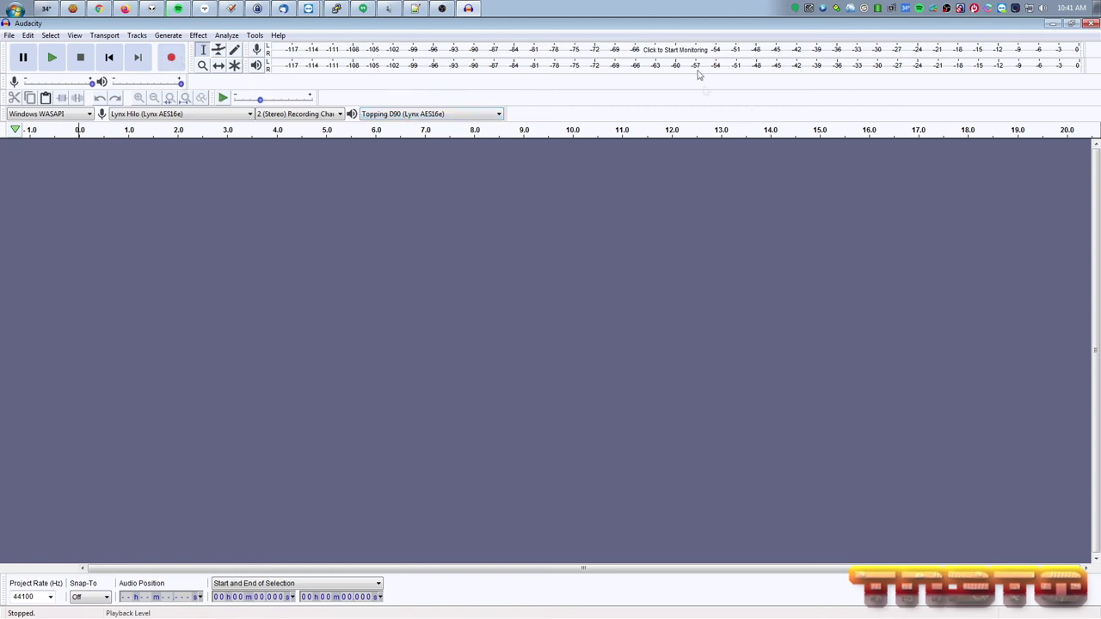
Monitor the input level, record a voice clip about 4.5 seconds long, and play part of it back
{"action": "left_click", "coordinate": [673, 51]}
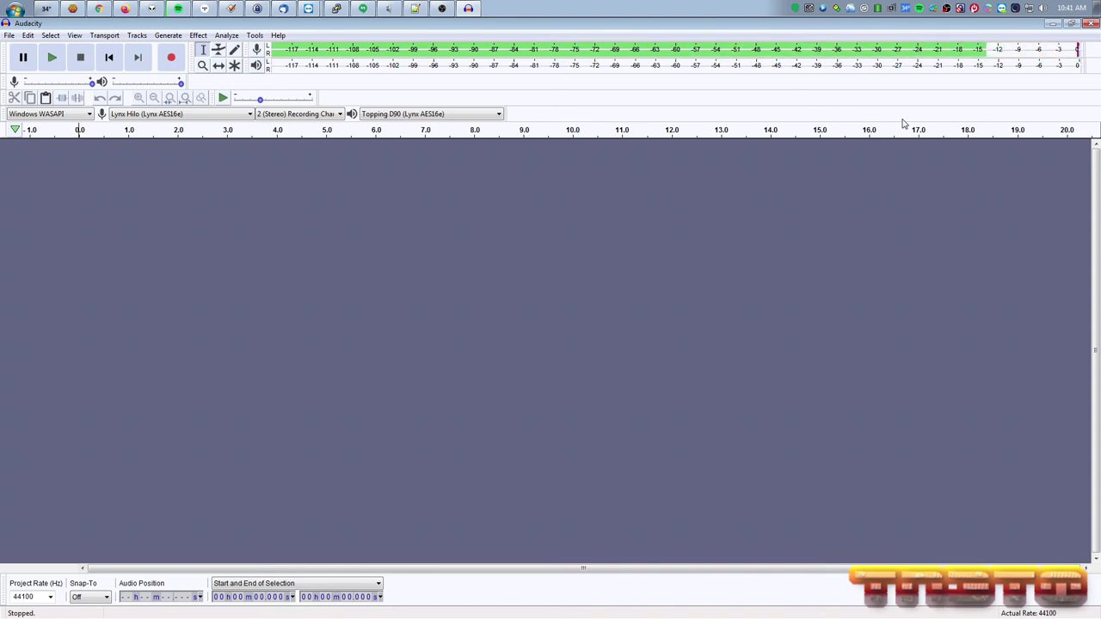
{"action": "key", "text": "r"}
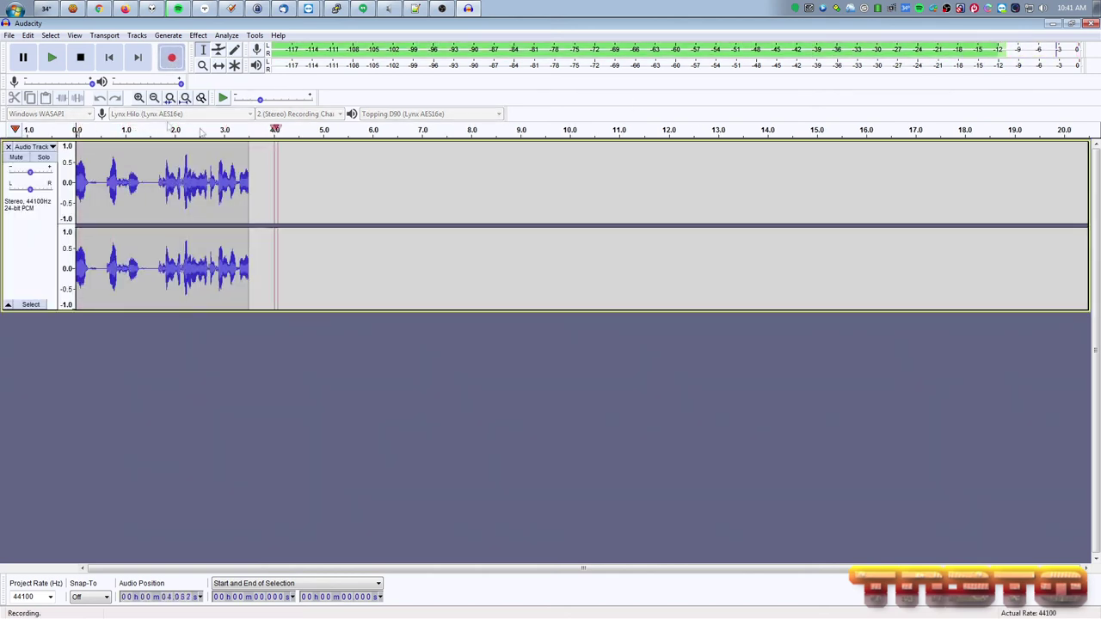
{"action": "left_click", "coordinate": [82, 60]}
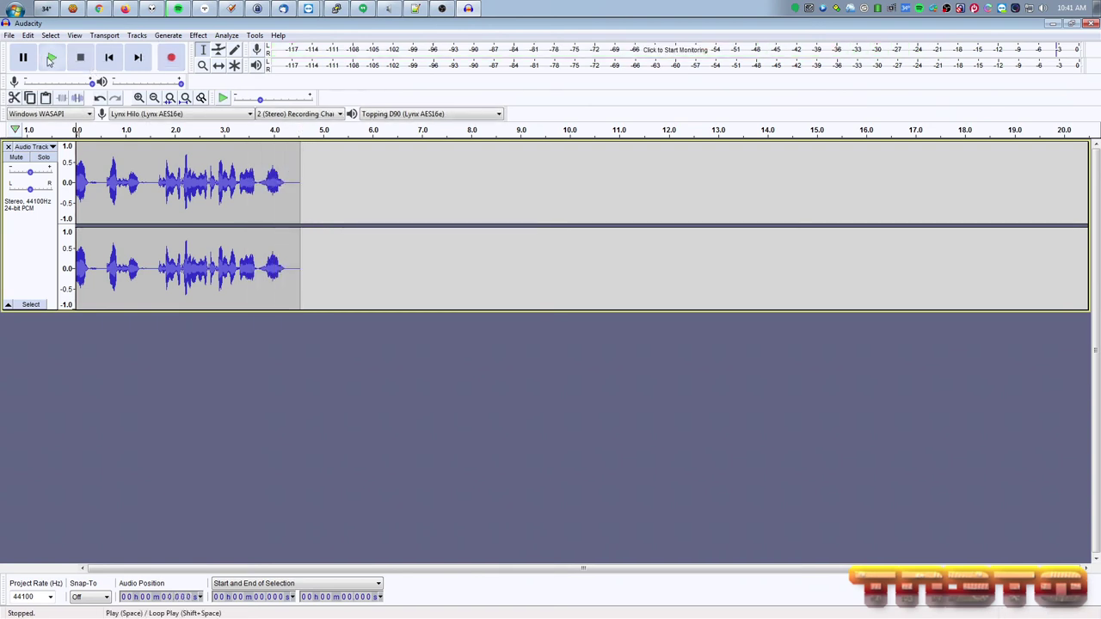
{"action": "left_click", "coordinate": [50, 58]}
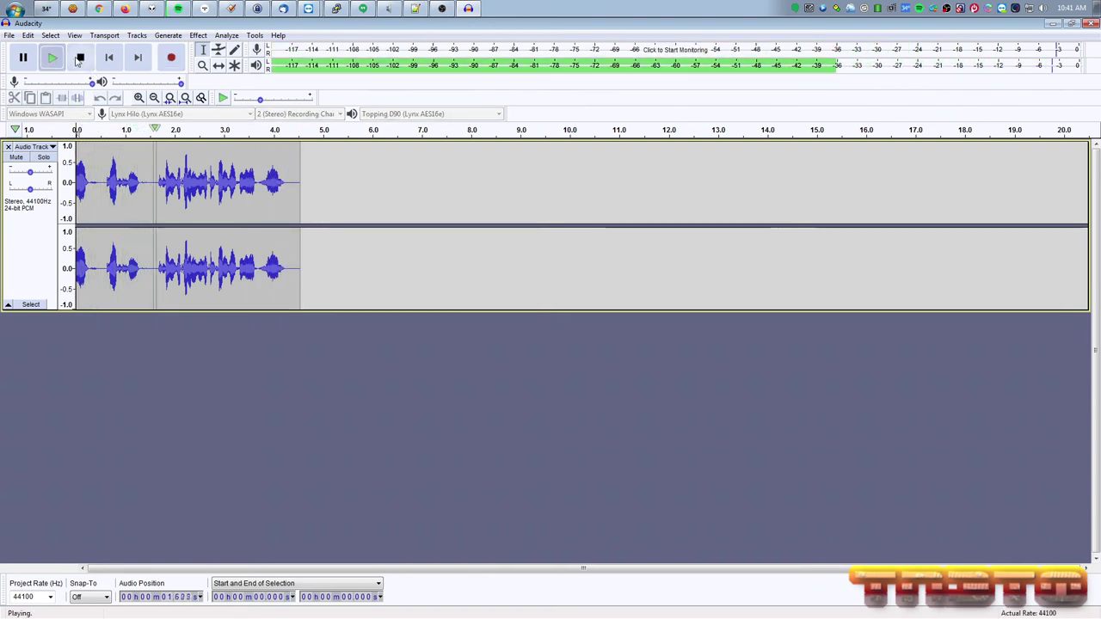
{"action": "left_click", "coordinate": [80, 59]}
Raise Audacity's volume to about half in the Volume Mixer and replay the start of the recorded clip
{"action": "left_click", "coordinate": [389, 9]}
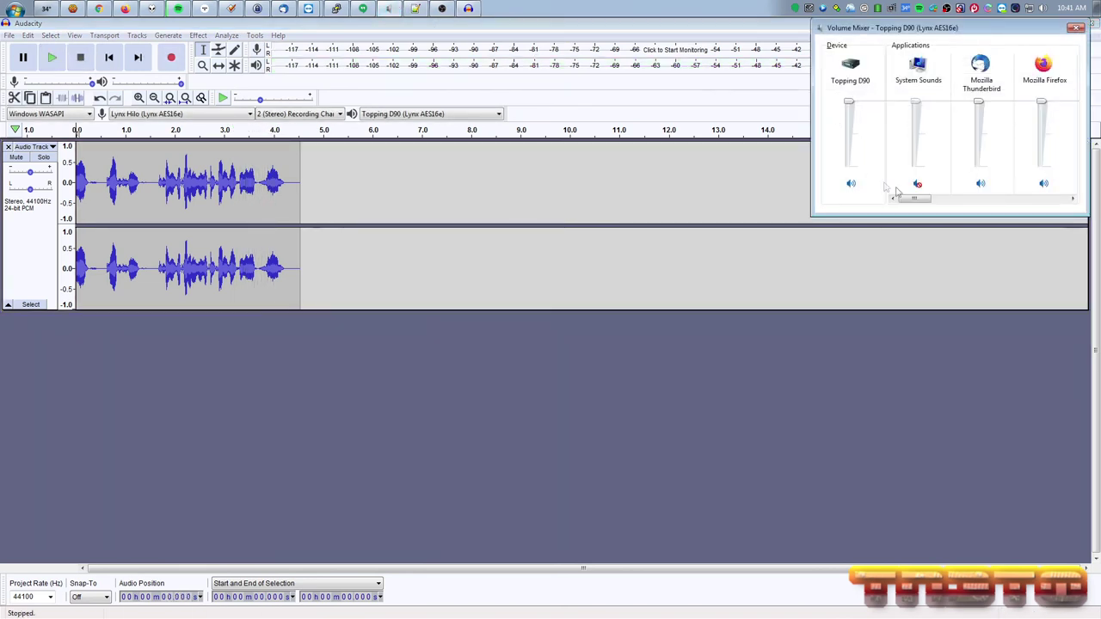
{"action": "left_click_drag", "start_coordinate": [939, 201], "coordinate": [1050, 200]}
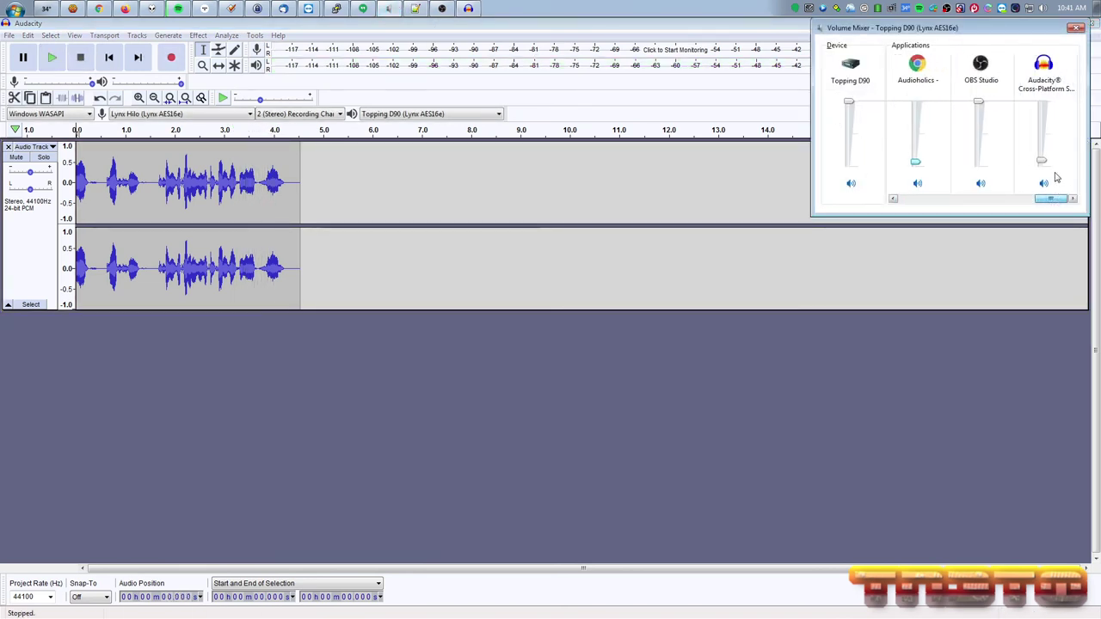
{"action": "left_click_drag", "start_coordinate": [1043, 163], "coordinate": [1047, 131]}
{"action": "left_click", "coordinate": [56, 58]}
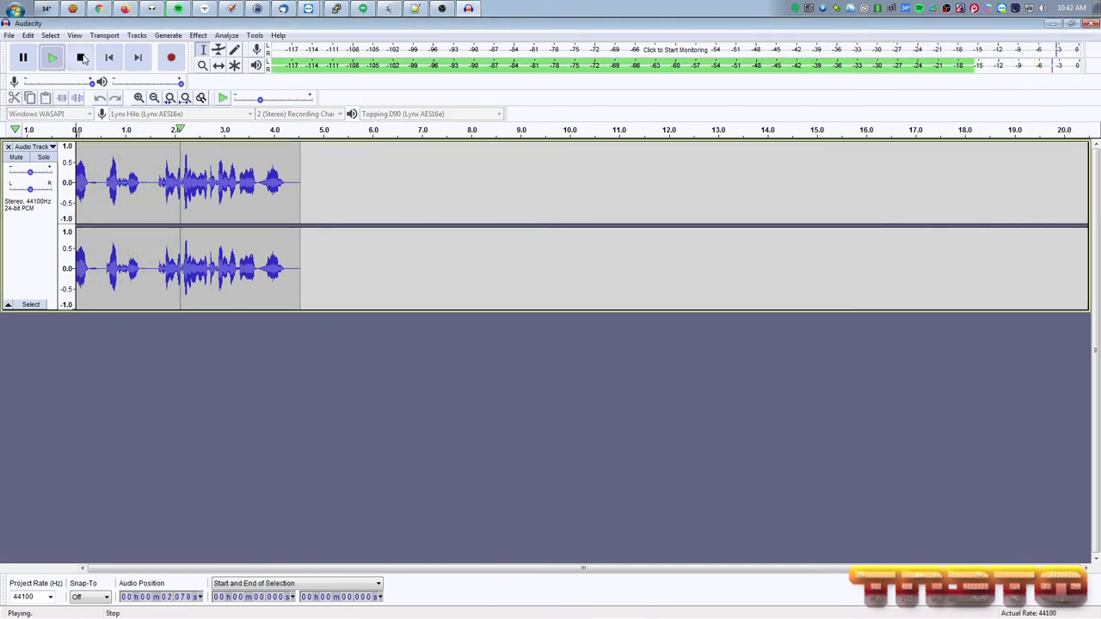
{"action": "left_click", "coordinate": [81, 58]}
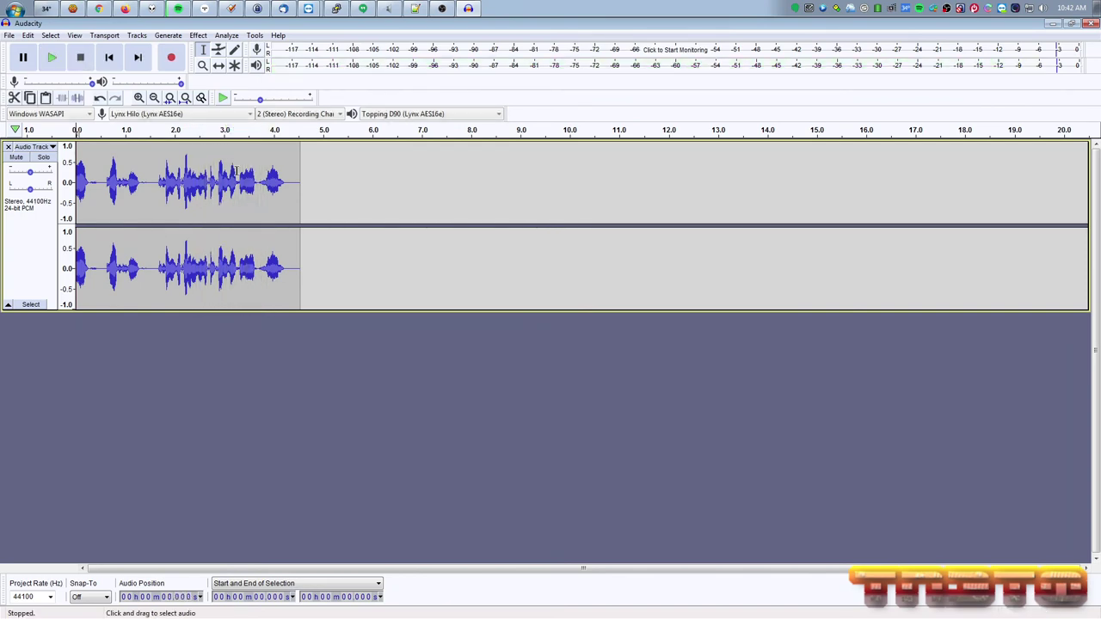
Close Audacity without saving the project and move the Volume Mixer toward the middle of the desktop
{"action": "left_click", "coordinate": [1090, 23]}
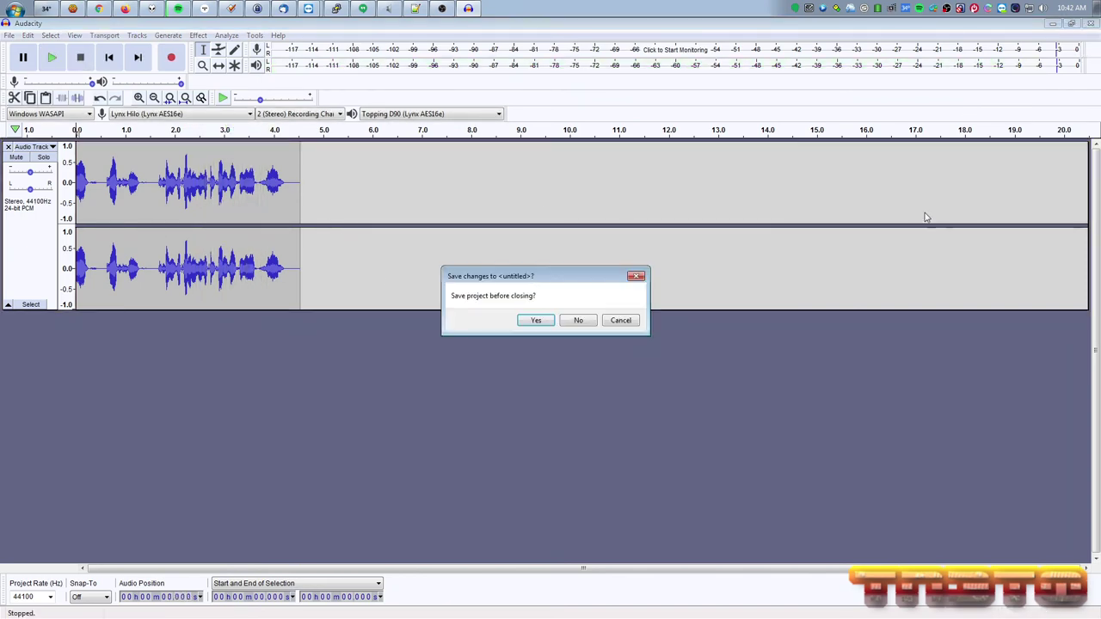
{"action": "left_click", "coordinate": [574, 321]}
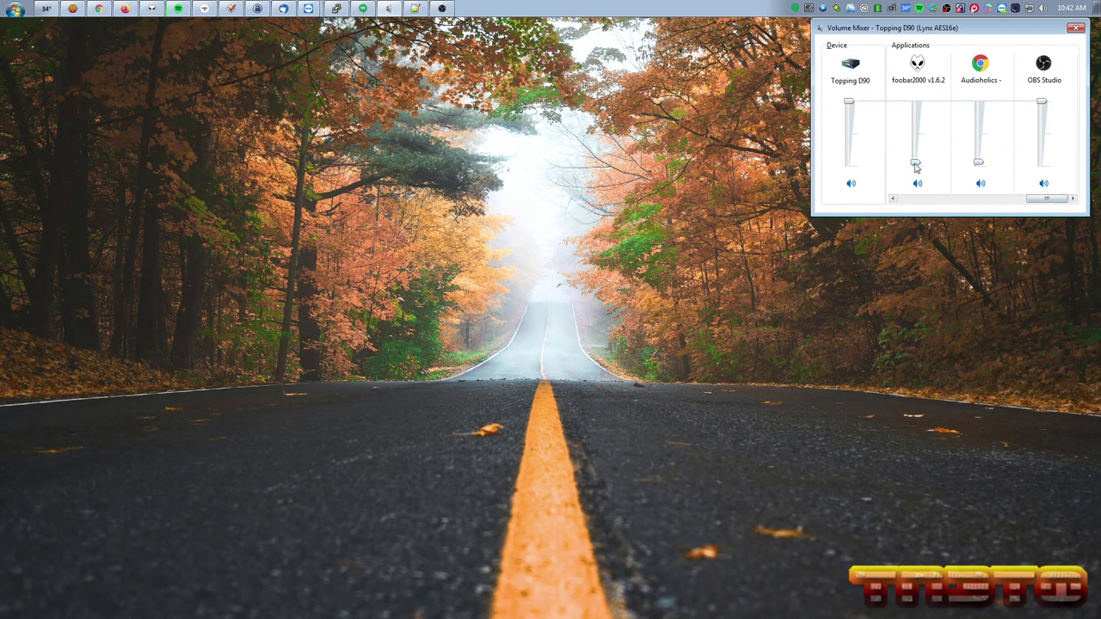
{"action": "mouse_move", "coordinate": [1043, 198]}
{"action": "left_mouse_down"}
{"action": "mouse_move", "coordinate": [922, 198]}
{"action": "mouse_move", "coordinate": [1041, 201]}
{"action": "left_mouse_up"}
{"action": "mouse_move", "coordinate": [1046, 199]}
{"action": "left_mouse_down"}
{"action": "mouse_move", "coordinate": [956, 205]}
{"action": "mouse_move", "coordinate": [1046, 203]}
{"action": "left_mouse_up"}
{"action": "left_click_drag", "start_coordinate": [945, 34], "coordinate": [601, 46]}
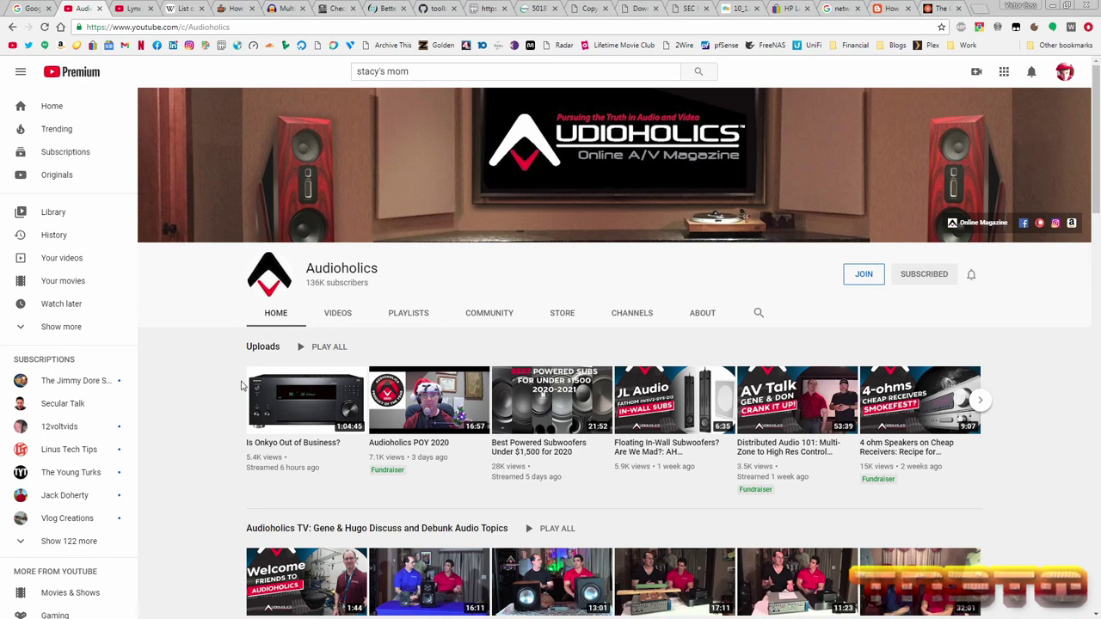
Open the Audioholics video "Is Onkyo Out of Business?" in a new tab and switch to it
{"action": "right_click", "coordinate": [300, 385]}
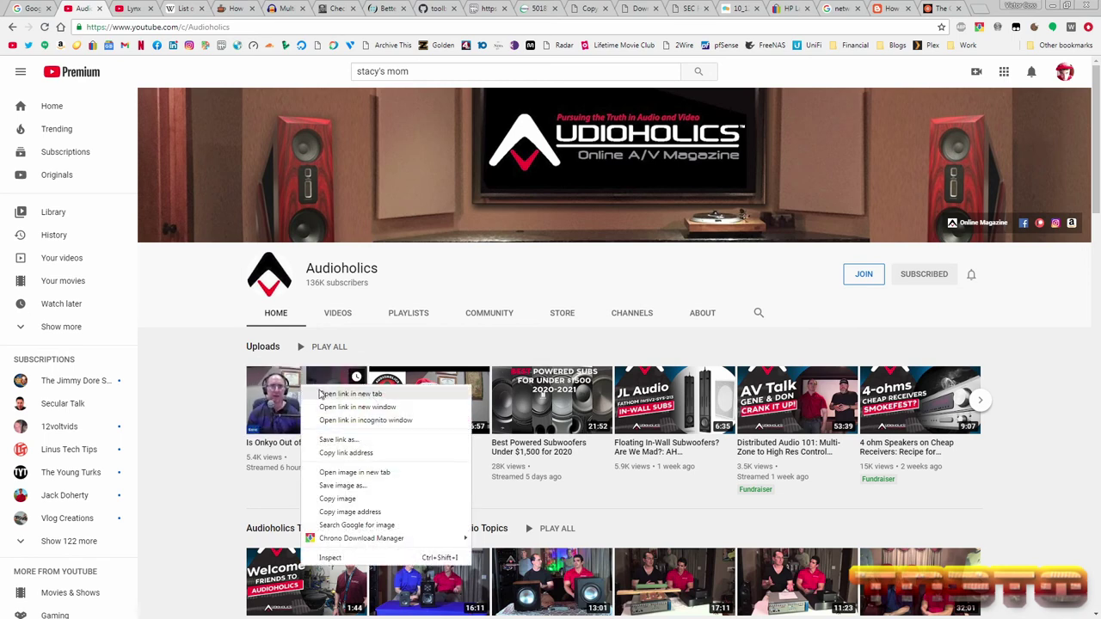
{"action": "left_click", "coordinate": [331, 393]}
{"action": "left_click", "coordinate": [126, 8]}
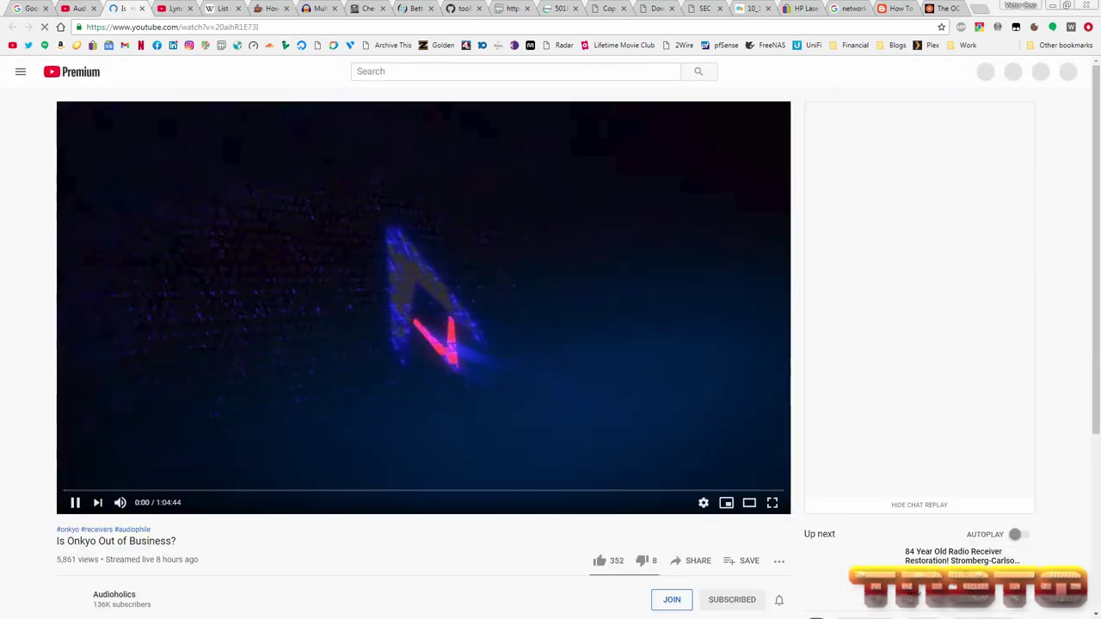
Place the Volume Mixer beside the playing video and raise Chrome's volume to a little over a third
{"action": "left_click_drag", "start_coordinate": [0, 184], "coordinate": [921, 85]}
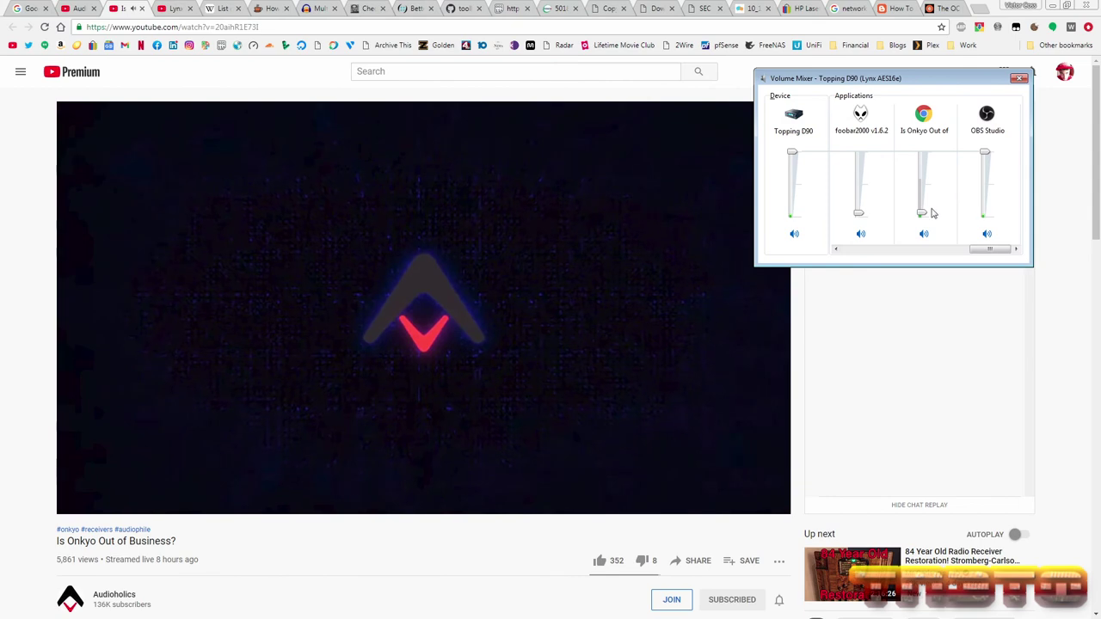
{"action": "left_click_drag", "start_coordinate": [922, 214], "coordinate": [926, 198]}
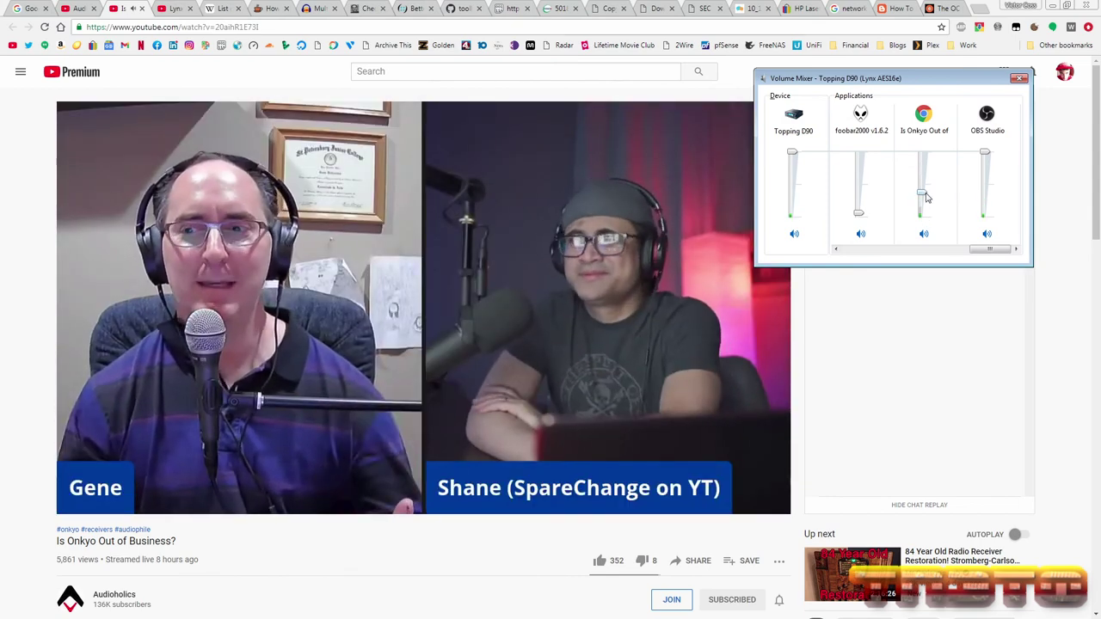
Pause and close the Onkyo video, switch to foobar2000 and filter the library to Gold CDs
{"action": "left_click", "coordinate": [283, 269]}
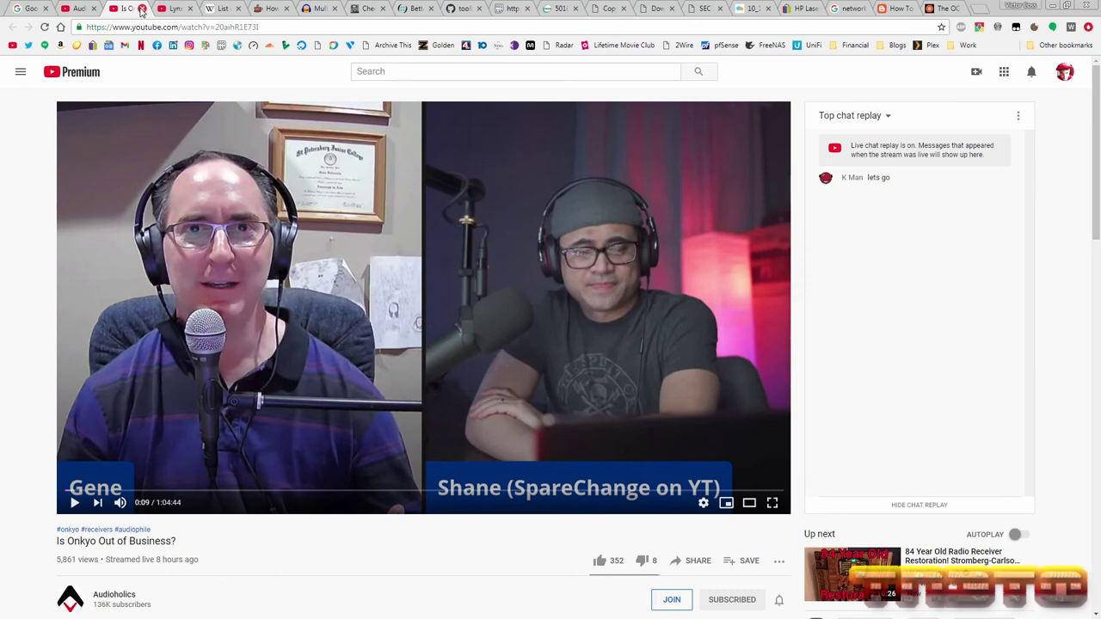
{"action": "left_click", "coordinate": [142, 10]}
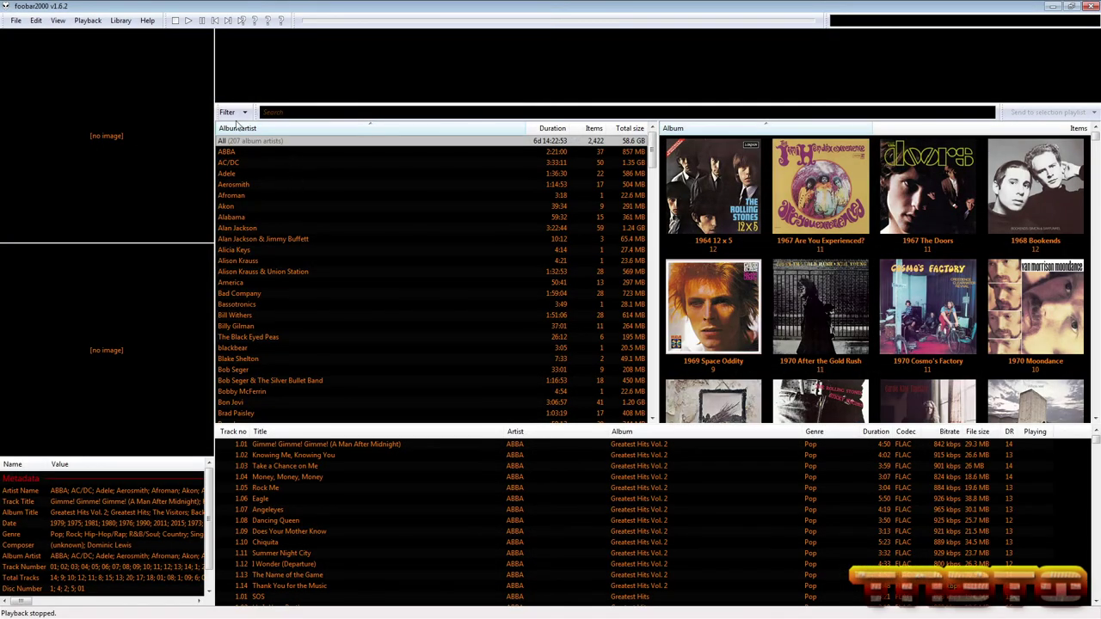
{"action": "left_click", "coordinate": [245, 113]}
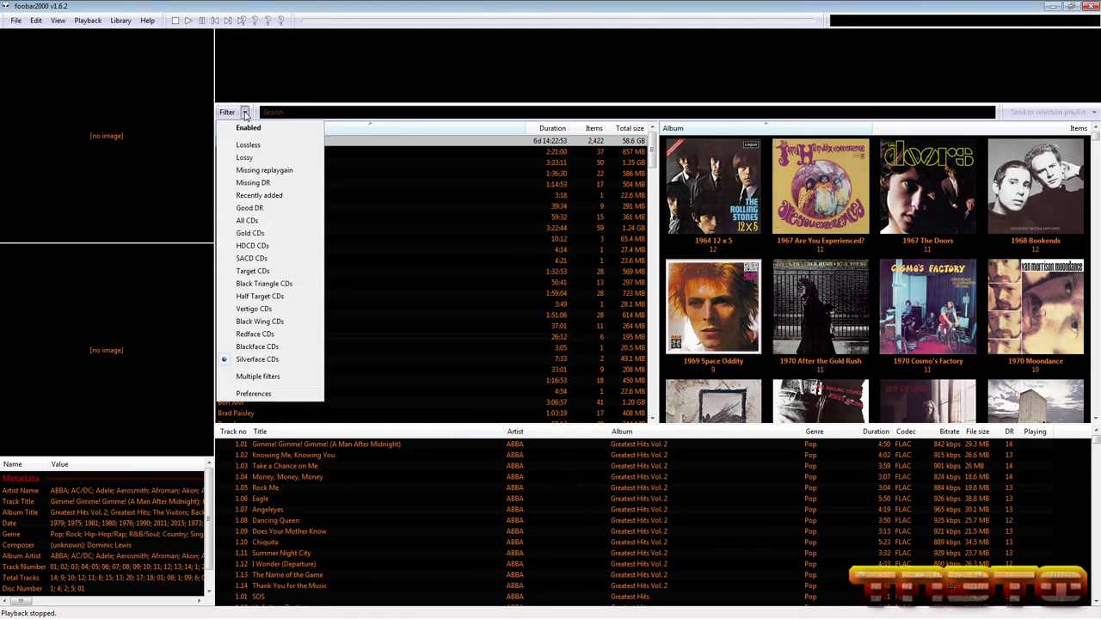
{"action": "left_click", "coordinate": [280, 234]}
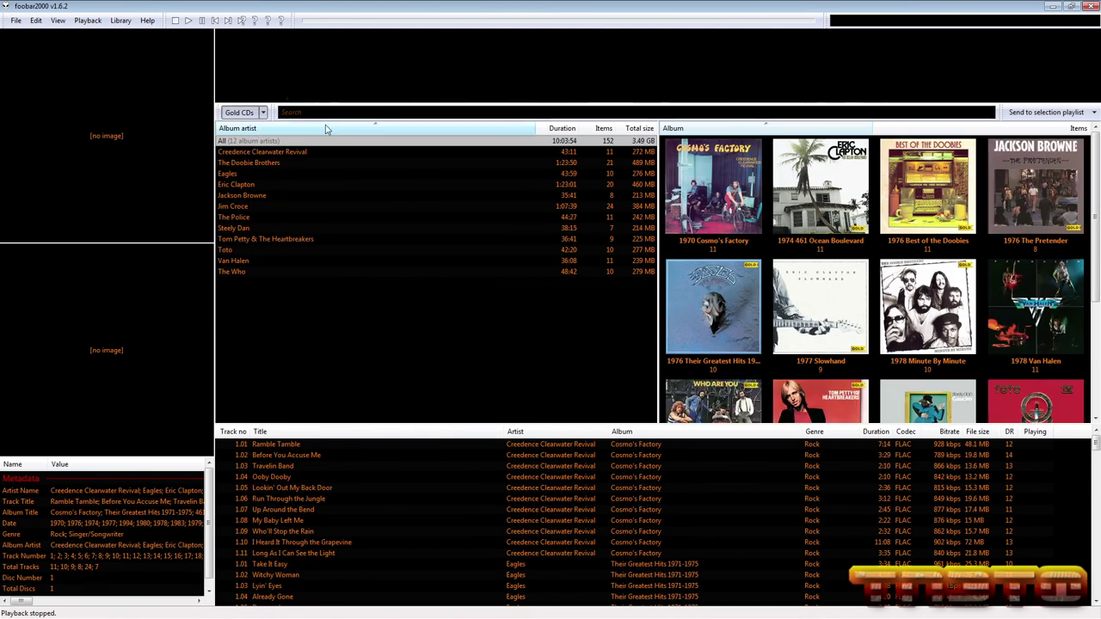
Enable layout editing mode and set the album pane to display Disc artwork instead of front covers
{"action": "left_click", "coordinate": [58, 21]}
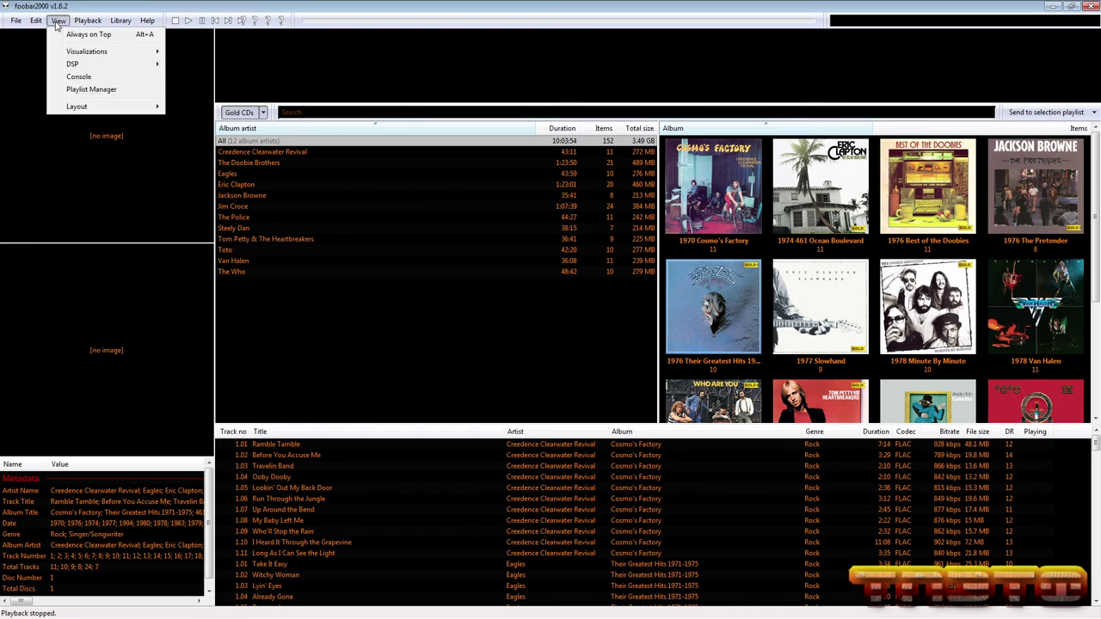
{"action": "mouse_move", "coordinate": [124, 107]}
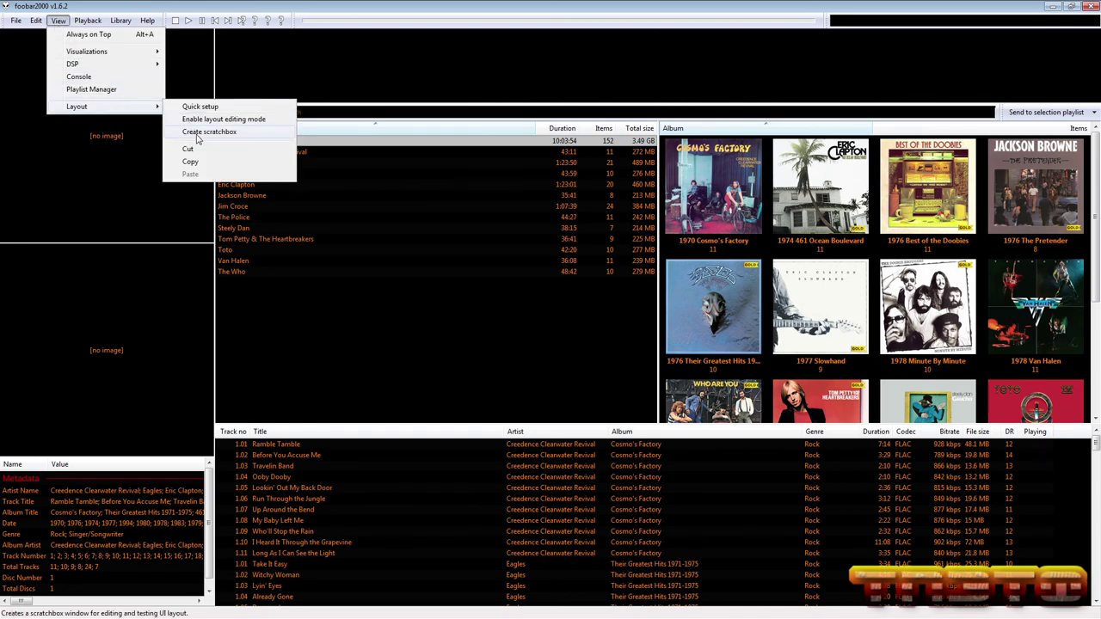
{"action": "left_click", "coordinate": [222, 119]}
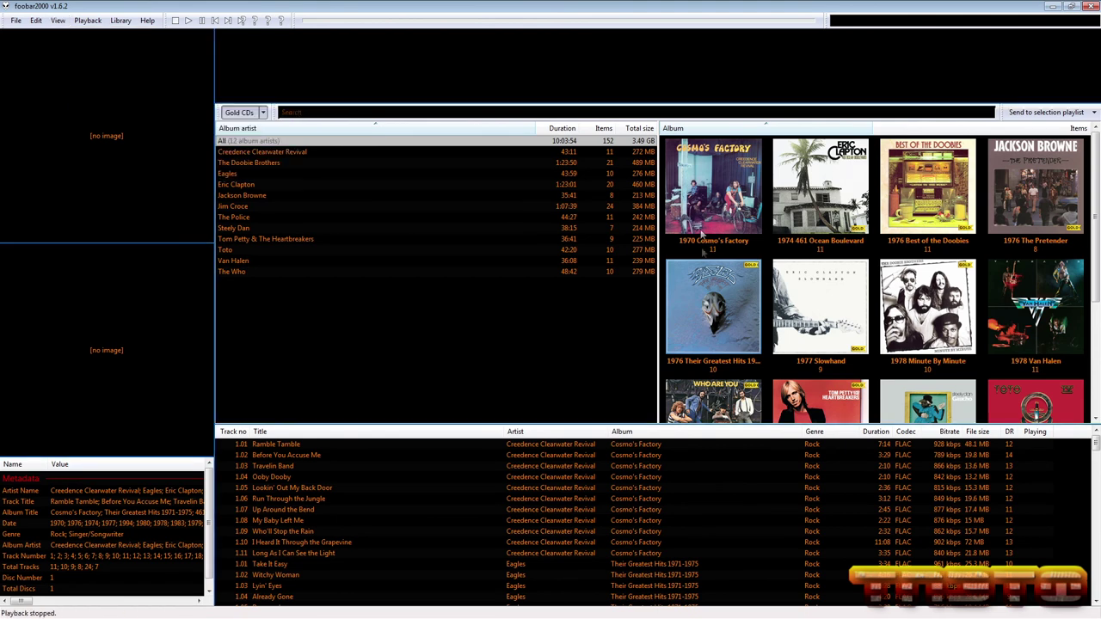
{"action": "right_click", "coordinate": [766, 208]}
{"action": "mouse_move", "coordinate": [832, 343]}
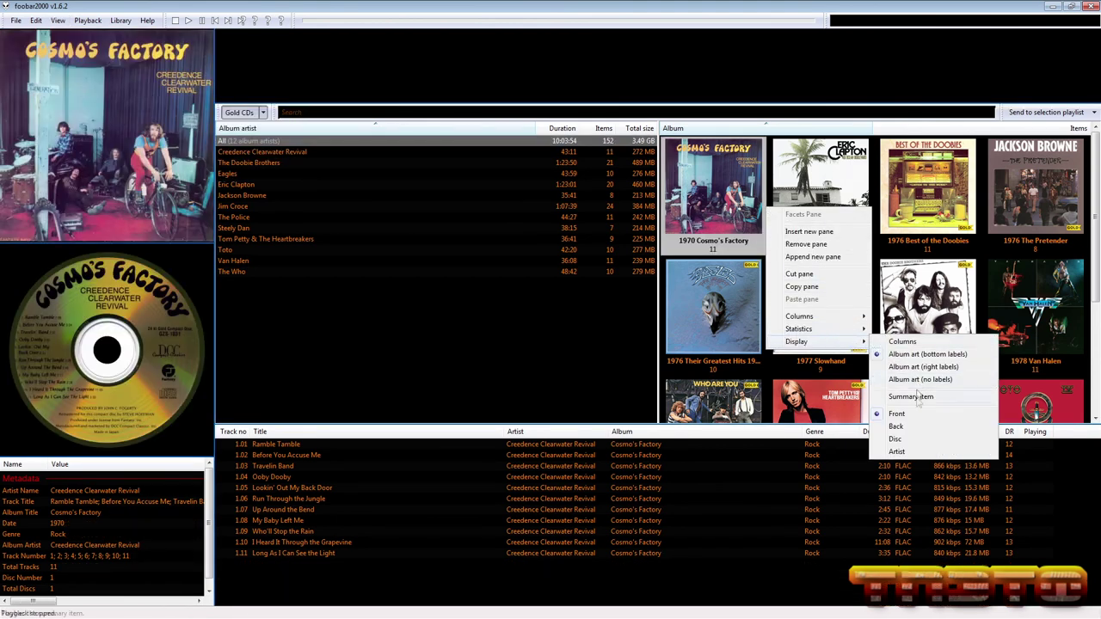
{"action": "left_click", "coordinate": [914, 440]}
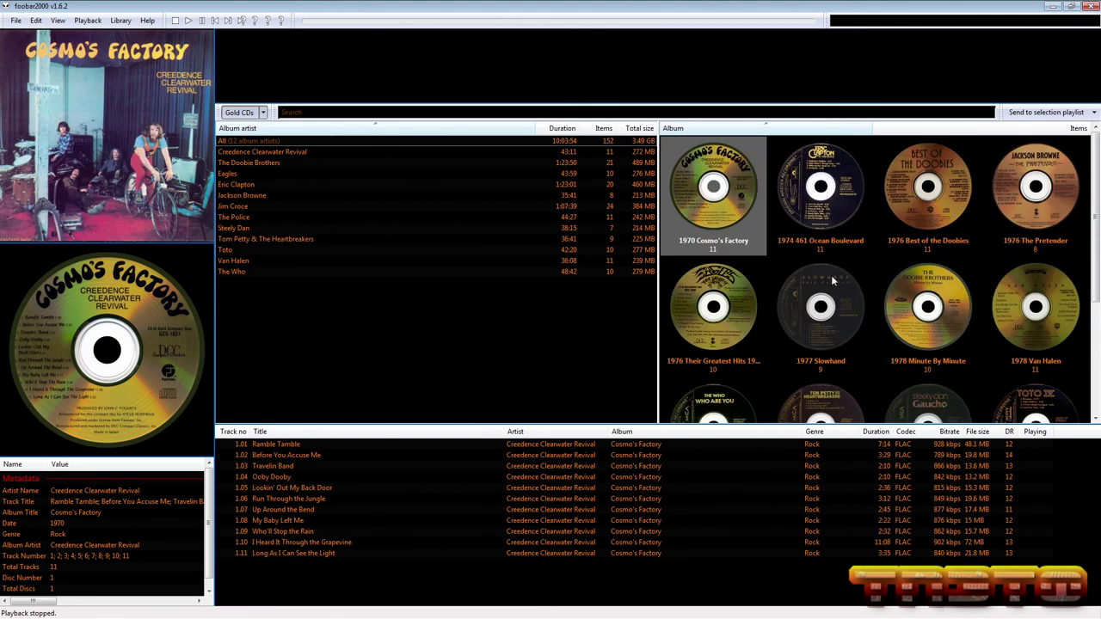
Browse the albums 461 Ocean Boulevard, Best of the Doobies, The Pretender and the Eagles' Their Greatest Hits 1971-1975
{"action": "left_click", "coordinate": [838, 200]}
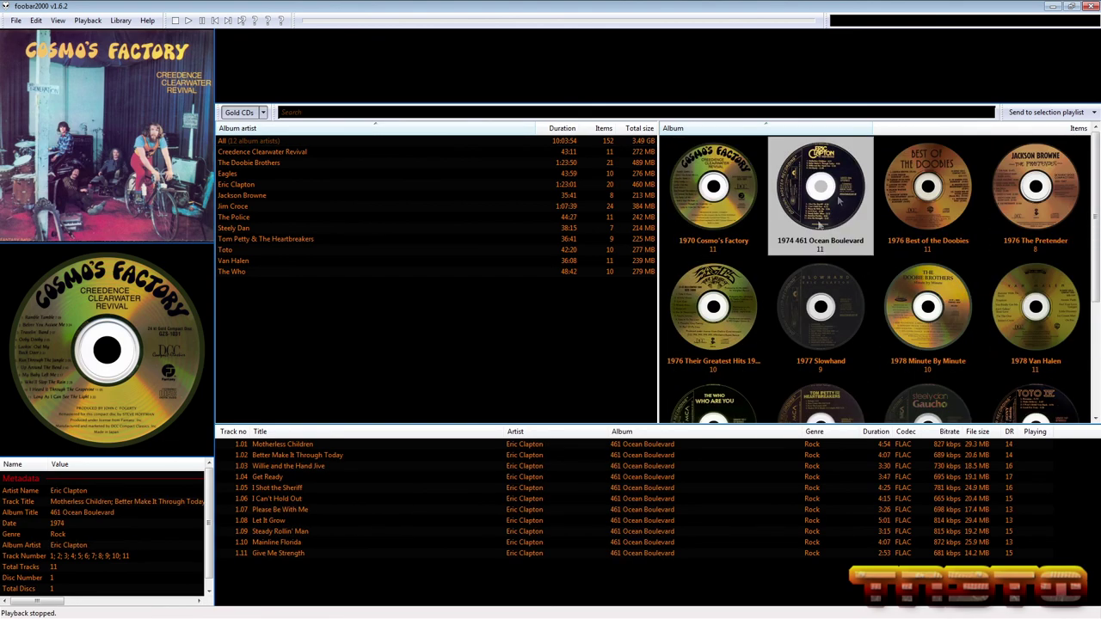
{"action": "left_click", "coordinate": [926, 203]}
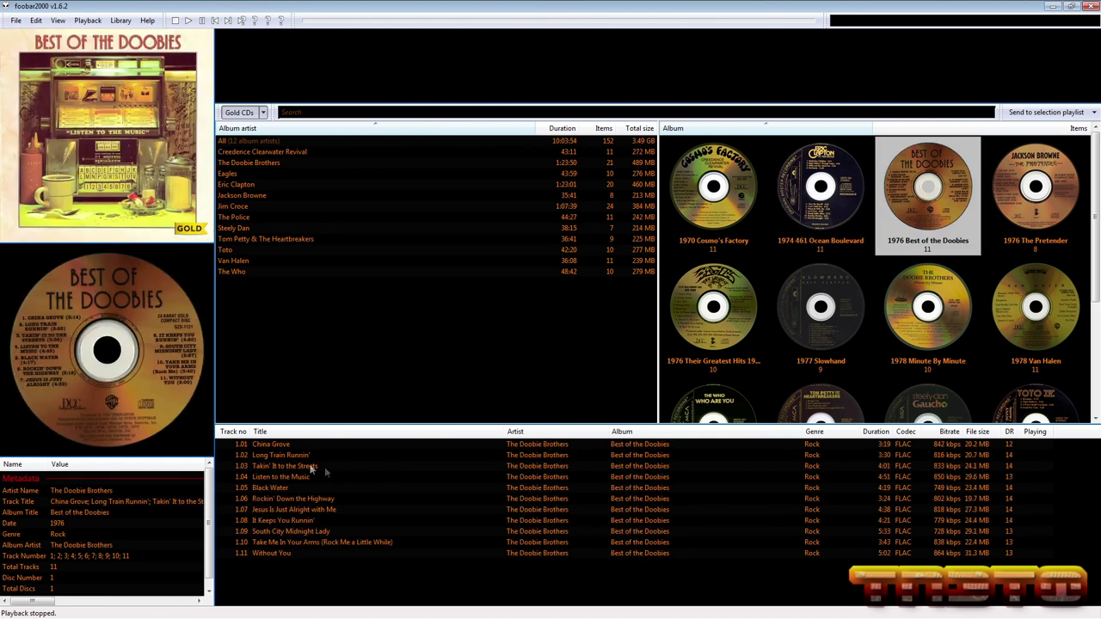
{"action": "left_click", "coordinate": [1044, 212]}
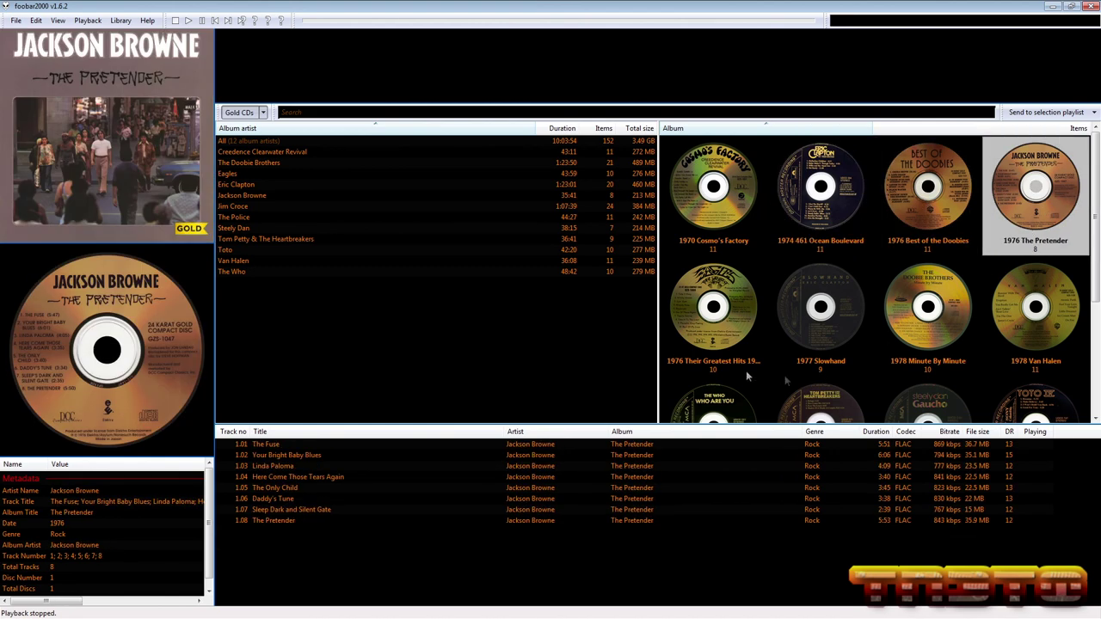
{"action": "left_click", "coordinate": [706, 348]}
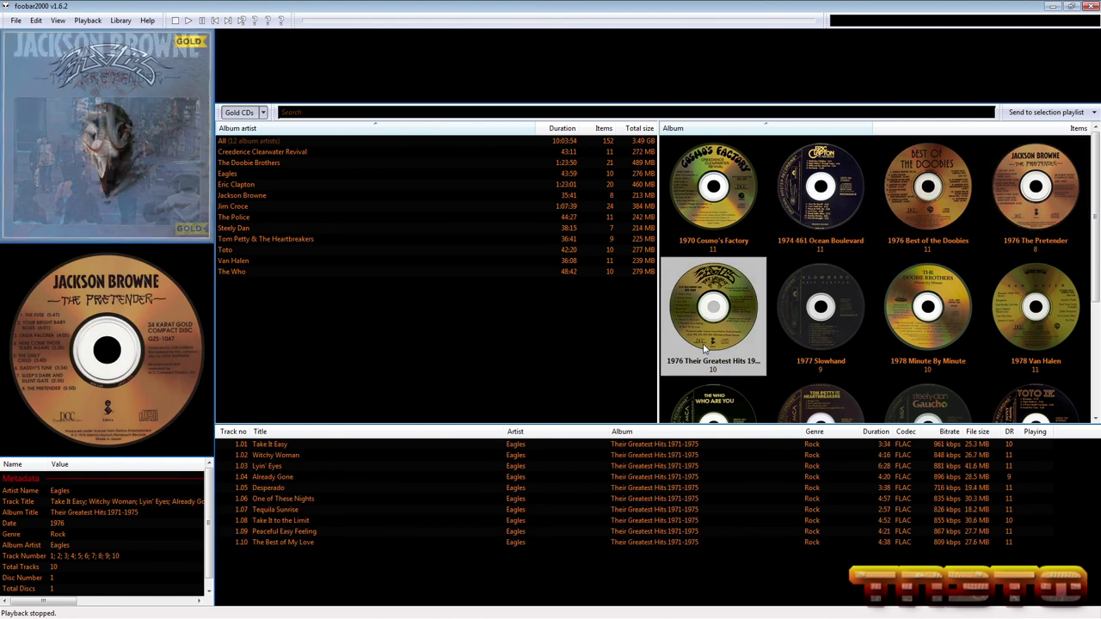
Play the Eagles track Witchy Woman, raise foobar2000's volume to a little under a third in the Volume Mixer, and stop playback
{"action": "double_click", "coordinate": [277, 457]}
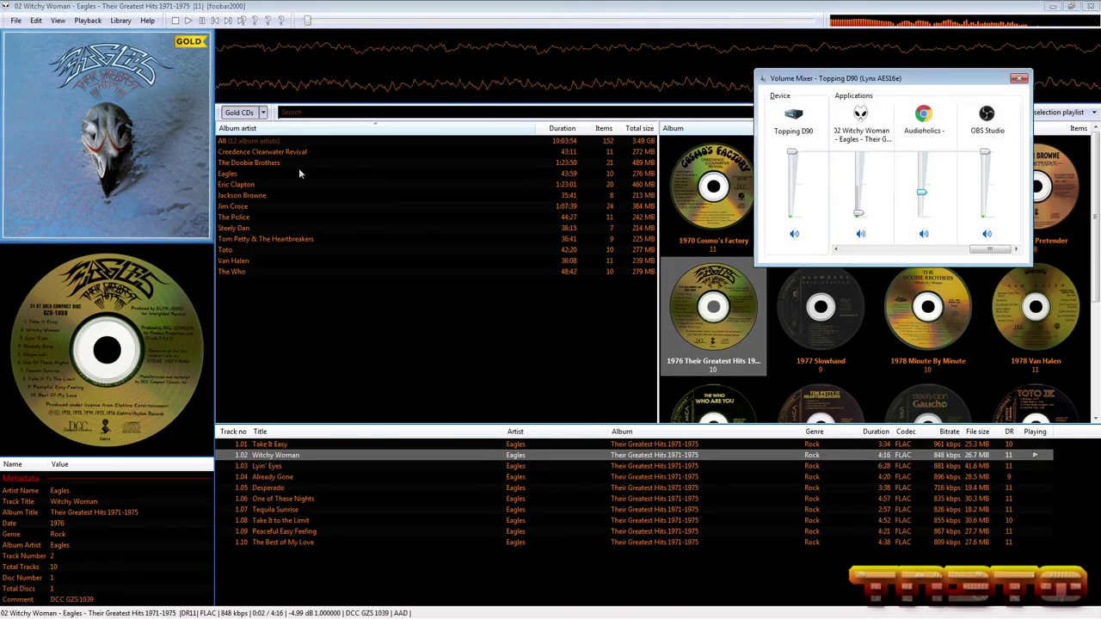
{"action": "left_click_drag", "start_coordinate": [857, 213], "coordinate": [867, 200]}
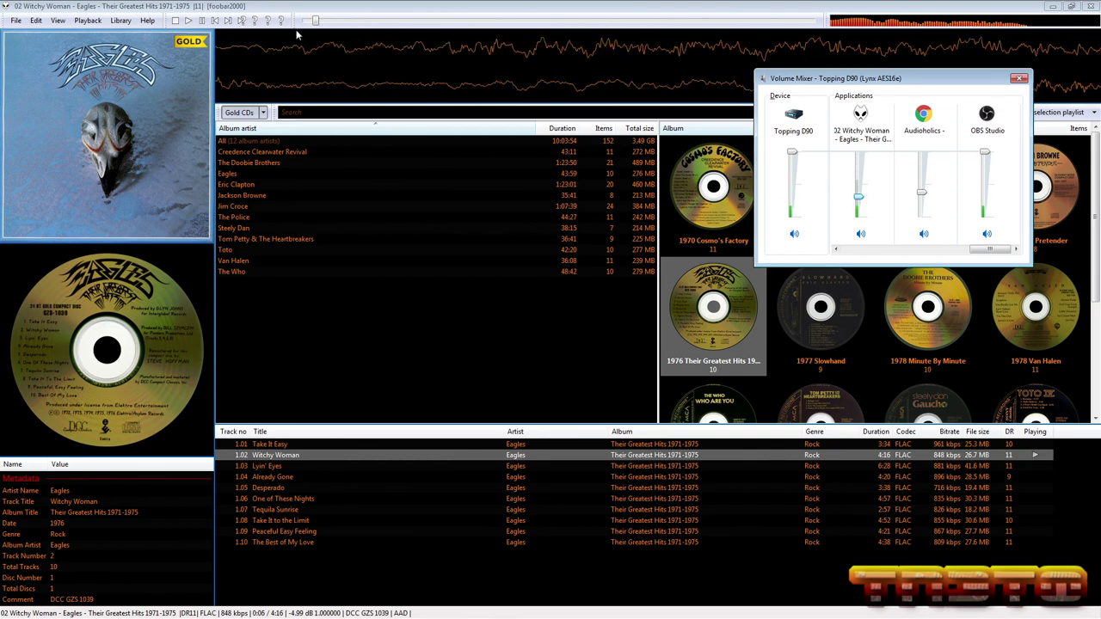
{"action": "left_click", "coordinate": [176, 21]}
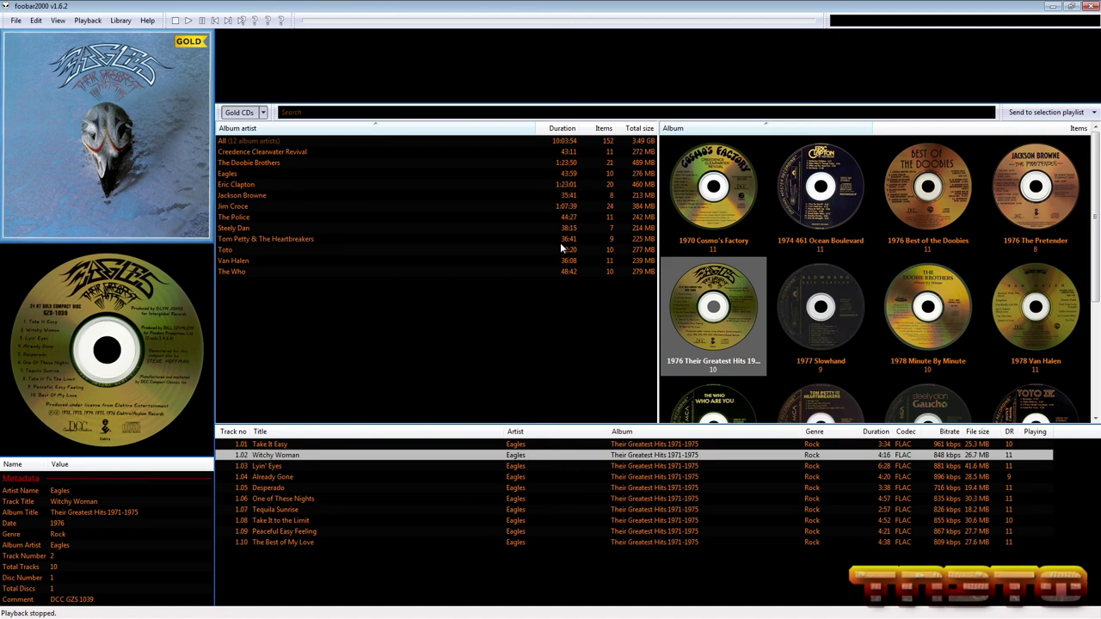
Play the start of Cocaine from Eric Clapton's Slowhand album and stop playback
{"action": "left_click", "coordinate": [808, 318]}
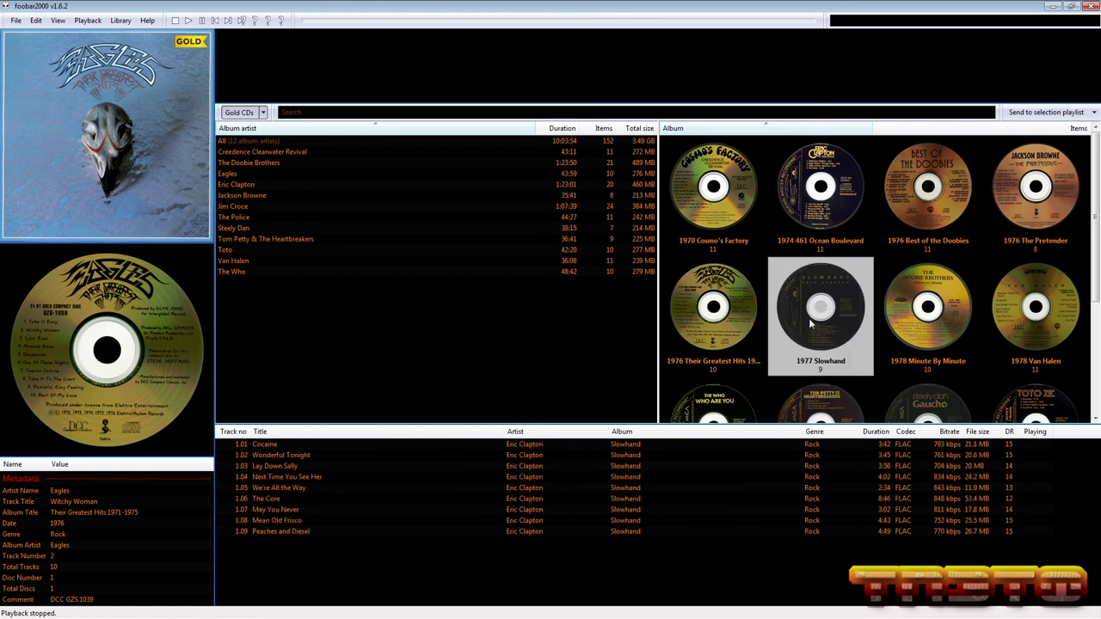
{"action": "double_click", "coordinate": [307, 447]}
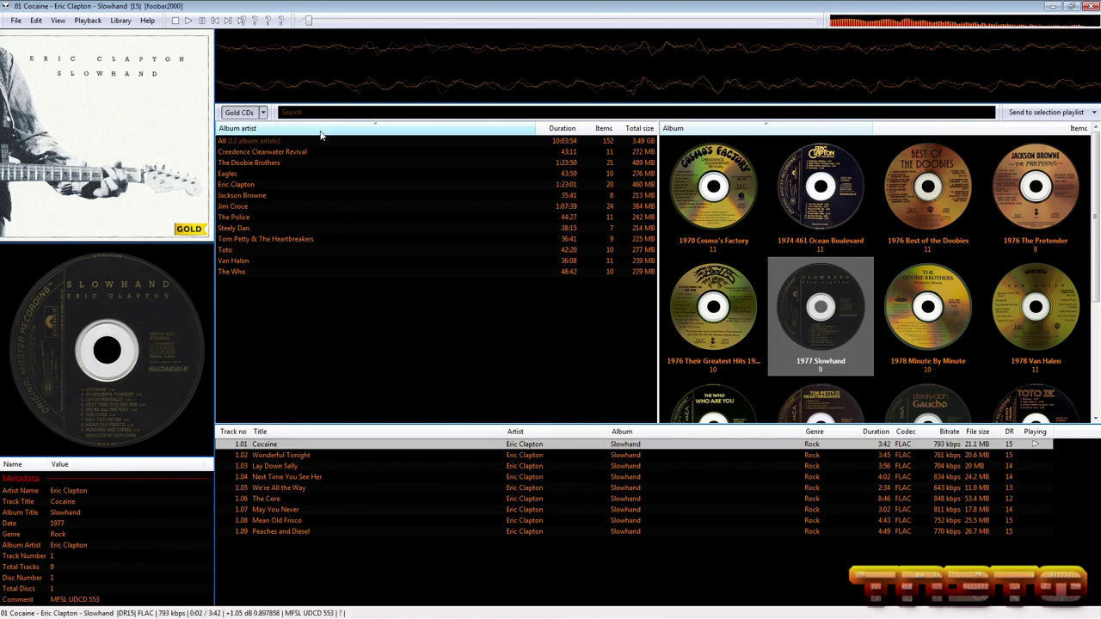
{"action": "left_click", "coordinate": [176, 22]}
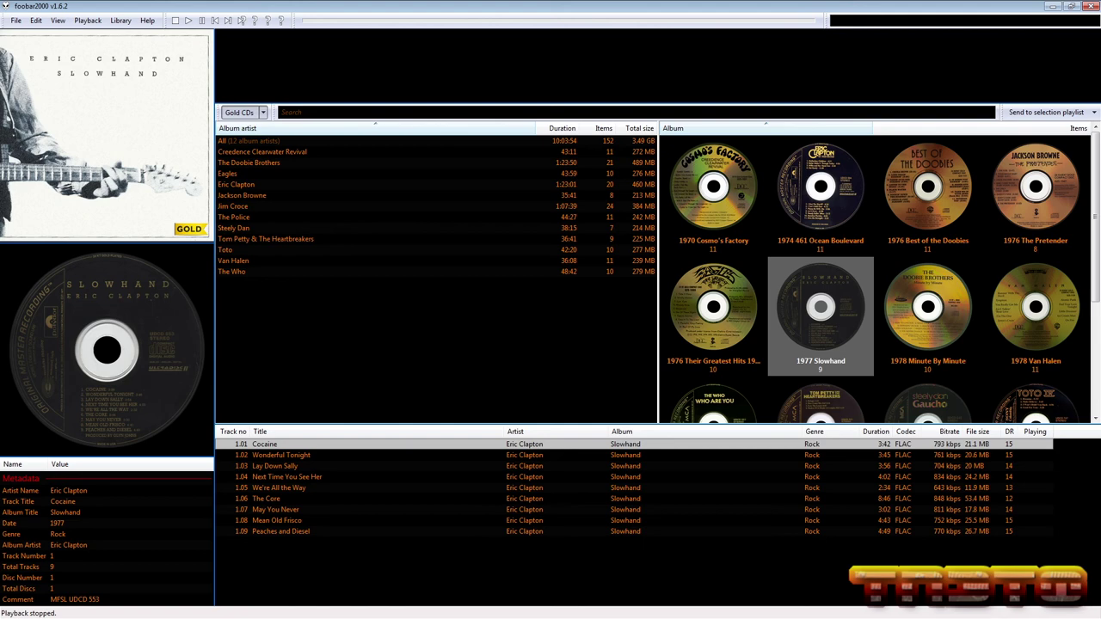
Play What a Fool Believes from Minute By Minute, raise foobar2000's volume to about 60 percent in the Volume Mixer, and stop playback
{"action": "left_click", "coordinate": [954, 315]}
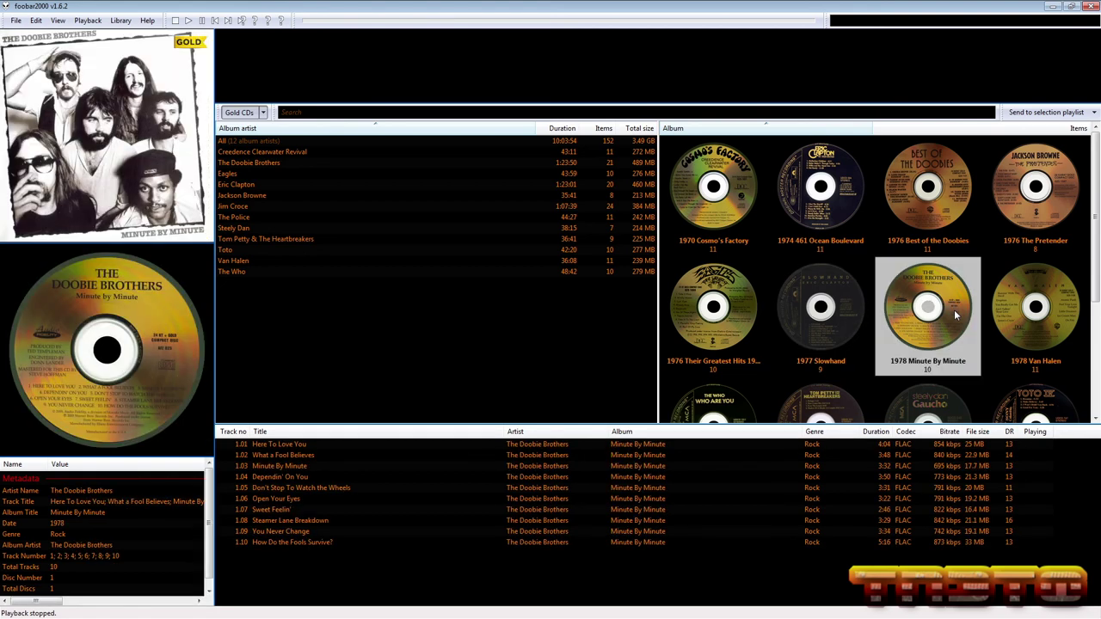
{"action": "double_click", "coordinate": [296, 457]}
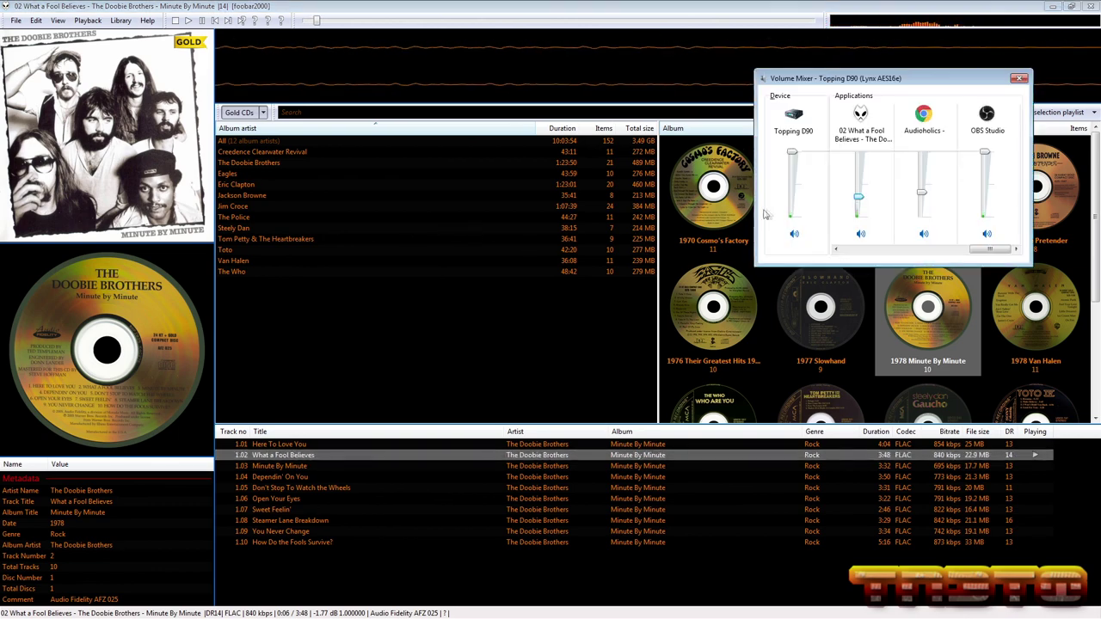
{"action": "left_click_drag", "start_coordinate": [859, 197], "coordinate": [867, 181]}
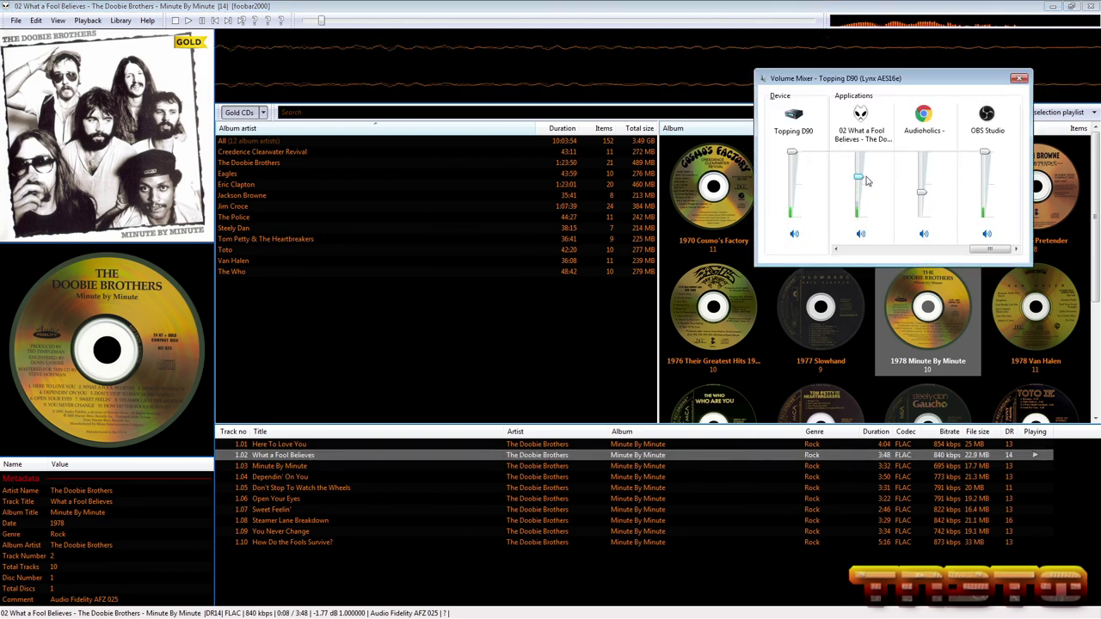
{"action": "left_click", "coordinate": [175, 21]}
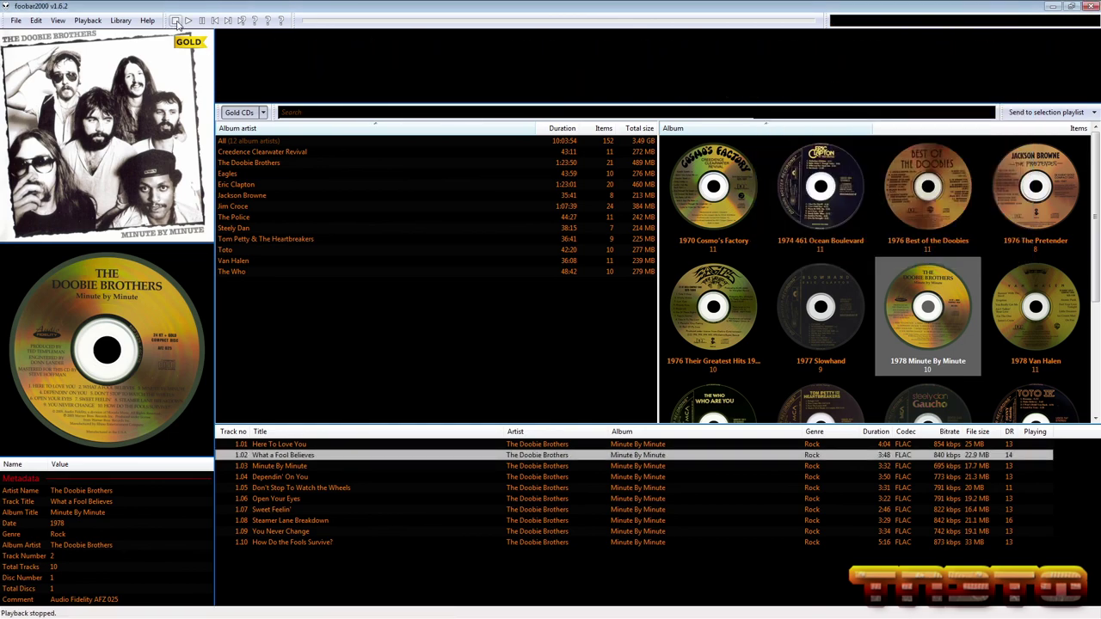
Select The Who's album Who Are You, play the start of its title track and stop playback
{"action": "key", "text": "Right"}
{"action": "key", "text": "Right"}
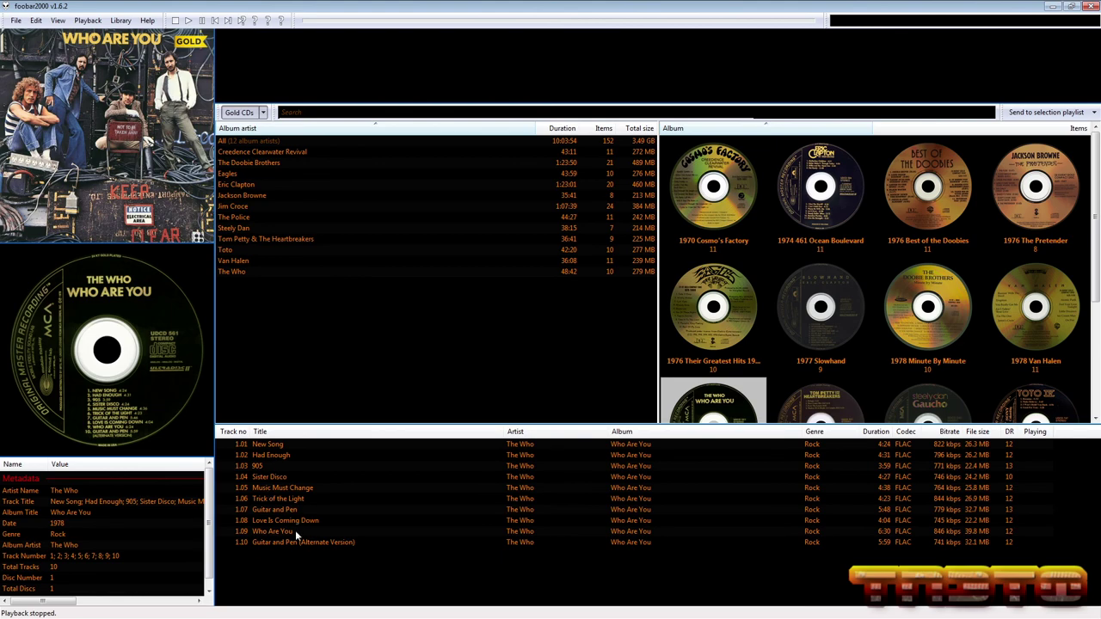
{"action": "double_click", "coordinate": [295, 530]}
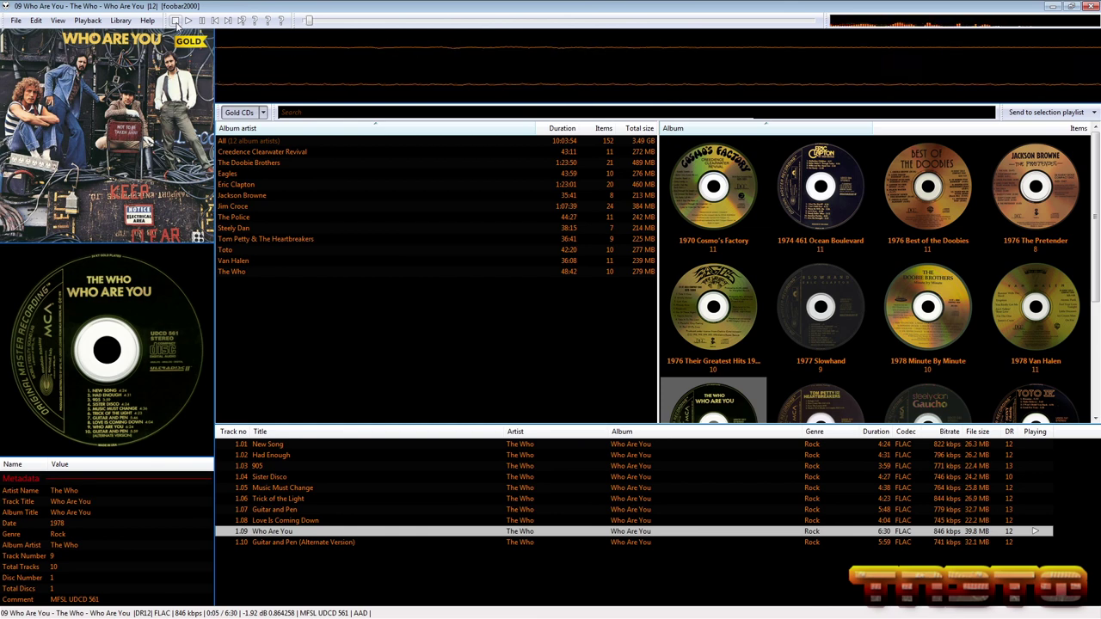
{"action": "left_click", "coordinate": [175, 21]}
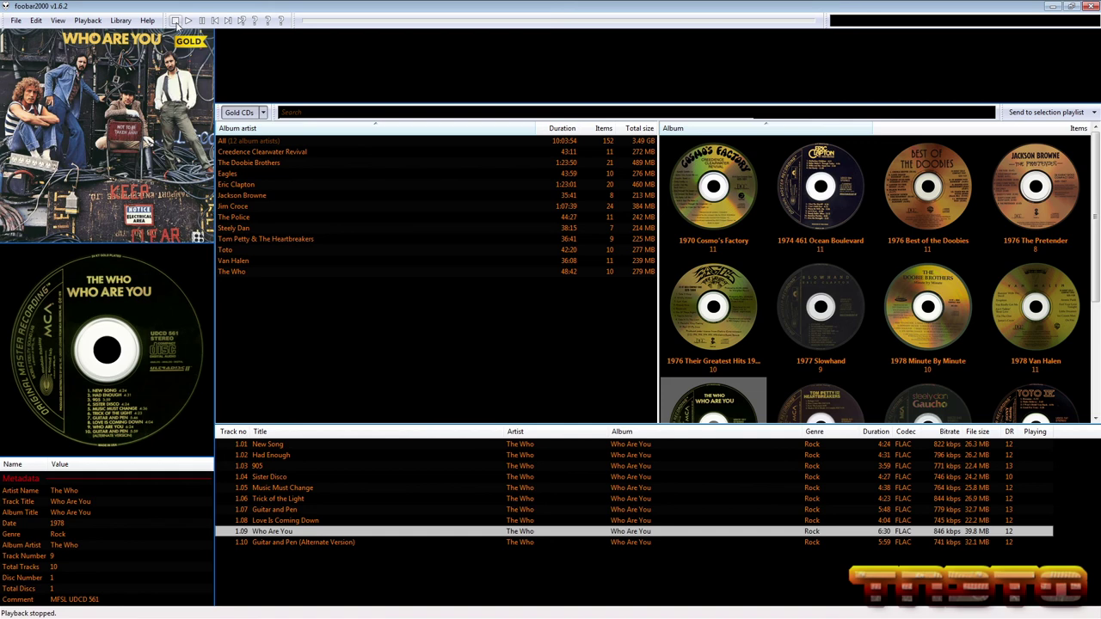
{"action": "scroll", "coordinate": [838, 332], "scroll_direction": "down", "scroll_amount": 2}
{"action": "scroll", "coordinate": [839, 331], "scroll_direction": "up", "scroll_amount": 2}
Review the available output devices in foobar2000's Output preferences and close the preferences without making changes
{"action": "left_click", "coordinate": [79, 24]}
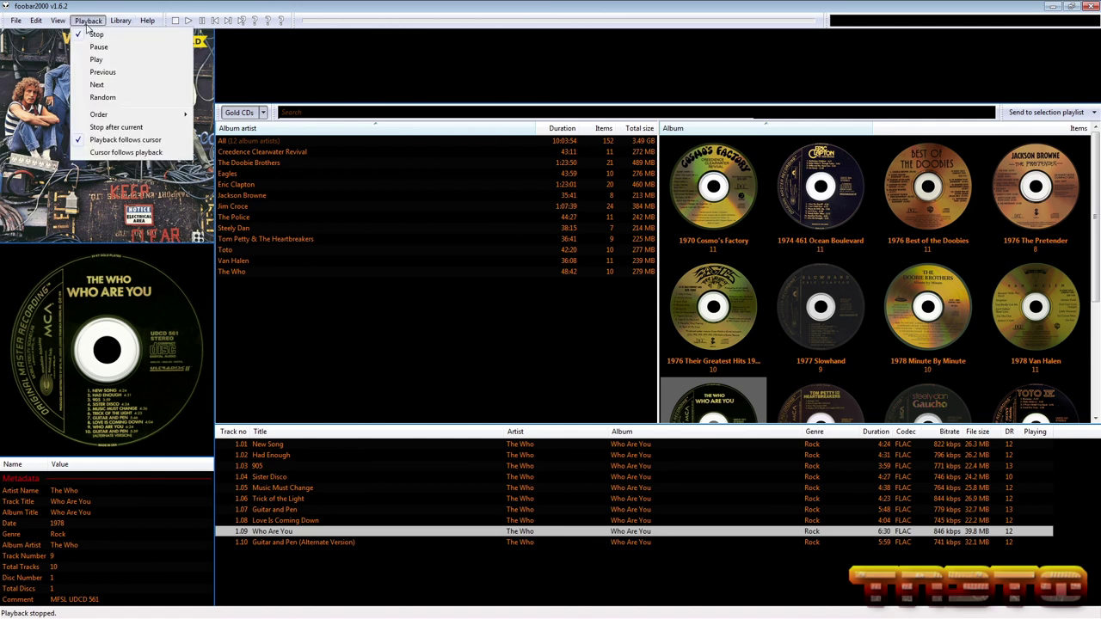
{"action": "mouse_move", "coordinate": [120, 21]}
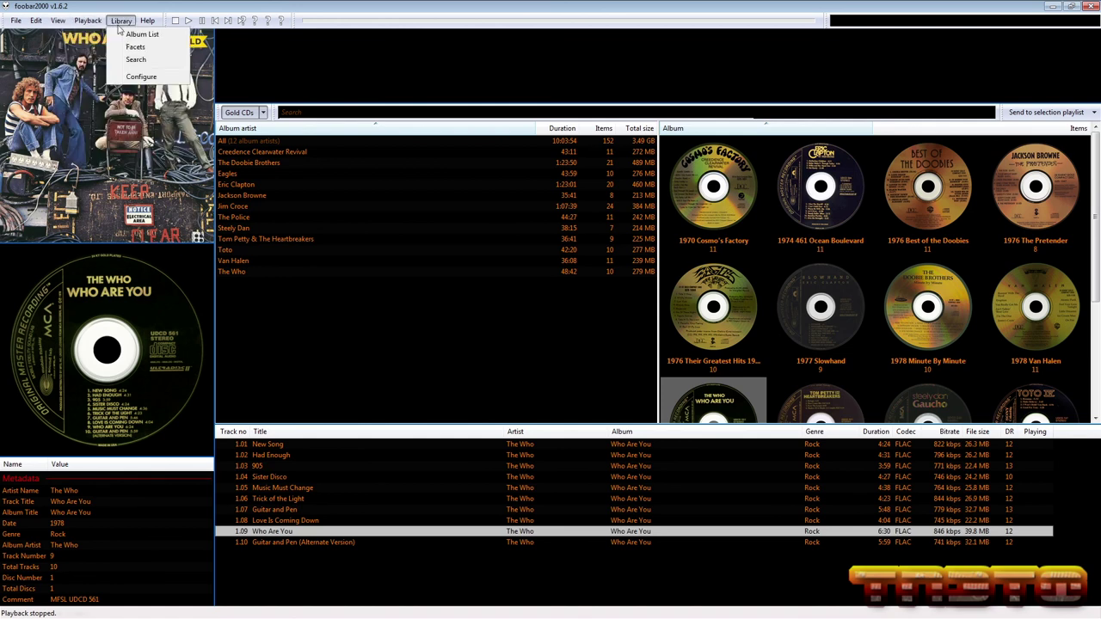
{"action": "left_click", "coordinate": [140, 76]}
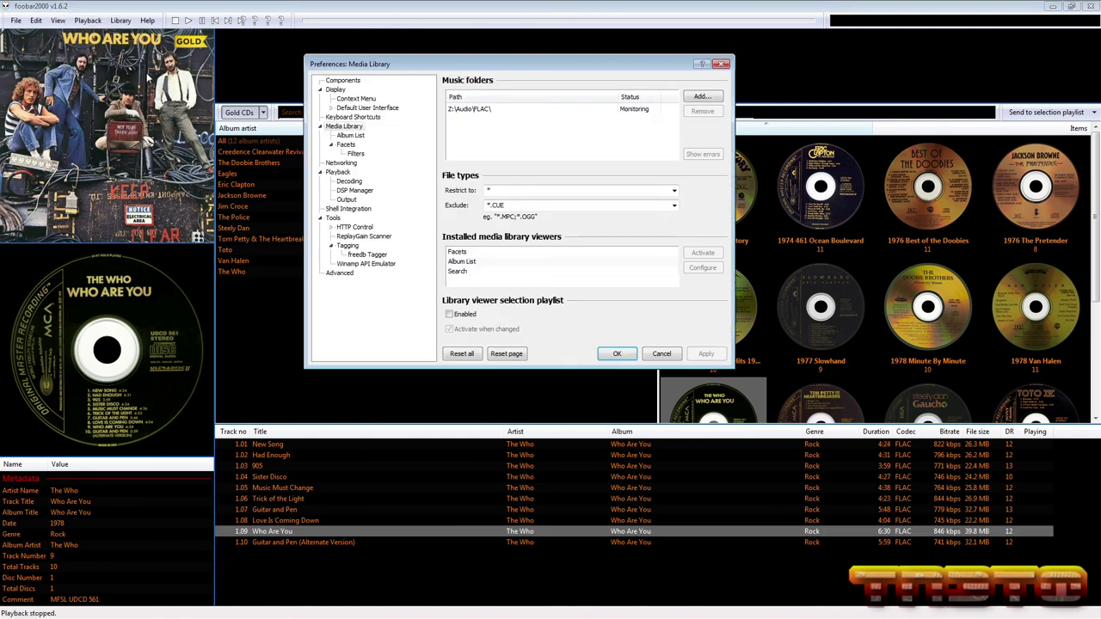
{"action": "left_click", "coordinate": [346, 200]}
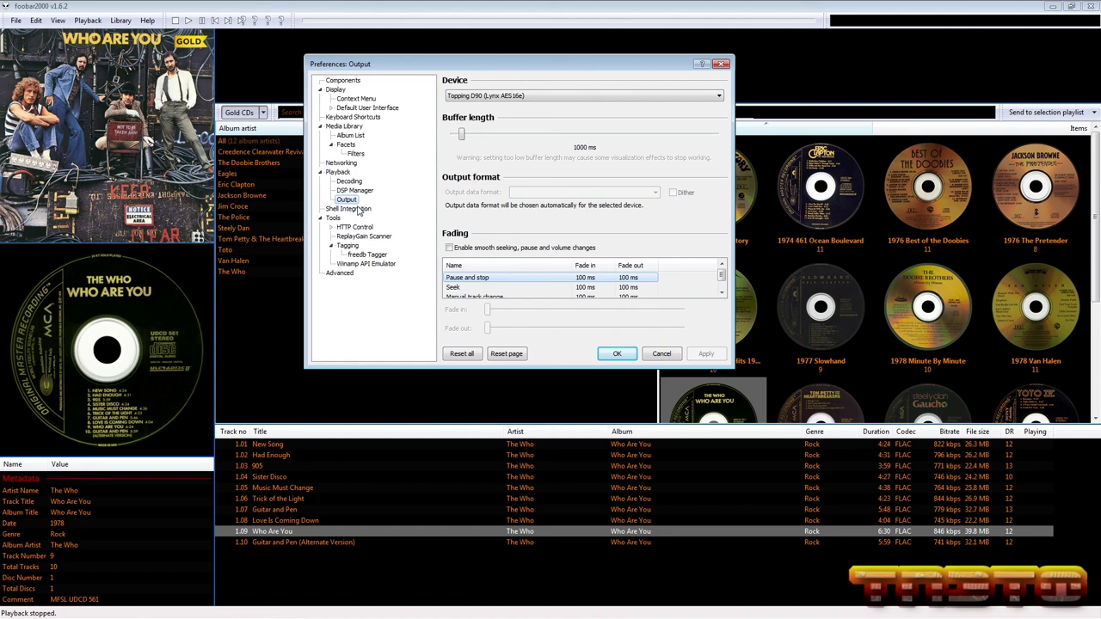
{"action": "left_click", "coordinate": [530, 98]}
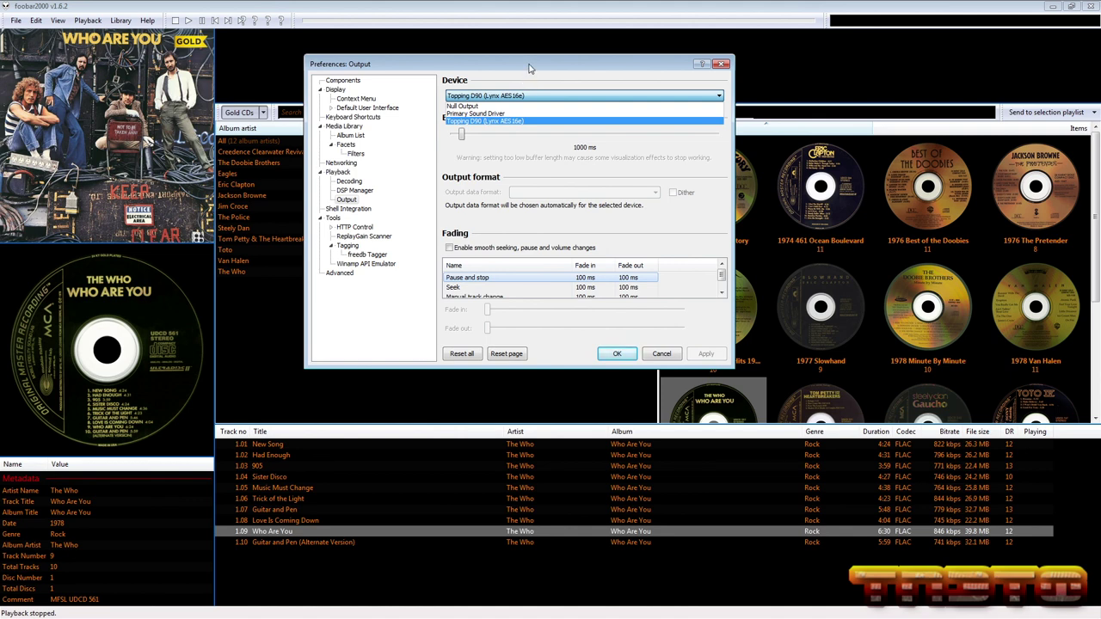
{"action": "left_click", "coordinate": [530, 68]}
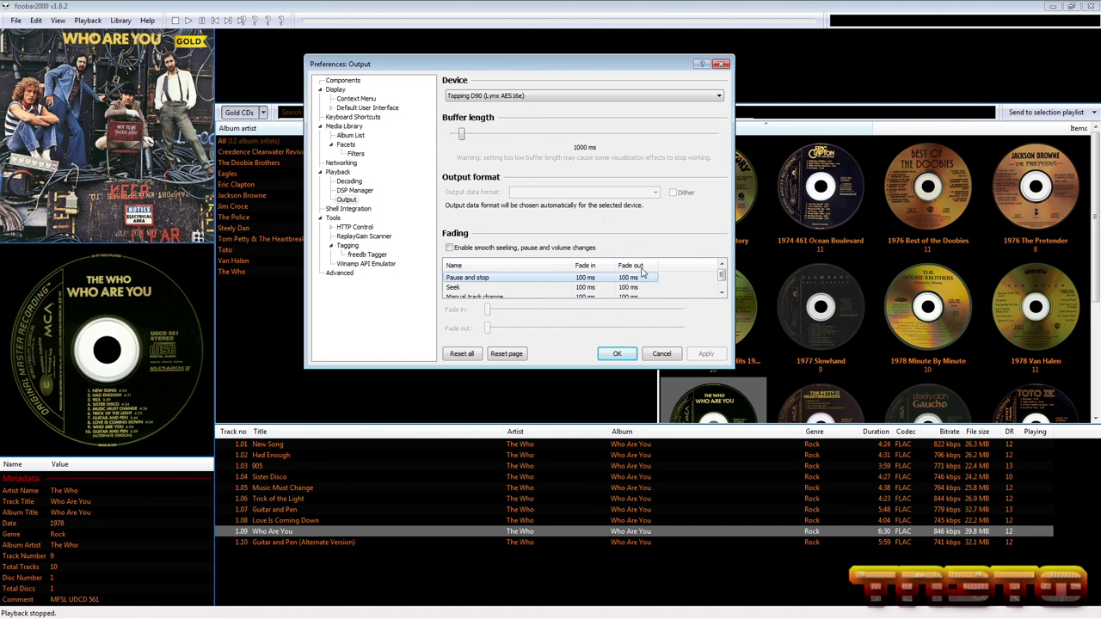
{"action": "left_click", "coordinate": [662, 353]}
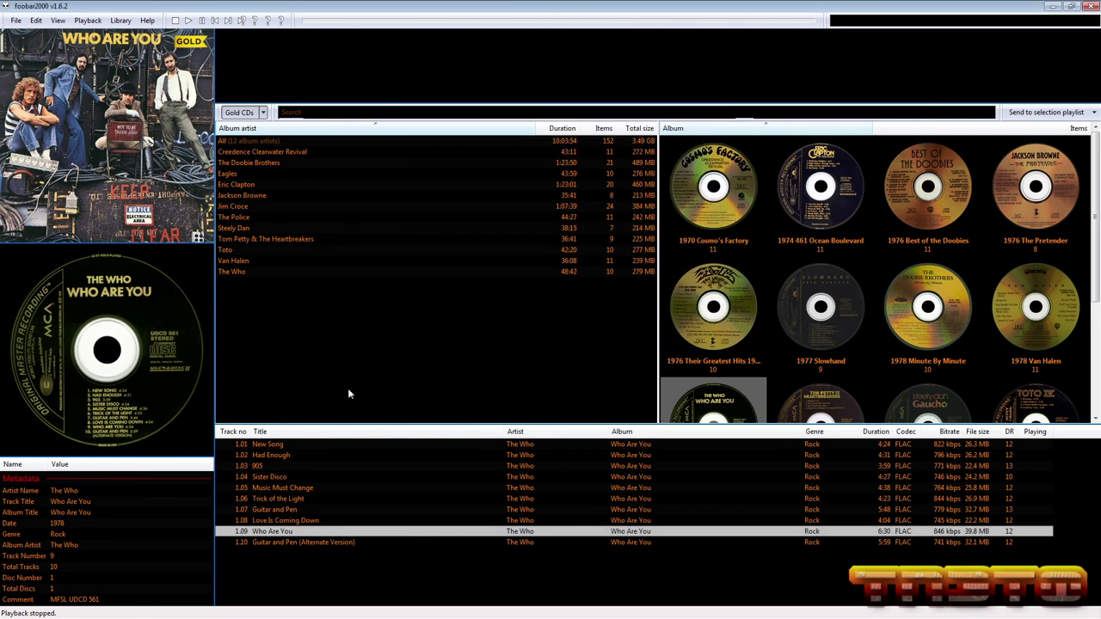